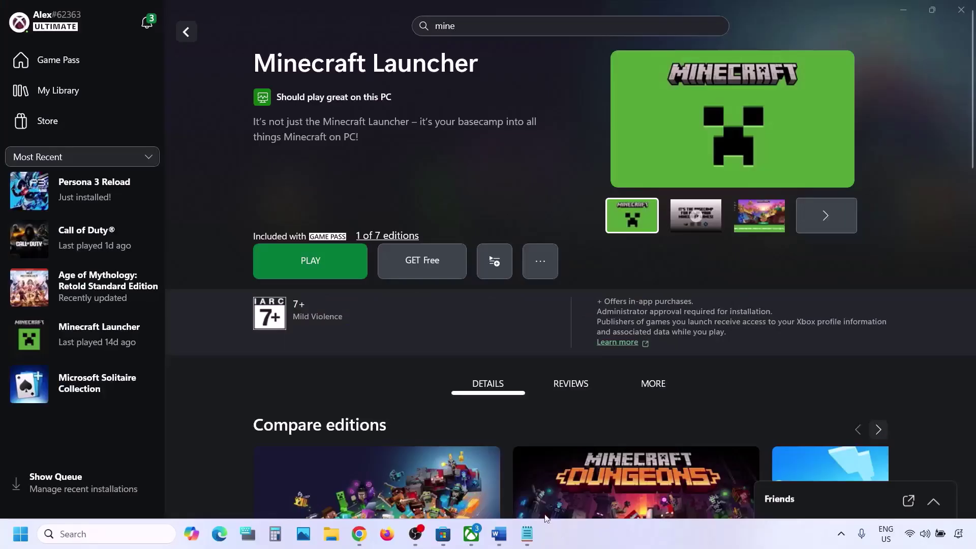
# Mark Step 1 in the fix notes, then run the Xbox Support Gaming Services Repair Tool and close its results
pyautogui.click(498, 533)
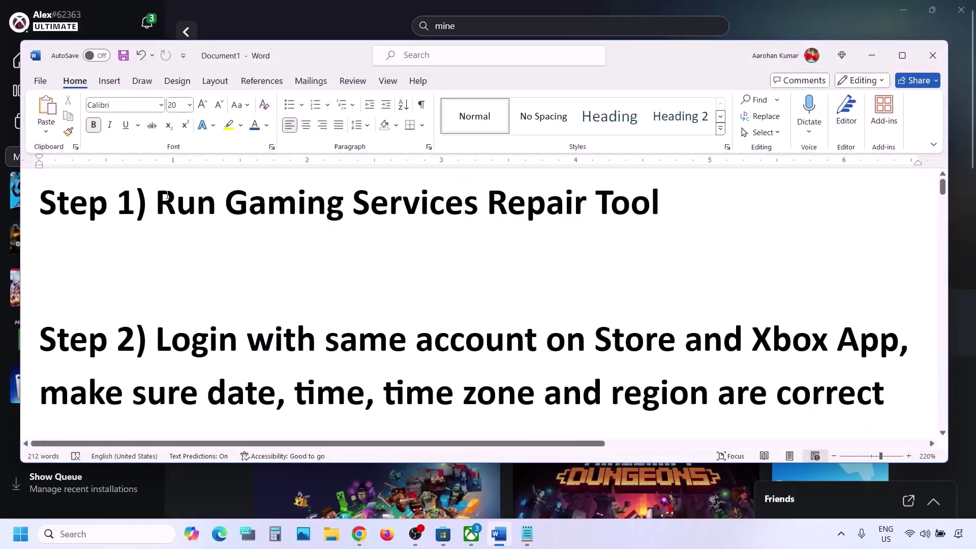
pyautogui.moveTo(168, 198); pyautogui.dragTo(660, 203)
pyautogui.click(339, 11)
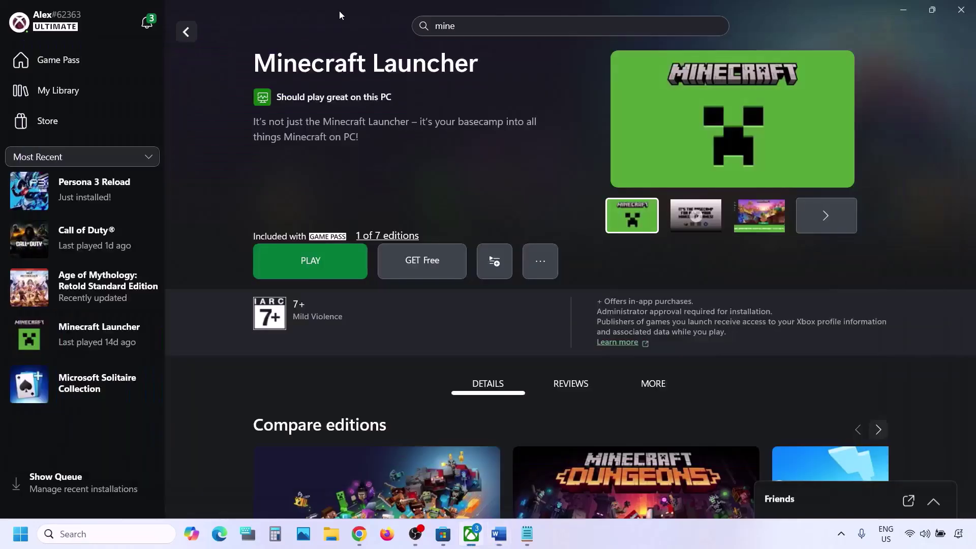
pyautogui.click(53, 30)
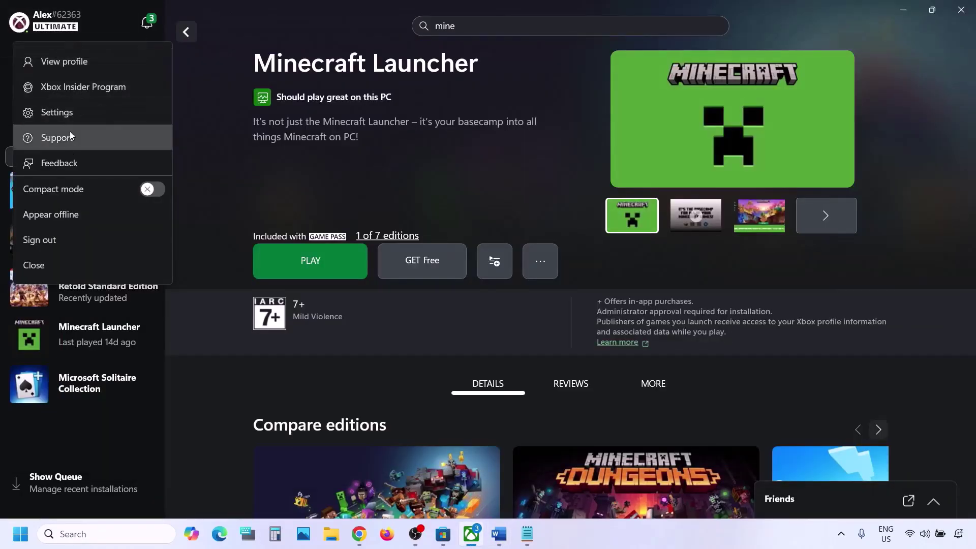
pyautogui.click(58, 139)
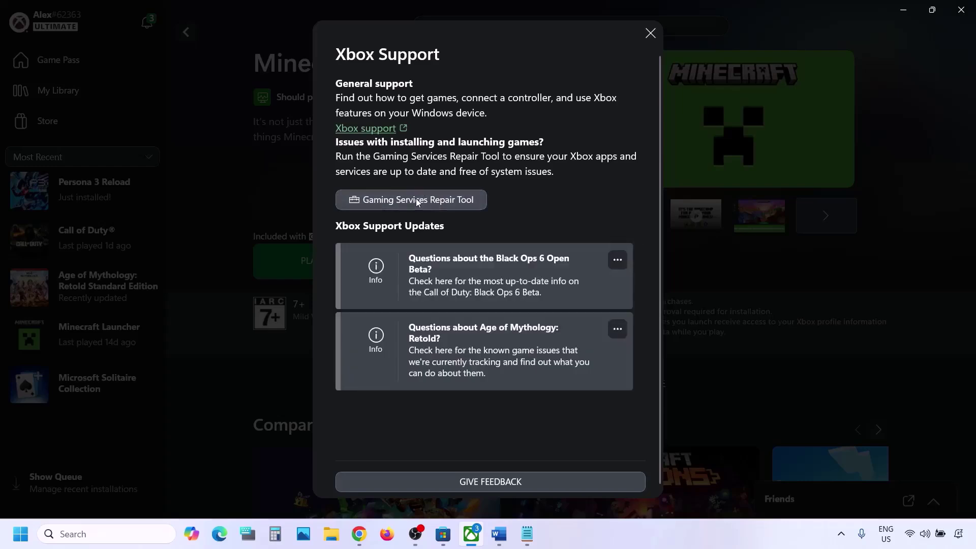
pyautogui.click(417, 201)
pyautogui.click(628, 349)
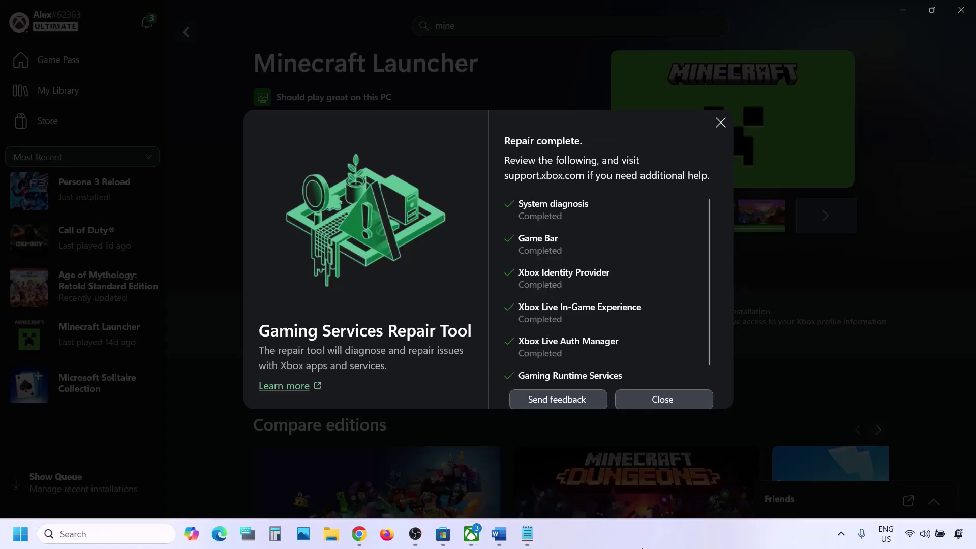
pyautogui.click(650, 402)
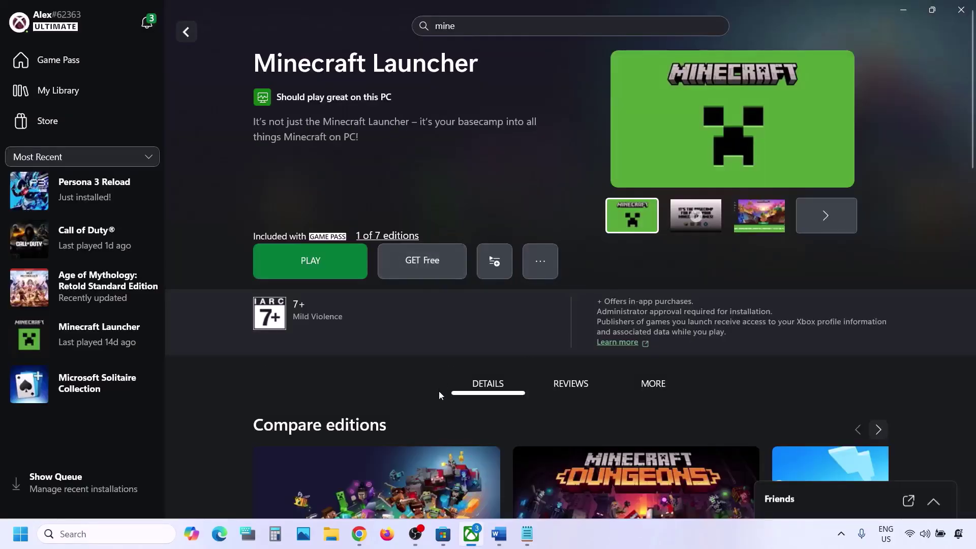
# Open the Repair Tool for PC article, expand Downloadable version, and download GamingRepairTool
pyautogui.click(359, 533)
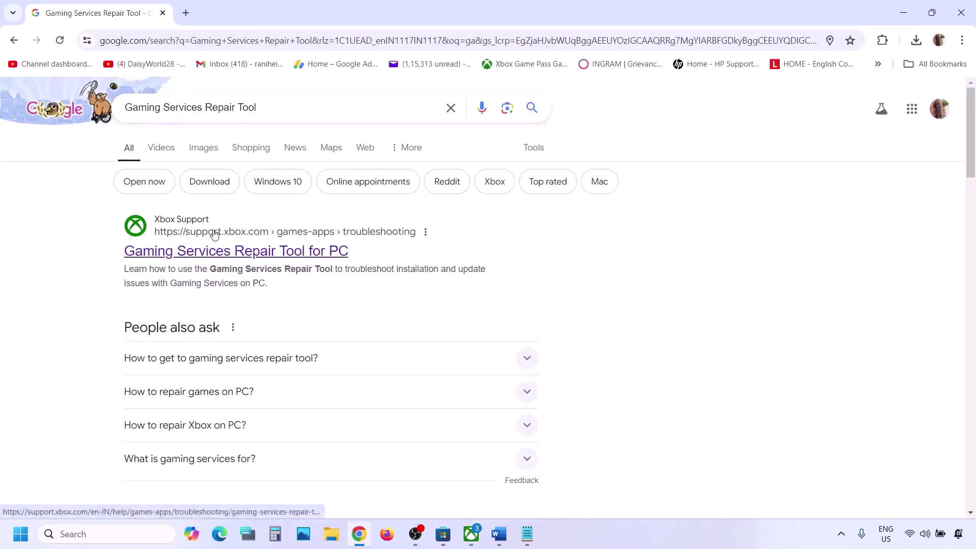
pyautogui.click(205, 253)
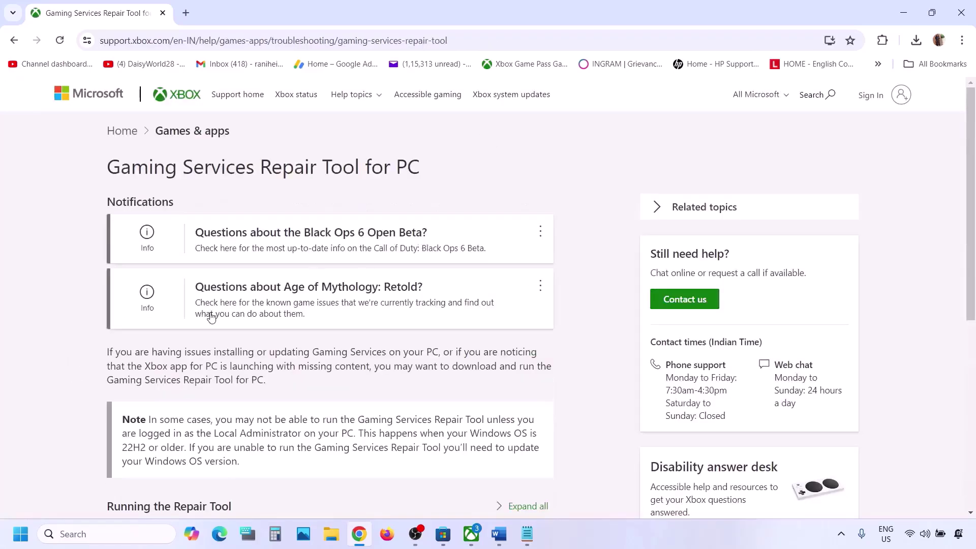
pyautogui.scroll(-7, 209, 318)
pyautogui.click(164, 239)
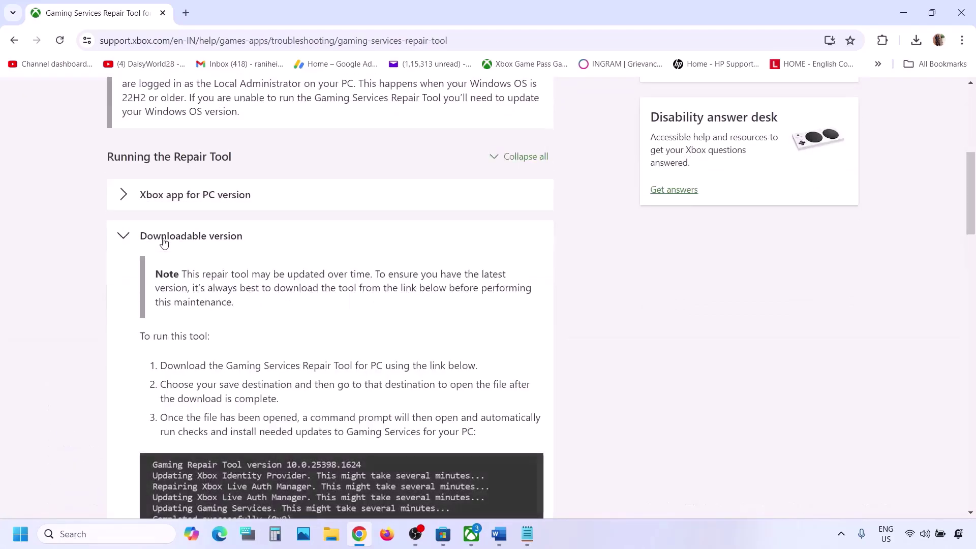
pyautogui.scroll(-8, 270, 330)
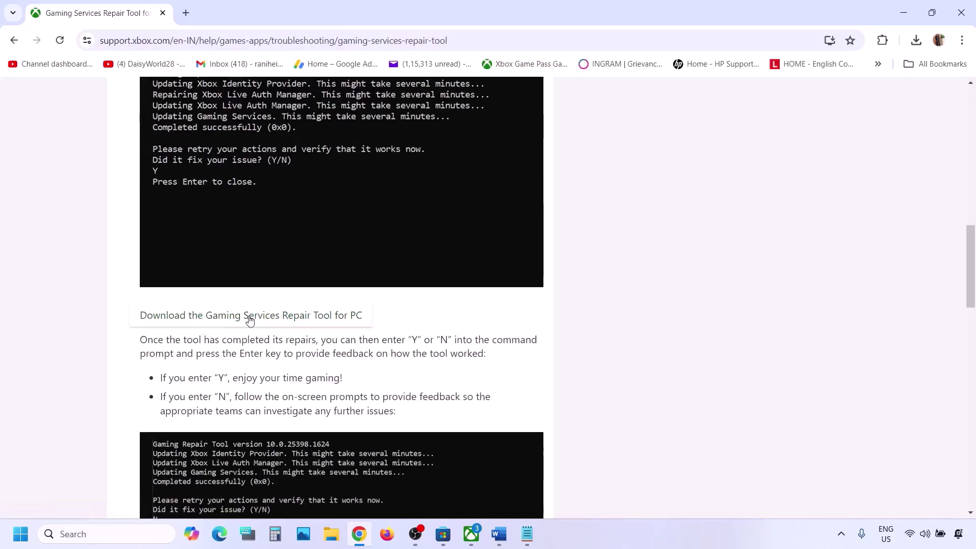
pyautogui.click(263, 318)
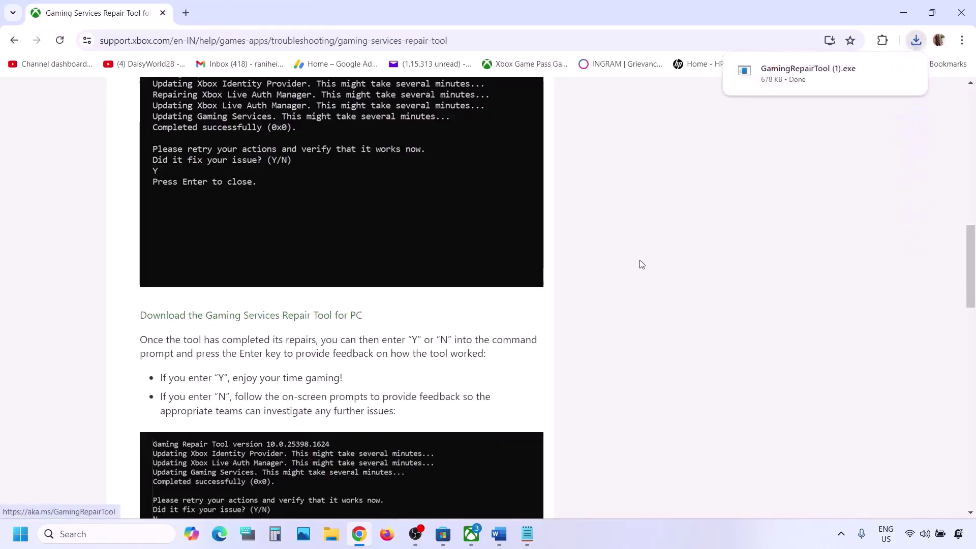
# Run GamingRepairTool (1).exe and highlight its Completed successfully (0x0) result
pyautogui.click(834, 82)
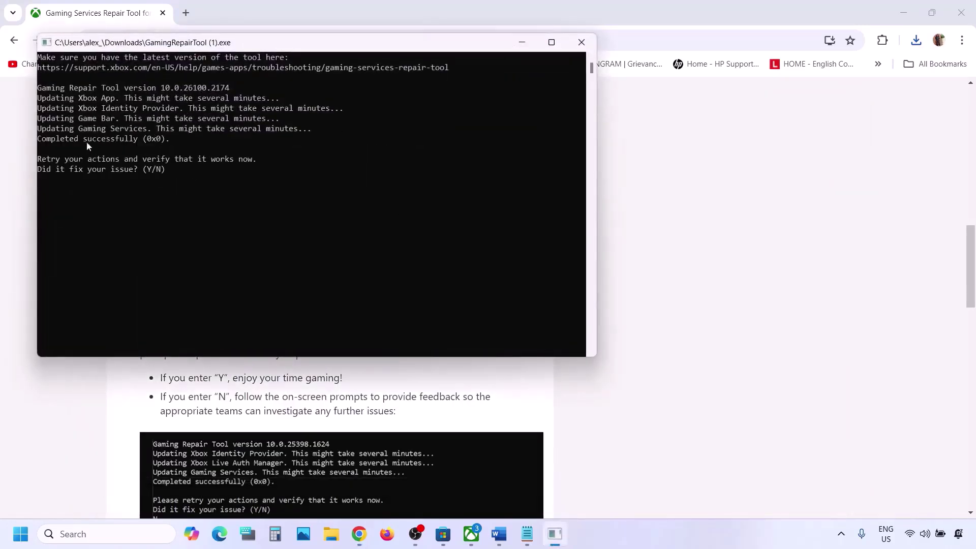
pyautogui.moveTo(182, 138); pyautogui.dragTo(30, 138)
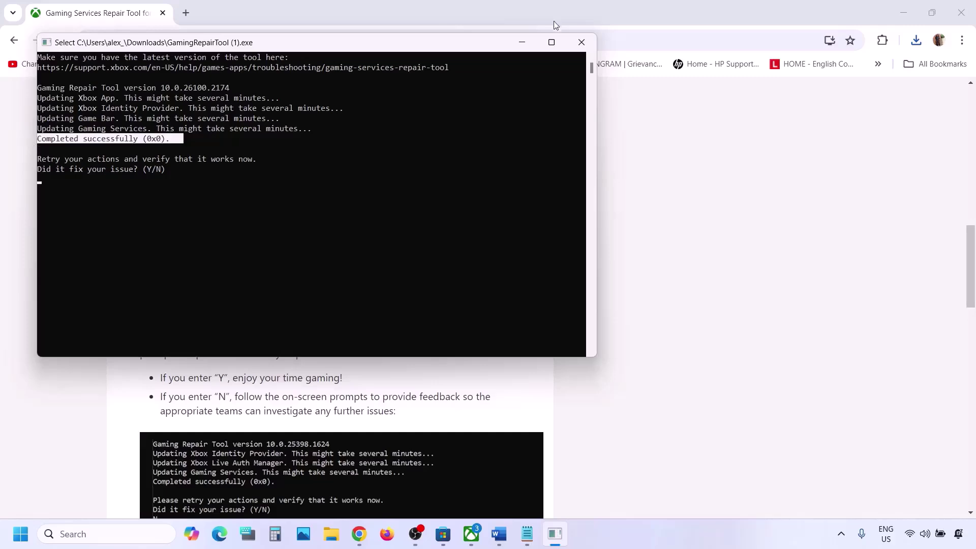
# Close the repair console, mark Step 2 of the Word notes, and show the Store's Minecraft Launcher page
pyautogui.click(581, 41)
pyautogui.click(499, 534)
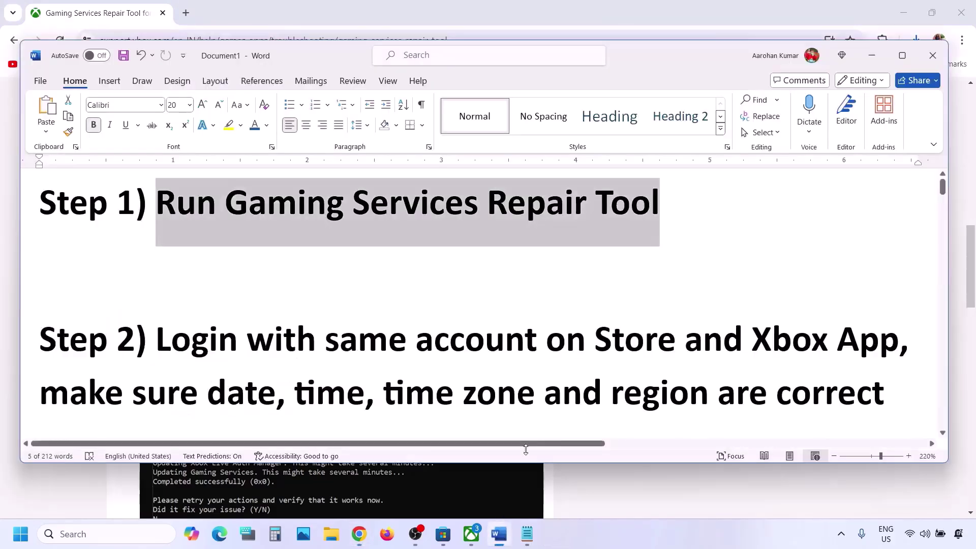
pyautogui.scroll(-2, 375, 262)
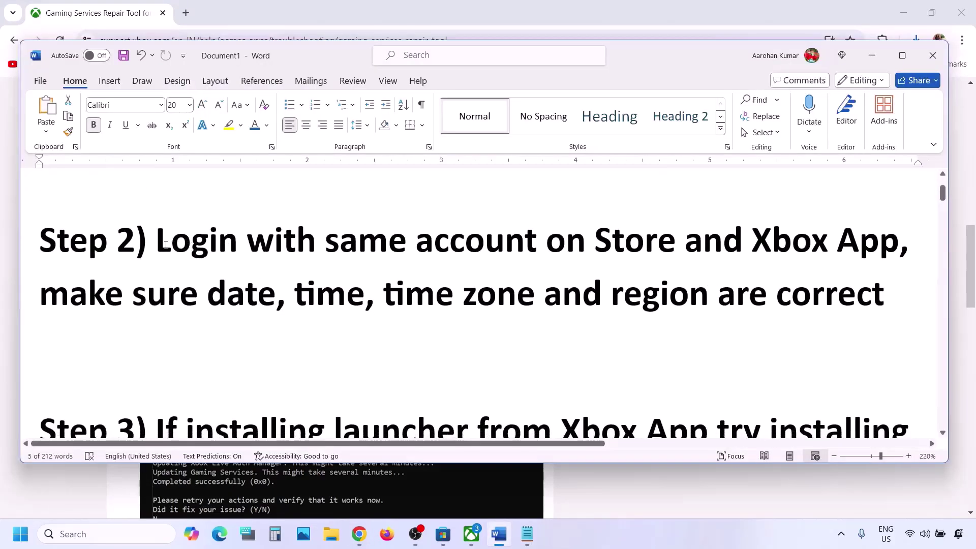
pyautogui.moveTo(165, 244); pyautogui.dragTo(870, 243)
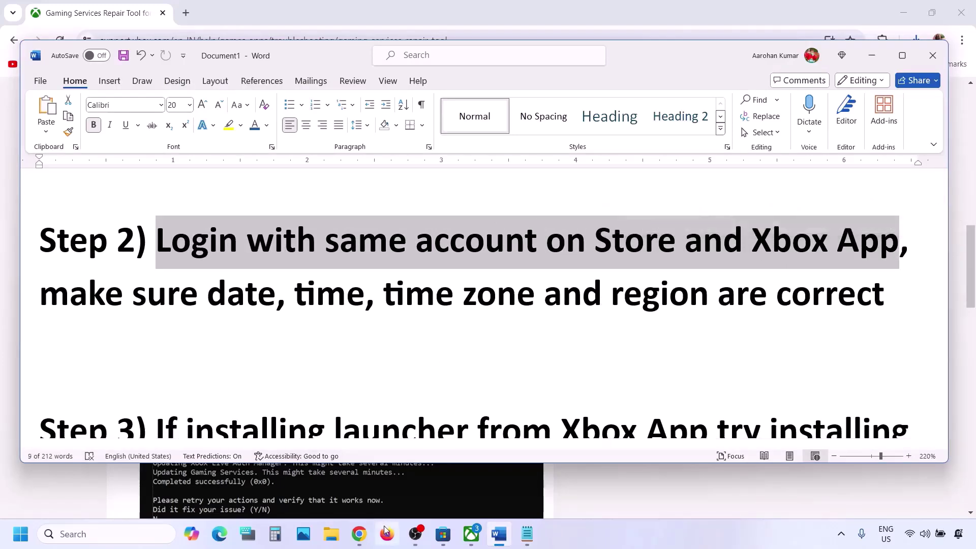
pyautogui.click(443, 534)
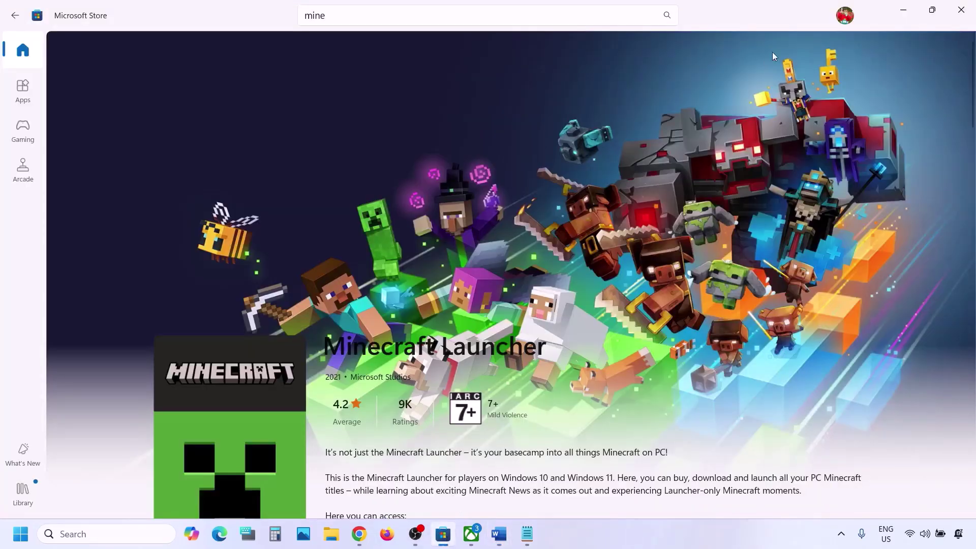
# Sign out of the Microsoft Store account and close the Feedback Hub window that appeared
pyautogui.click(846, 17)
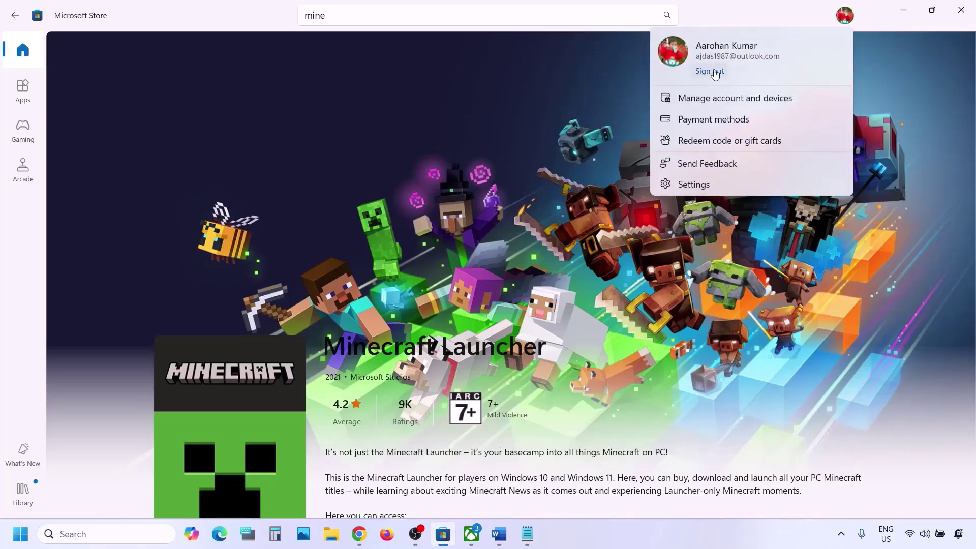
pyautogui.click(711, 72)
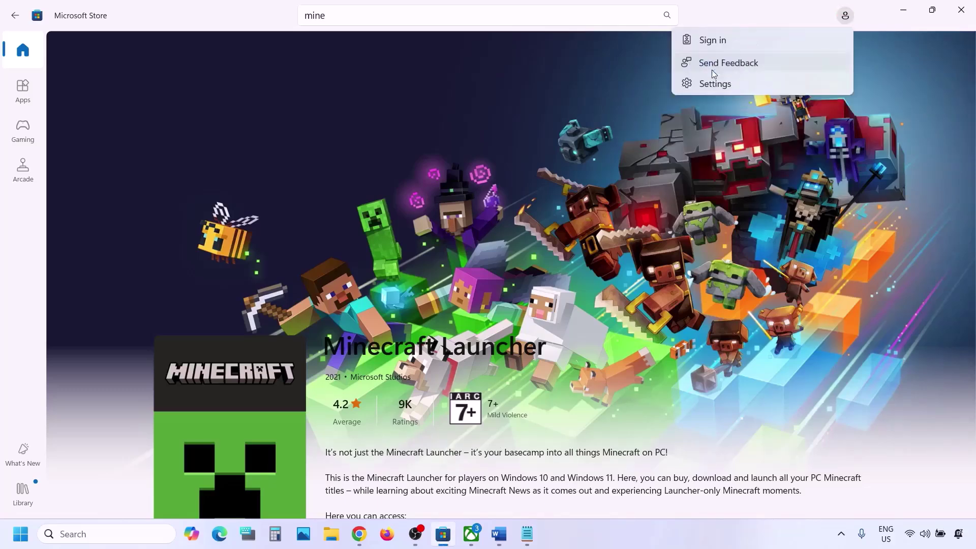
pyautogui.click(722, 63)
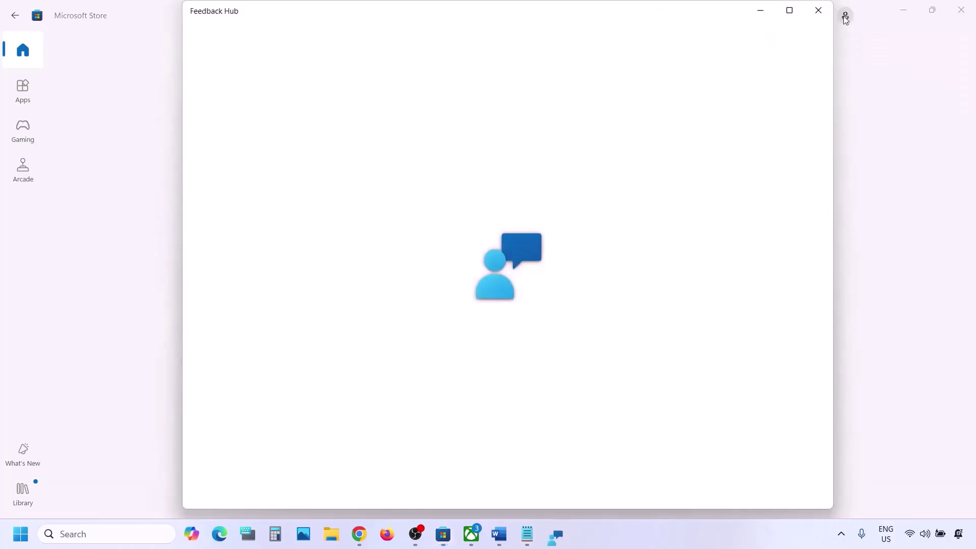
pyautogui.click(818, 11)
# Sign the Store back in with the second Microsoft account, entering the Windows Hello PIN
pyautogui.click(845, 15)
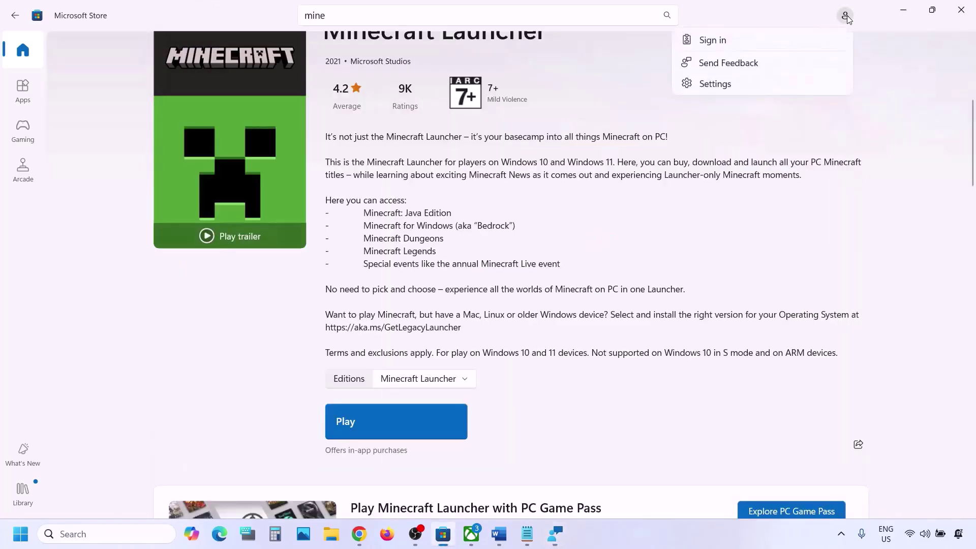
pyautogui.click(712, 40)
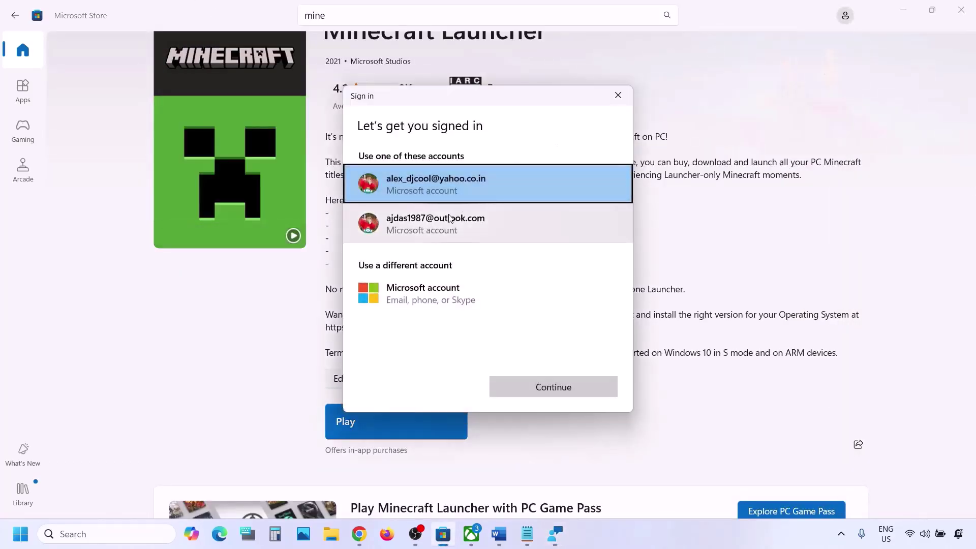
pyautogui.click(449, 219)
pyautogui.click(568, 386)
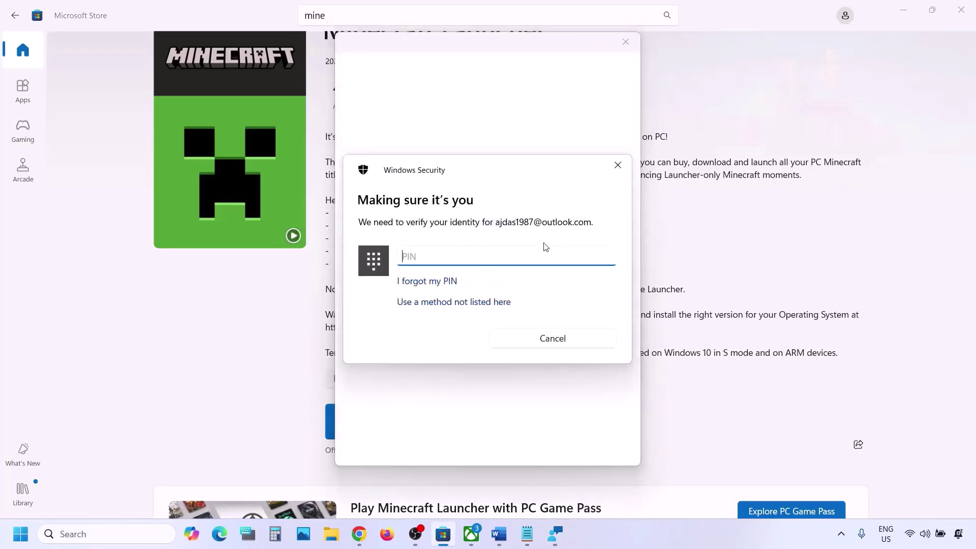
pyautogui.write('1234')
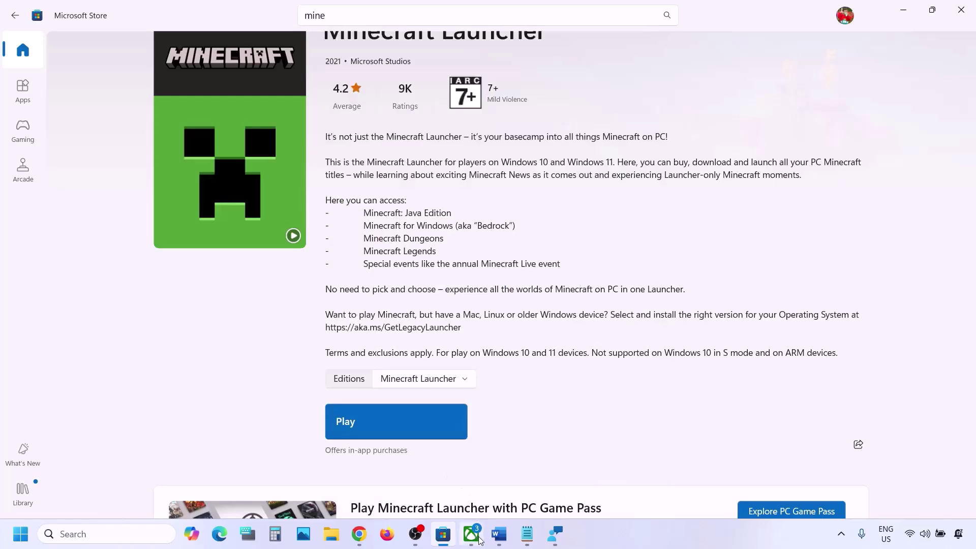
pyautogui.moveTo(477, 540)
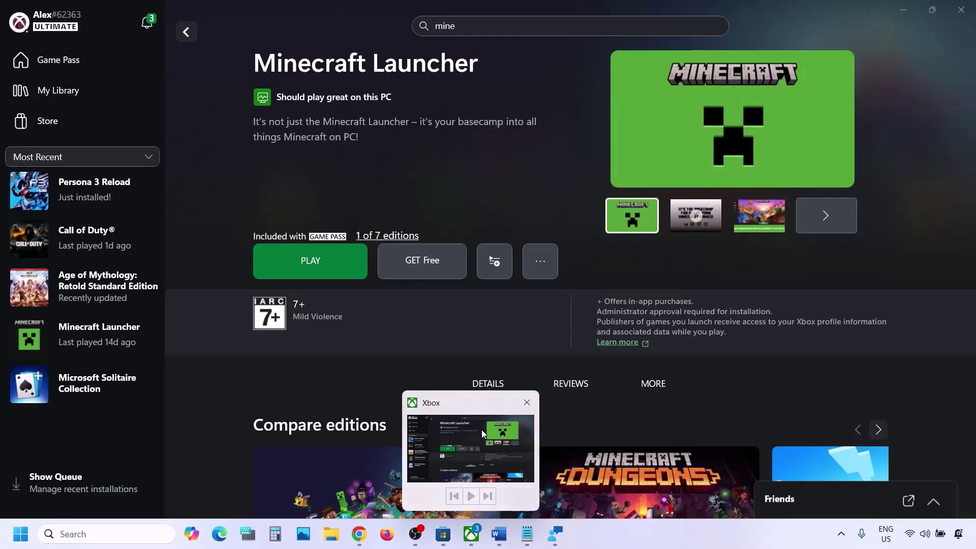
# Sign out of the Xbox app's account
pyautogui.click(481, 429)
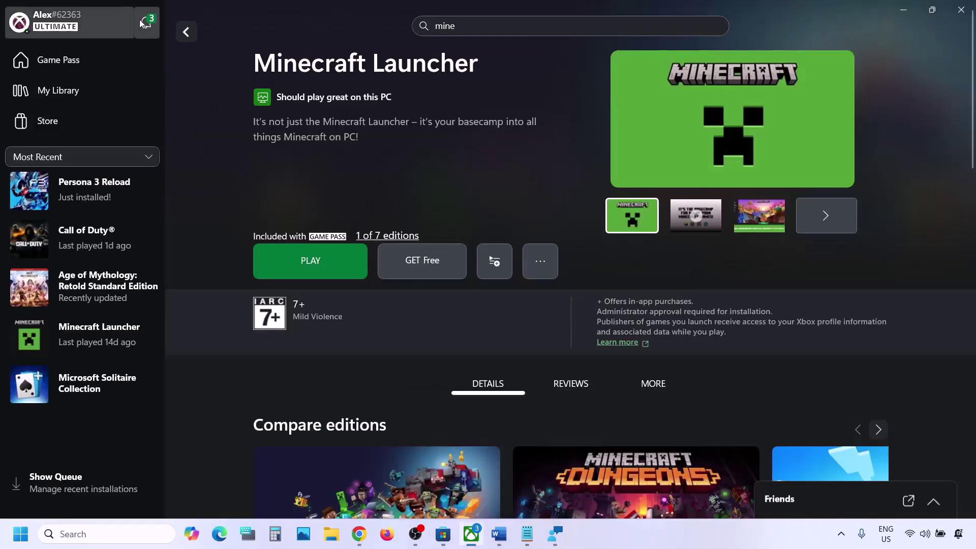
pyautogui.click(85, 26)
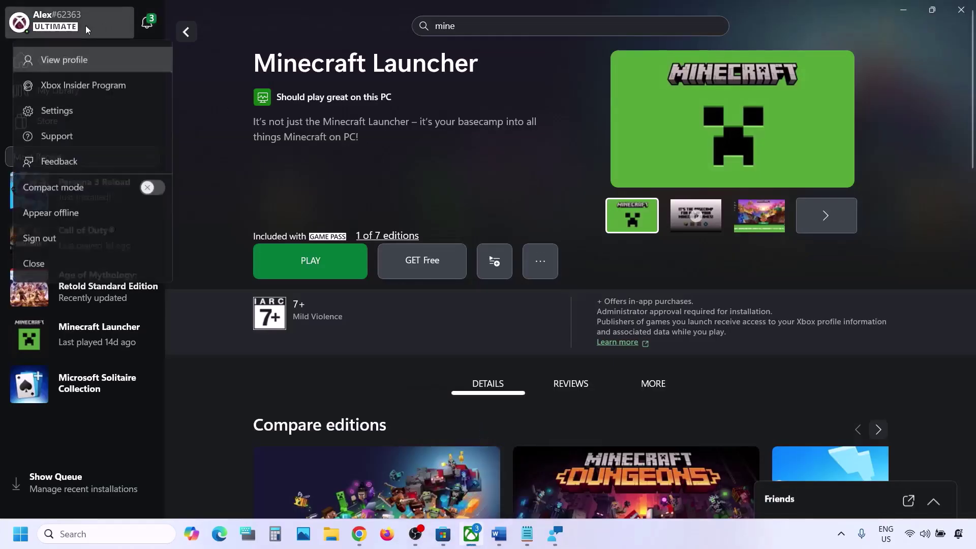
pyautogui.click(54, 245)
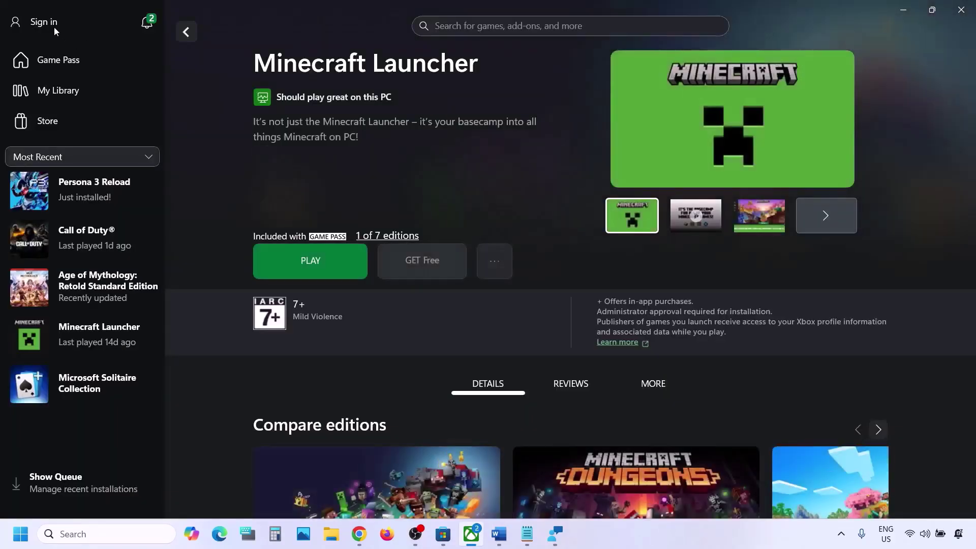
# Sign the Xbox app in with the second account and highlight the notes' date, time and region advice
pyautogui.click(54, 27)
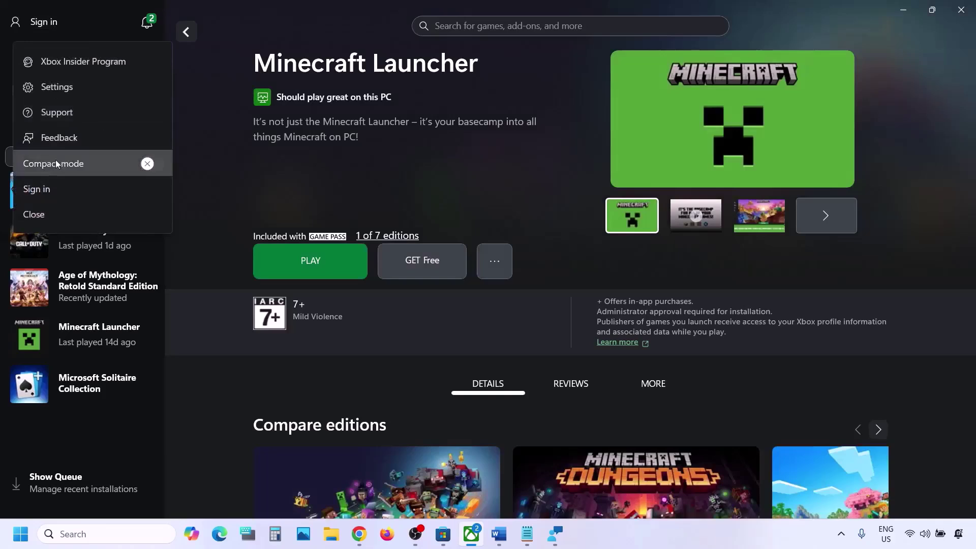
pyautogui.click(57, 195)
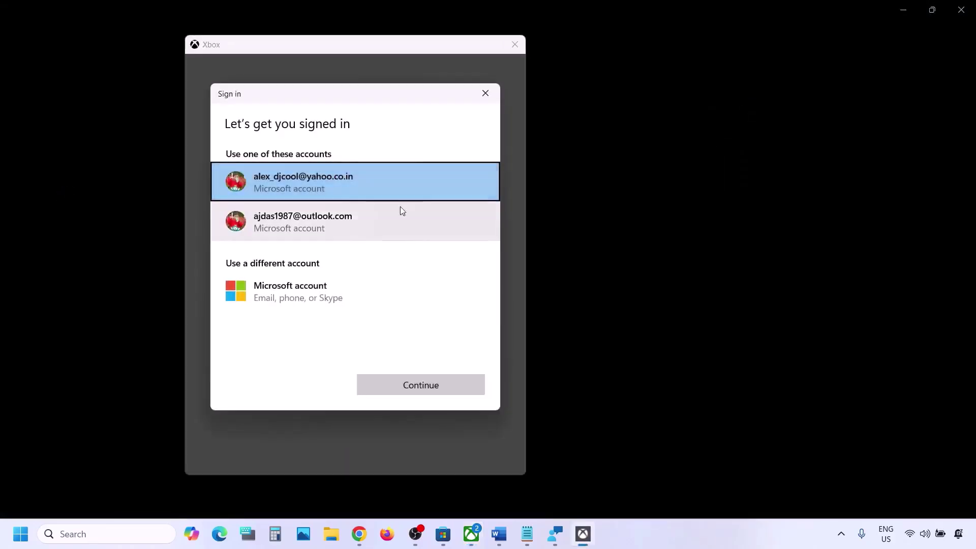
pyautogui.click(330, 221)
pyautogui.click(416, 386)
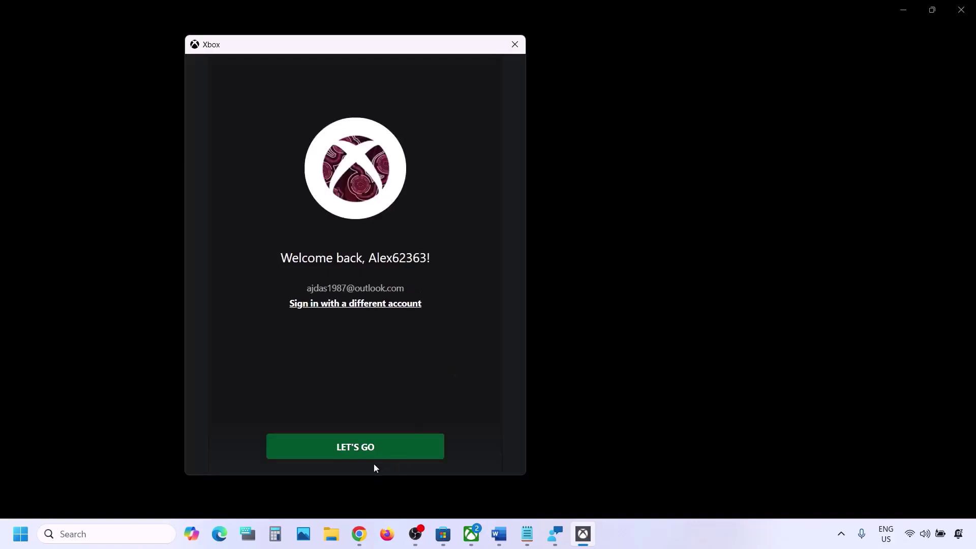
pyautogui.click(370, 449)
pyautogui.click(499, 534)
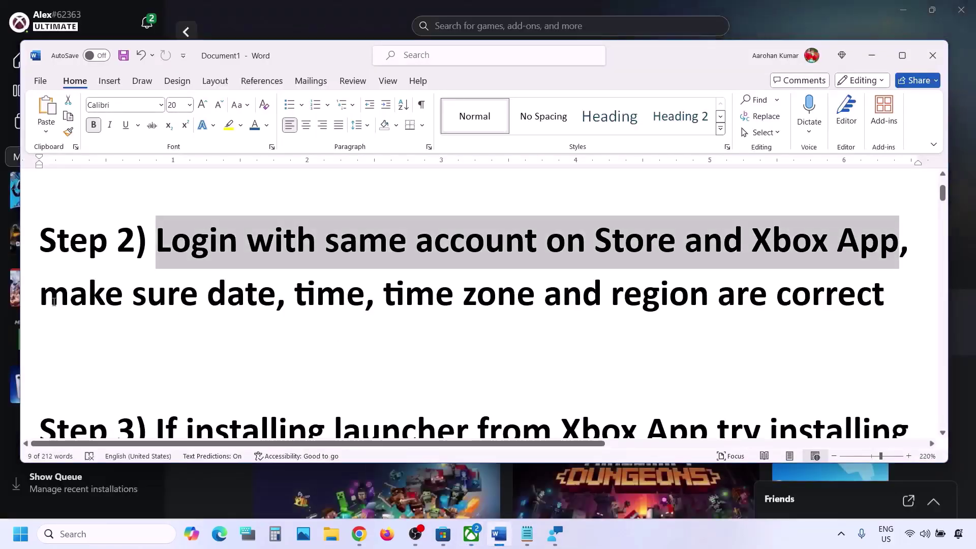
pyautogui.moveTo(41, 294); pyautogui.dragTo(667, 293)
# Sync the Windows clock with the time server under Date & time, retrying after it fails
pyautogui.click(354, 8)
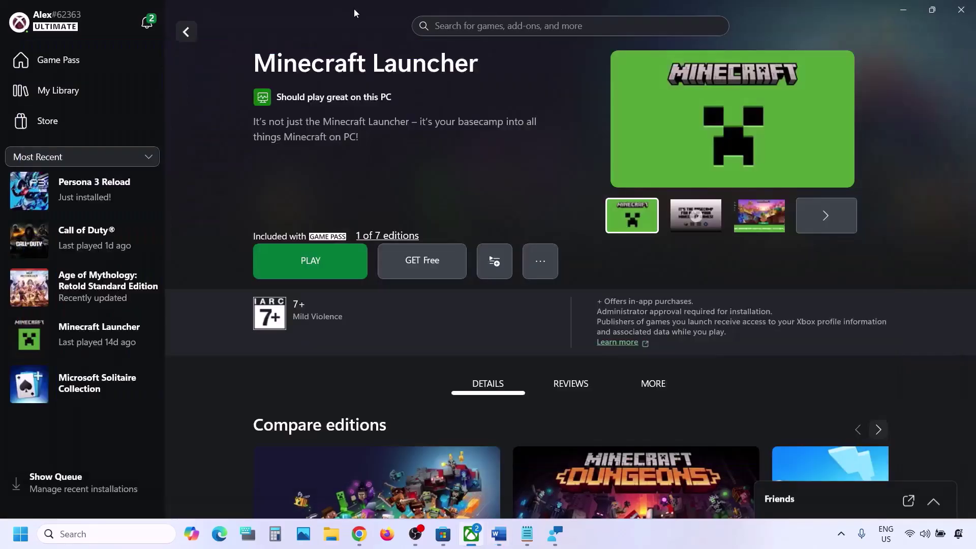
pyautogui.click(21, 534)
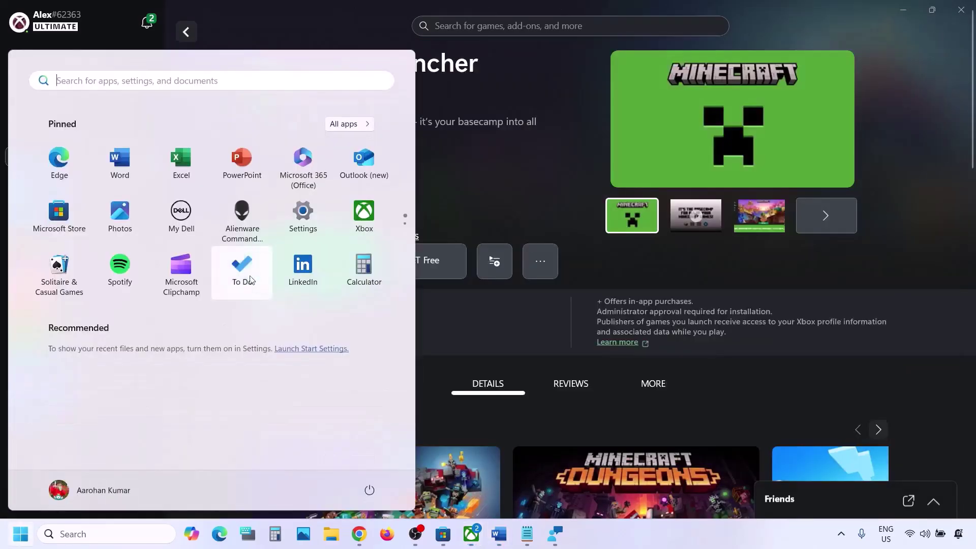
pyautogui.click(301, 213)
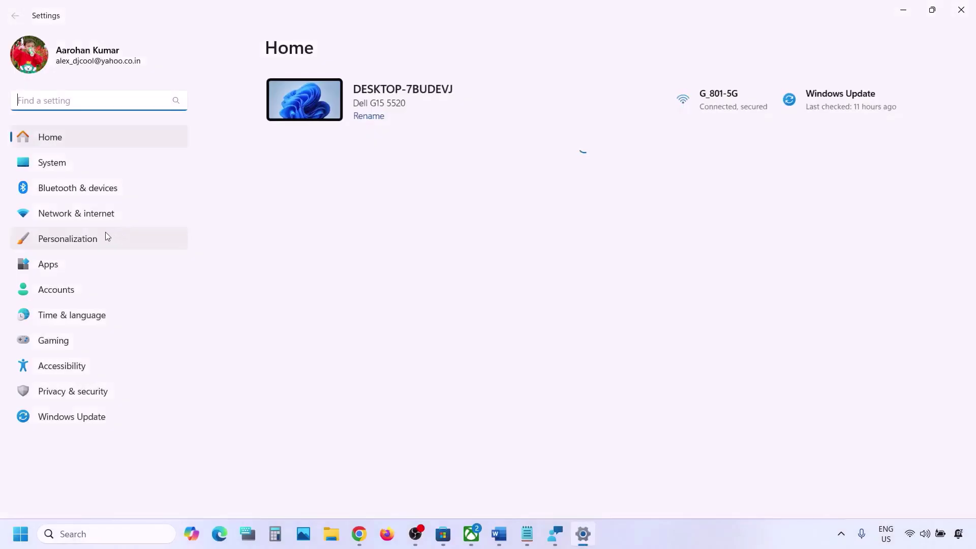
pyautogui.click(60, 317)
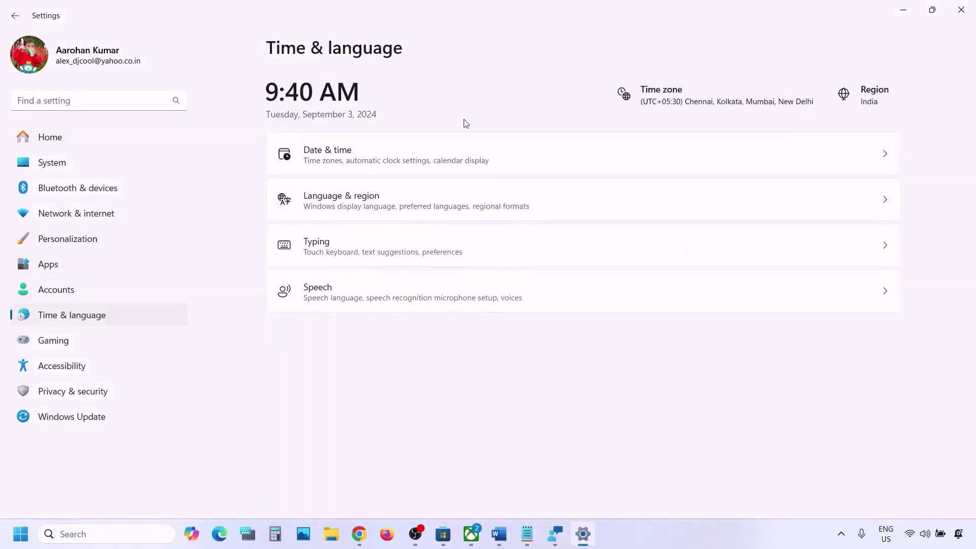
pyautogui.click(369, 159)
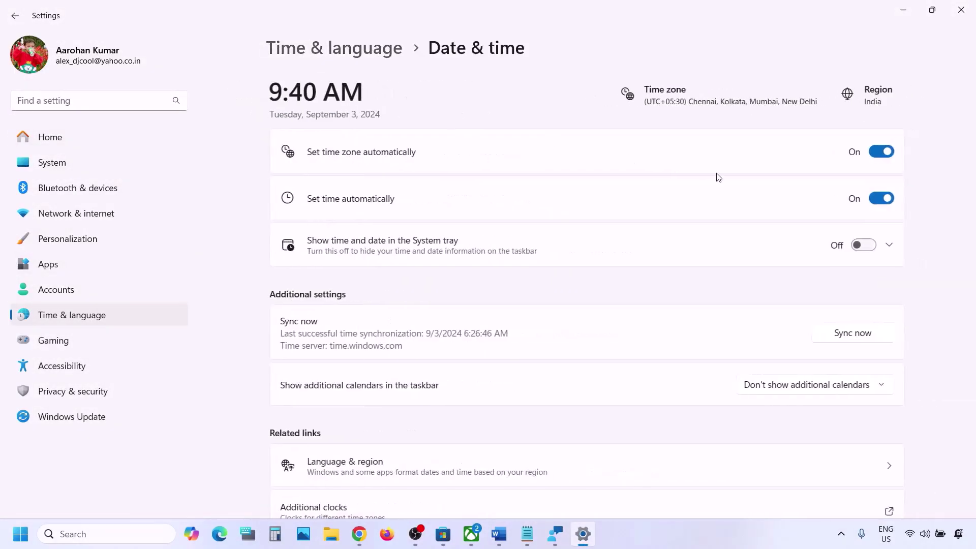
pyautogui.scroll(-2, 359, 158)
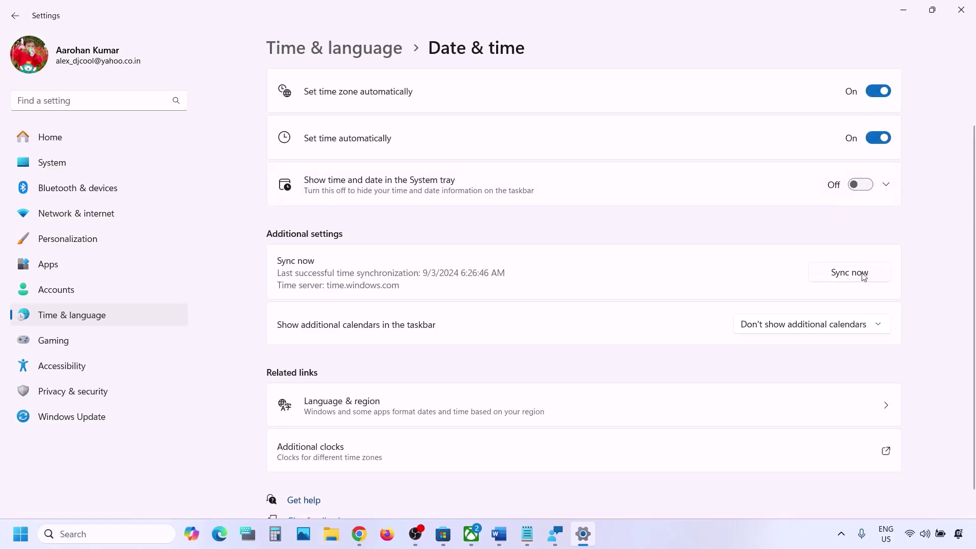
pyautogui.click(860, 273)
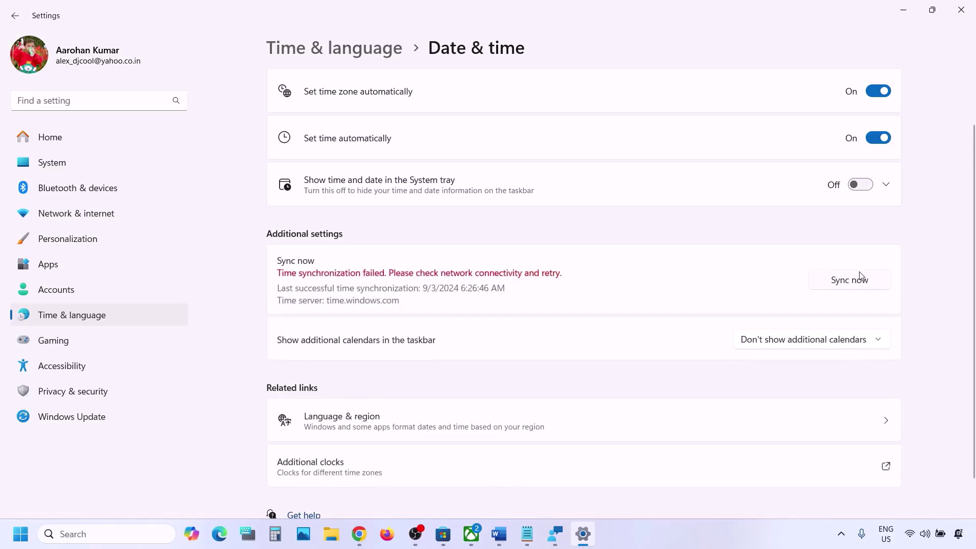
pyautogui.click(825, 278)
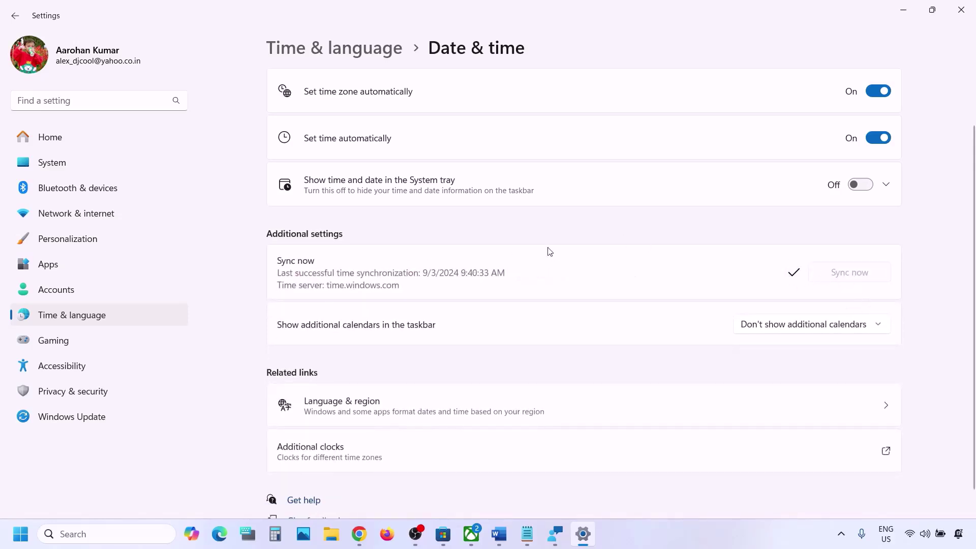
# Keep India as the country or region under Language & region, then close Settings
pyautogui.click(67, 316)
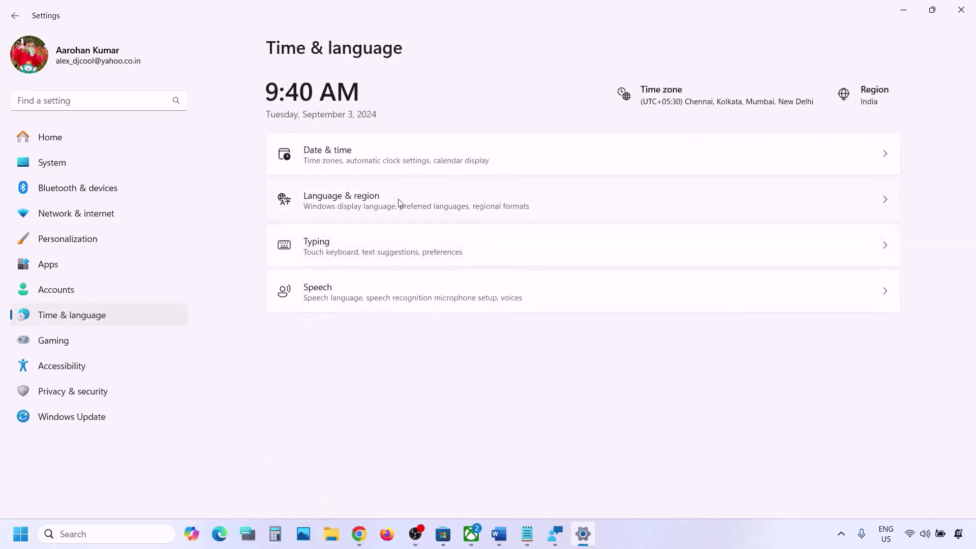
pyautogui.click(383, 203)
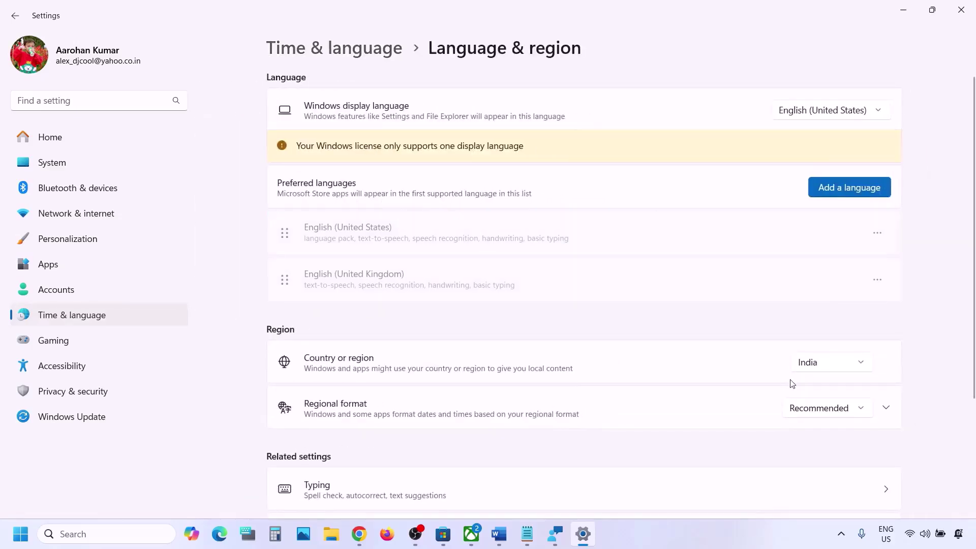
pyautogui.click(825, 367)
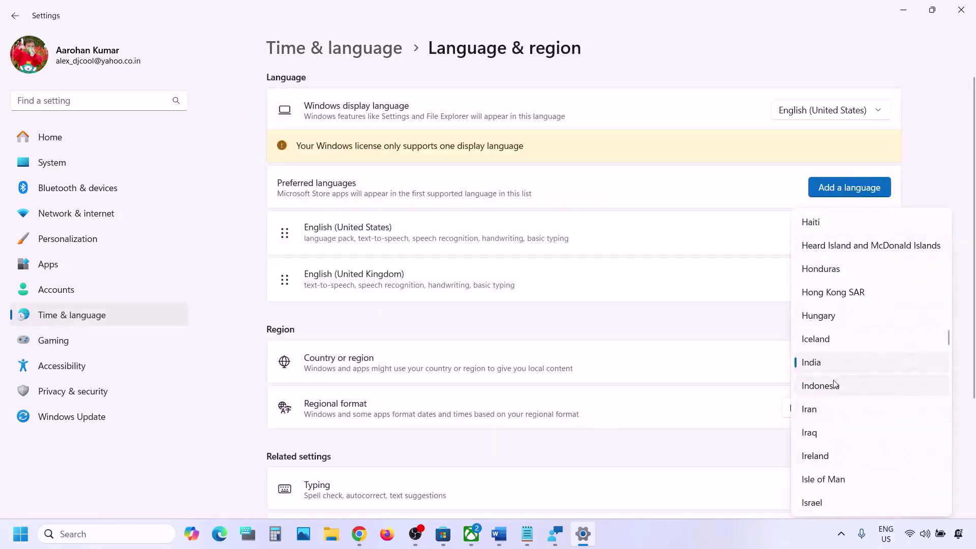
pyautogui.click(832, 365)
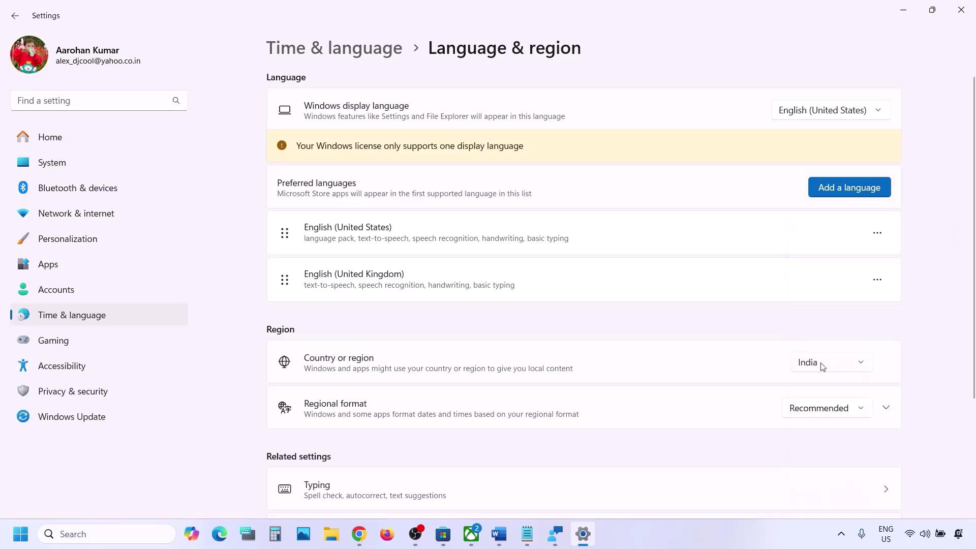
pyautogui.click(969, 22)
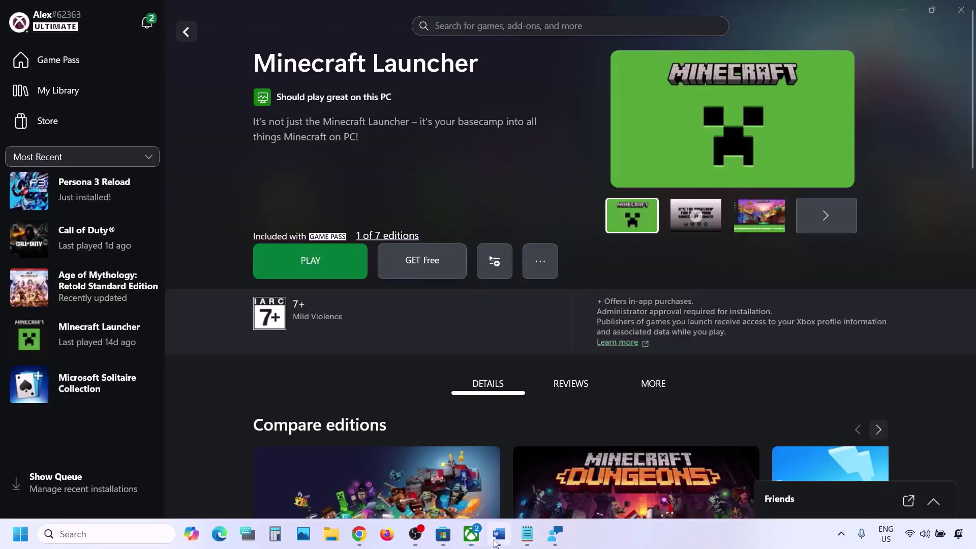
# Highlight the opening of Step 3 in the Word notes, then bring up the Xbox app and Microsoft Store
pyautogui.click(497, 533)
pyautogui.scroll(-3, 303, 327)
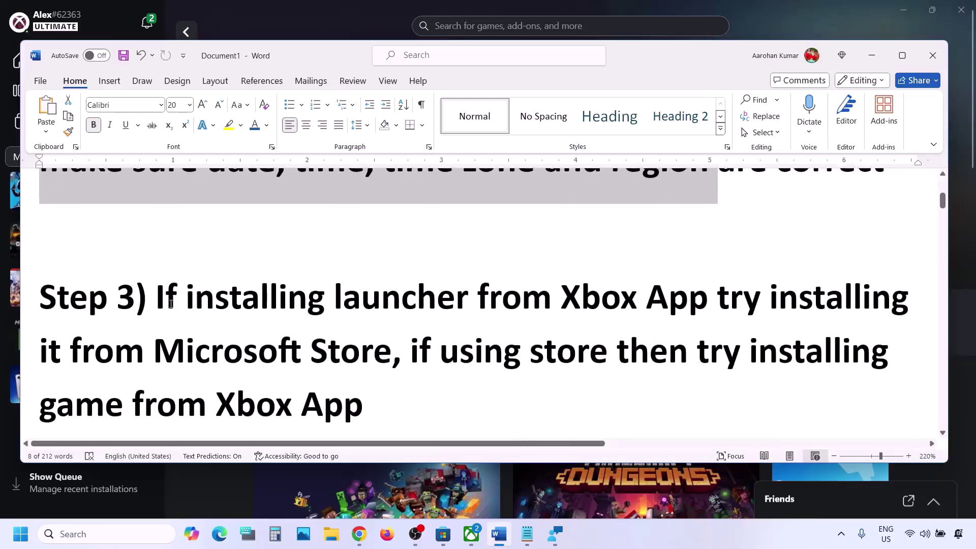
pyautogui.moveTo(158, 300); pyautogui.dragTo(392, 351)
pyautogui.click(470, 545)
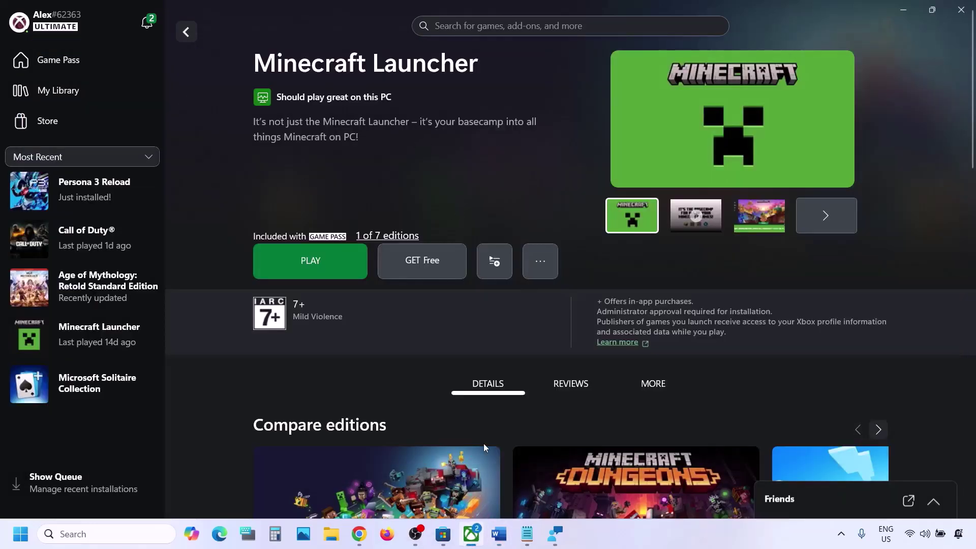
pyautogui.click(440, 540)
# Reopen the Minecraft Launcher store page from the earlier search suggestion and scroll through it
pyautogui.scroll(5, 421, 89)
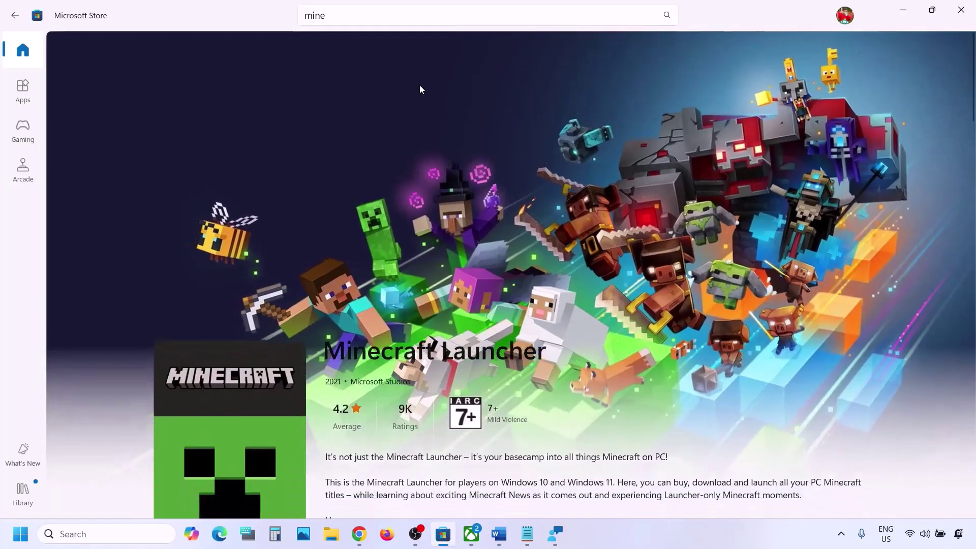
pyautogui.click(342, 22)
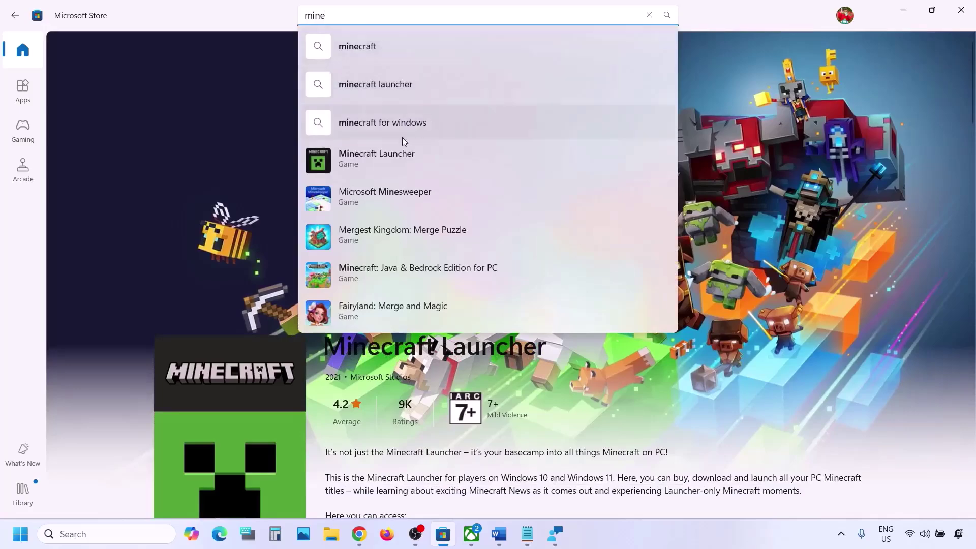
pyautogui.click(379, 152)
pyautogui.scroll(-5, 398, 316)
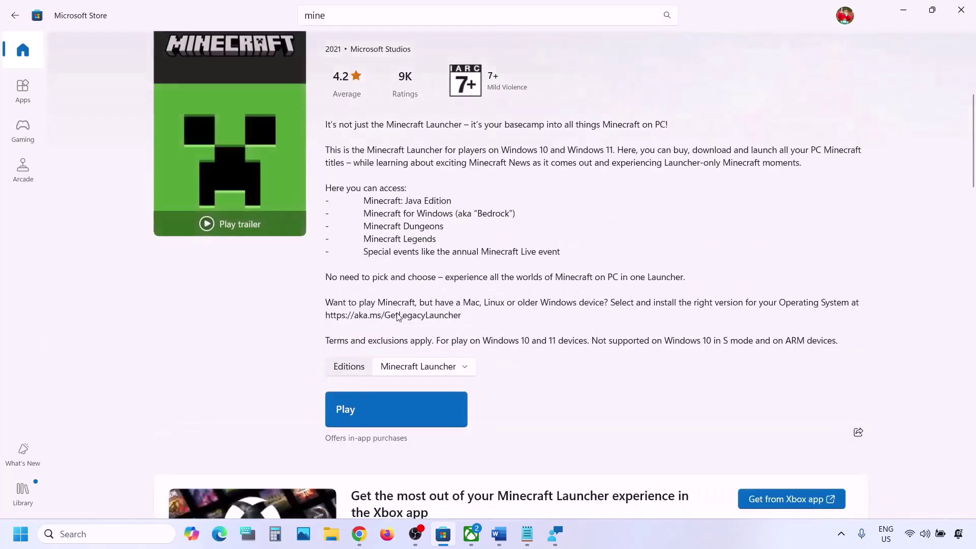
pyautogui.scroll(-3, 398, 316)
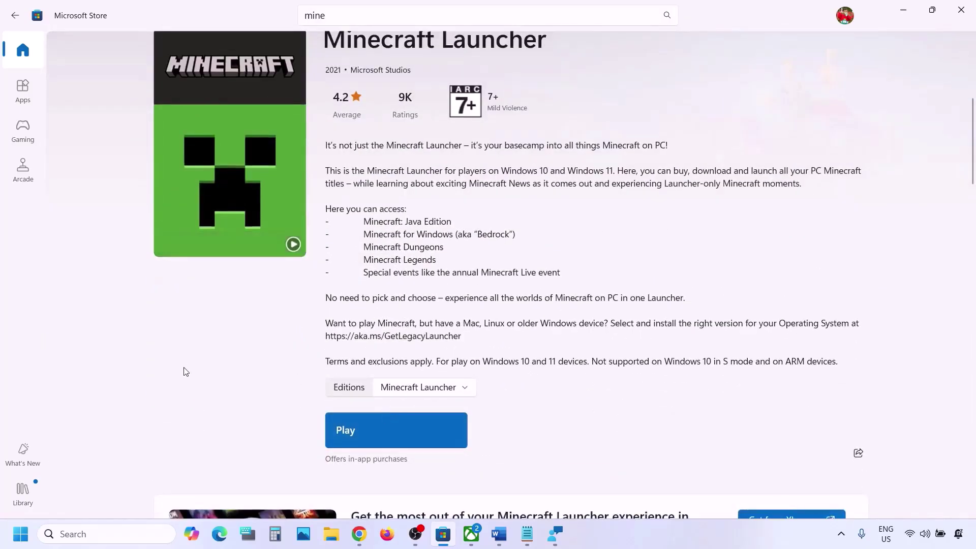
# Browse the Library's installed apps and updates list, then return to the Word notes
pyautogui.click(22, 492)
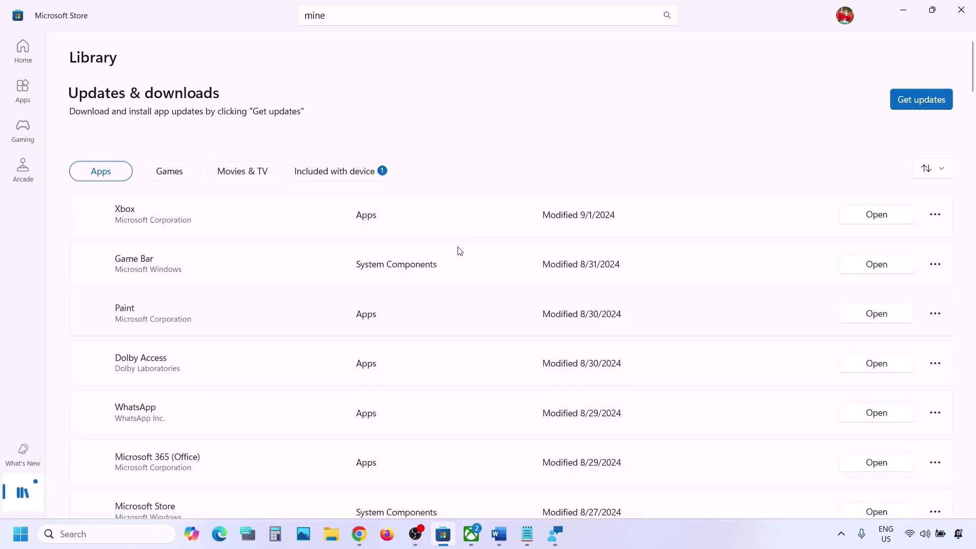
pyautogui.scroll(-20, 428, 373)
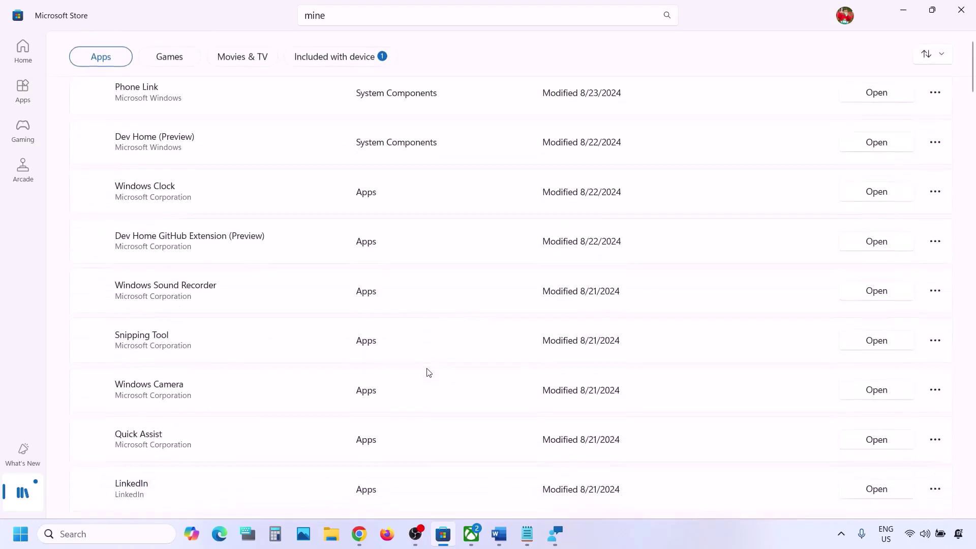
pyautogui.scroll(-8, 428, 372)
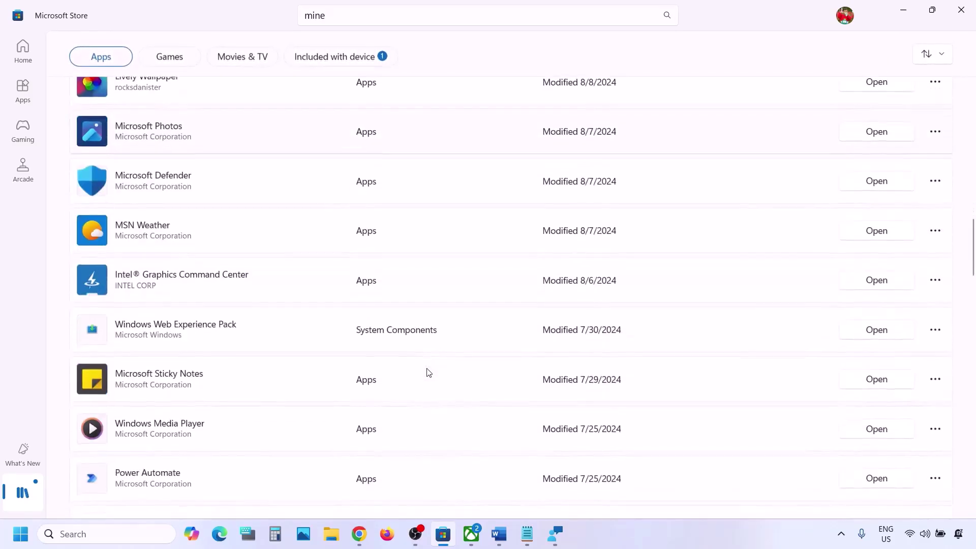
pyautogui.scroll(20, 429, 372)
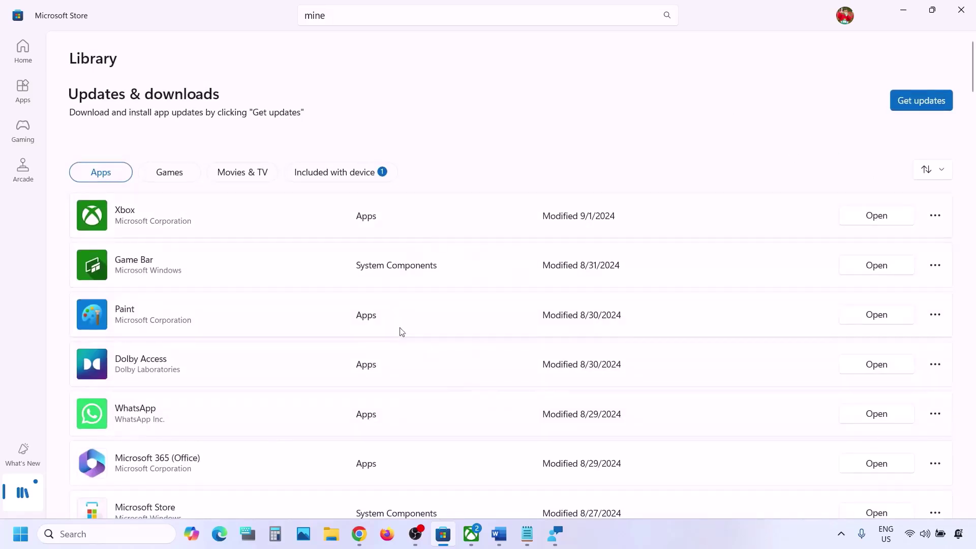
pyautogui.click(503, 536)
# Highlight the words 'using store then' and 'Xbox App' in the notes
pyautogui.click(340, 382)
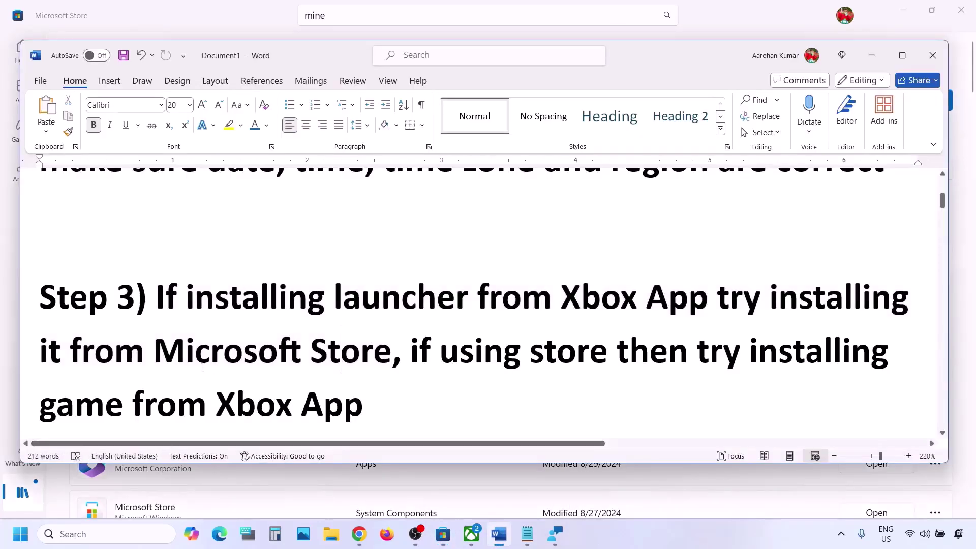
pyautogui.moveTo(465, 358); pyautogui.dragTo(694, 357)
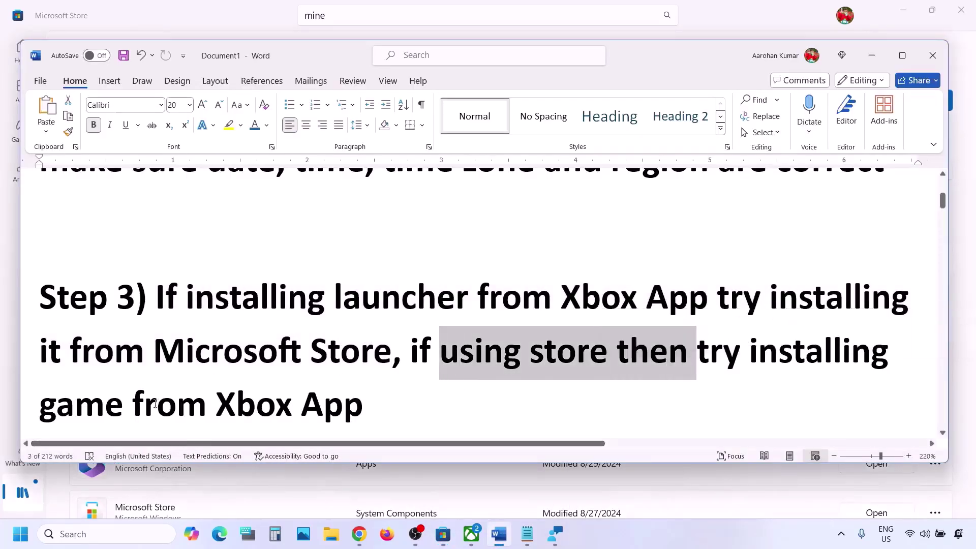
pyautogui.moveTo(217, 407); pyautogui.dragTo(381, 405)
# Check the Xbox app, then search 'xbox' in Microsoft Store and dismiss the suggestions
pyautogui.click(471, 535)
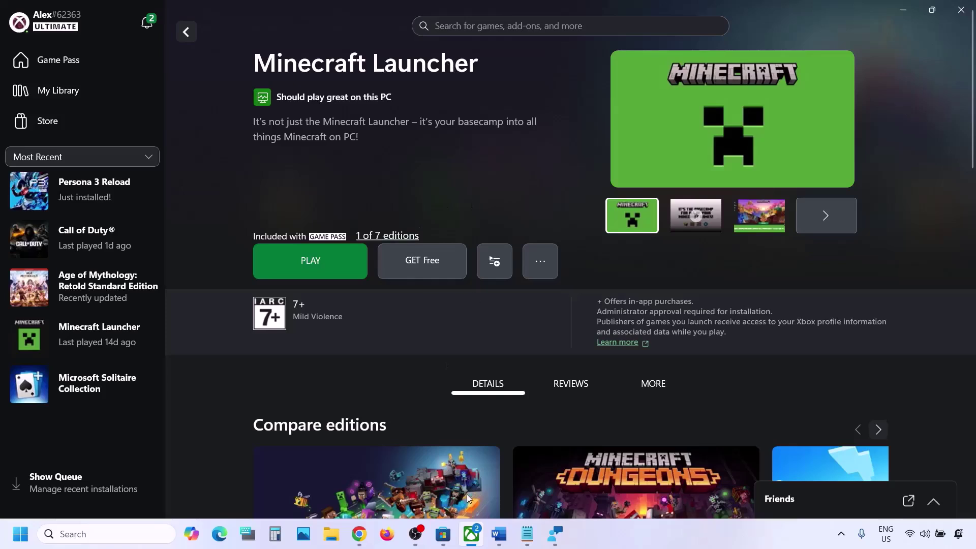
pyautogui.click(443, 542)
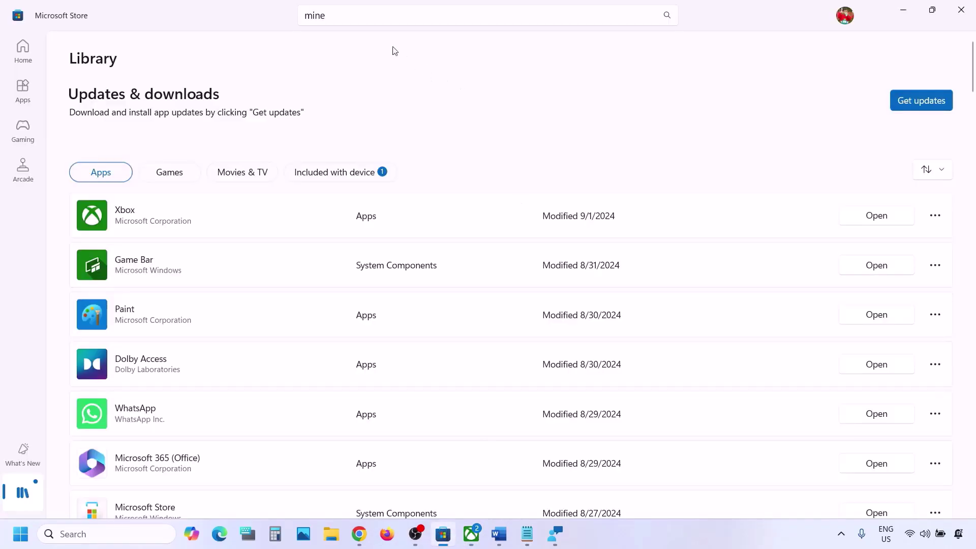
pyautogui.click(358, 22)
pyautogui.write('xbo')
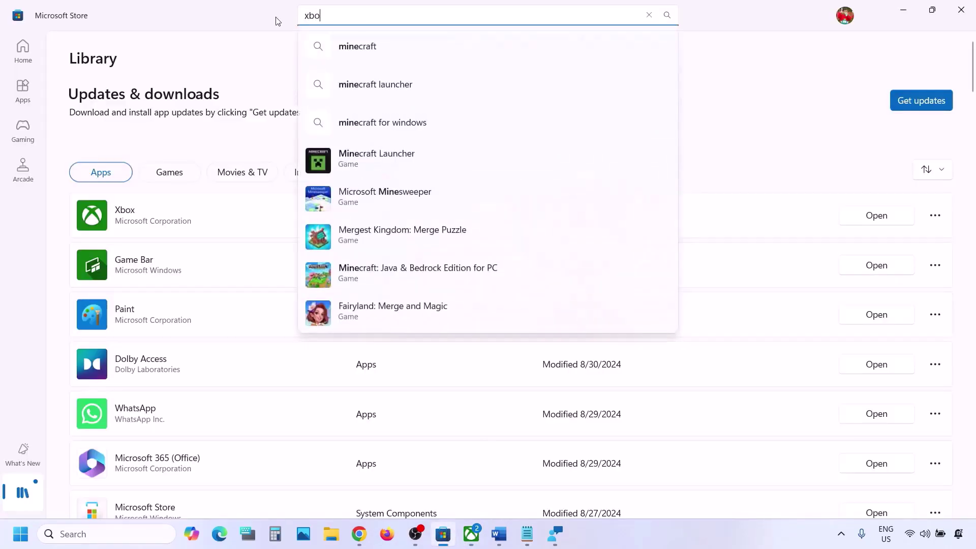
pyautogui.write('x')
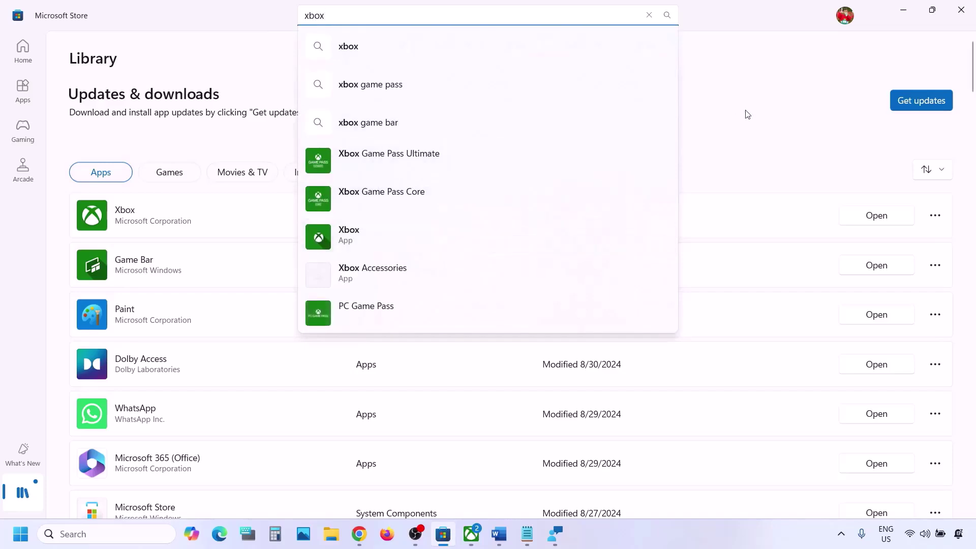
pyautogui.click(747, 114)
pyautogui.click(471, 534)
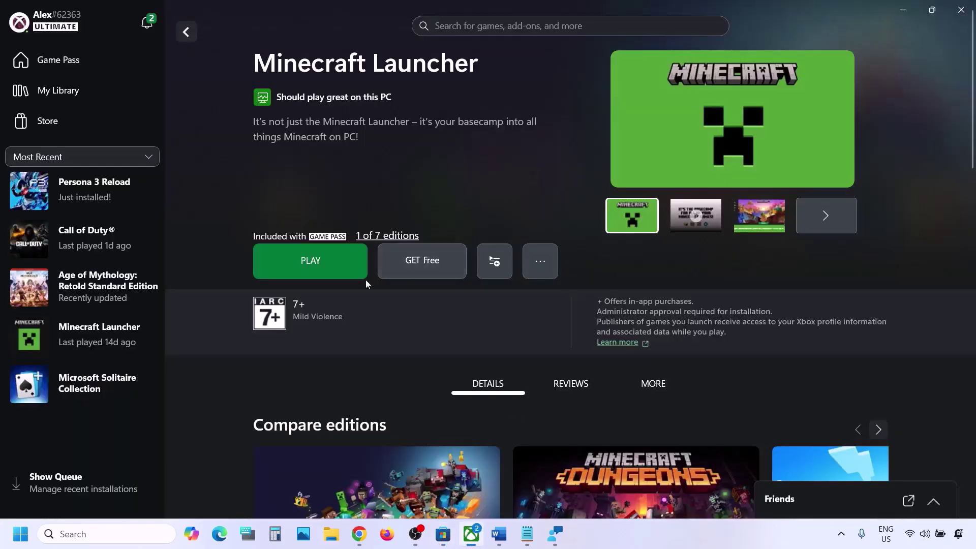
# Select the Step 4 download heading and the Minecraft download URL line in the Word notes
pyautogui.click(499, 533)
pyautogui.moveTo(216, 405); pyautogui.dragTo(386, 407)
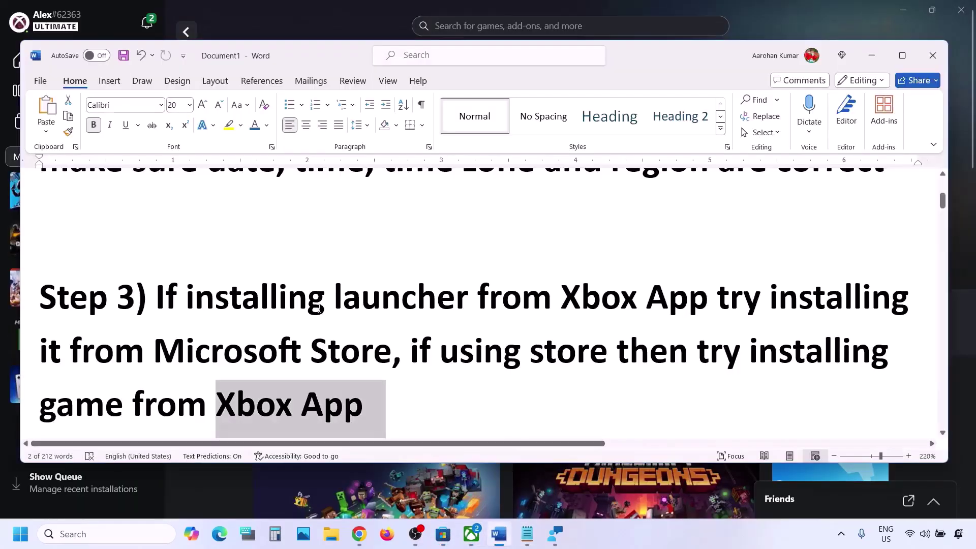
pyautogui.scroll(-5, 318, 308)
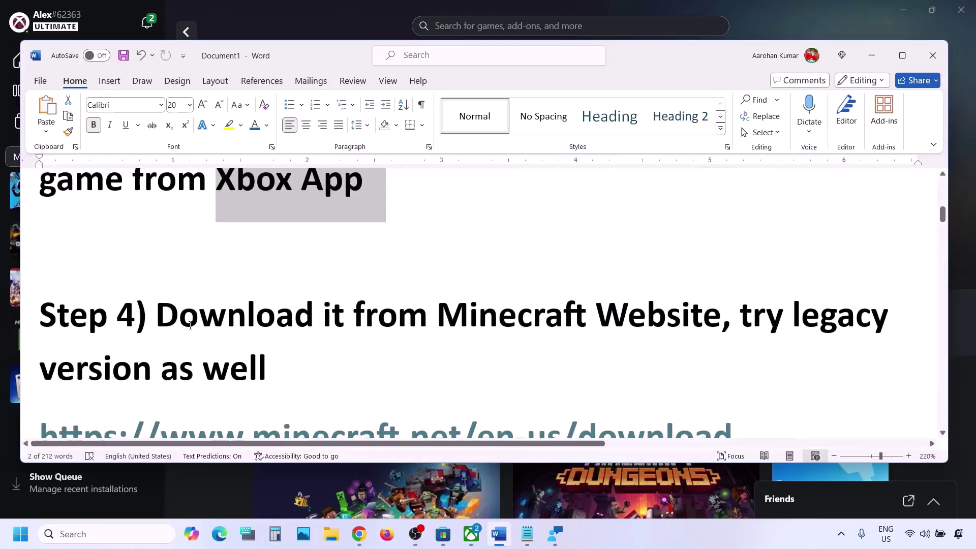
pyautogui.moveTo(155, 316); pyautogui.dragTo(625, 334)
pyautogui.scroll(-3, 625, 334)
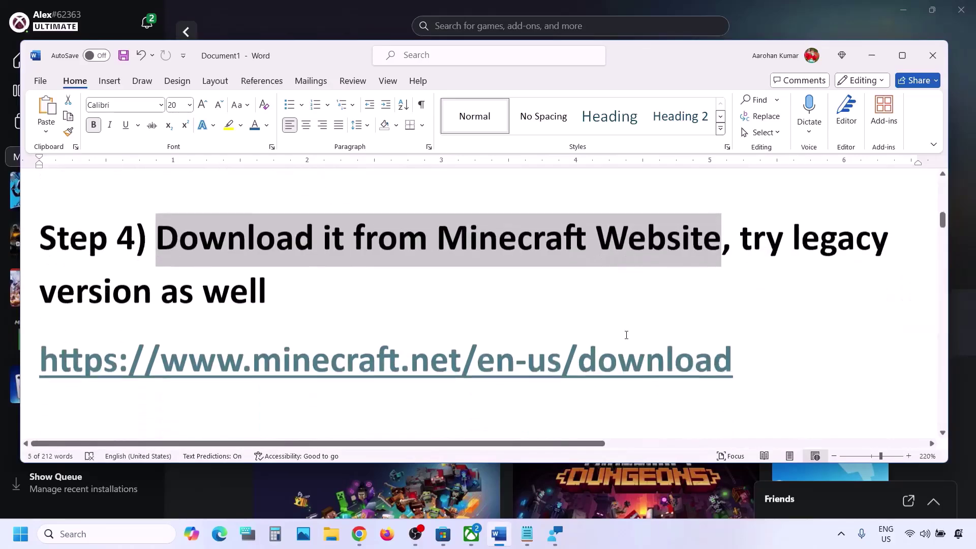
pyautogui.moveTo(761, 283); pyautogui.dragTo(169, 295)
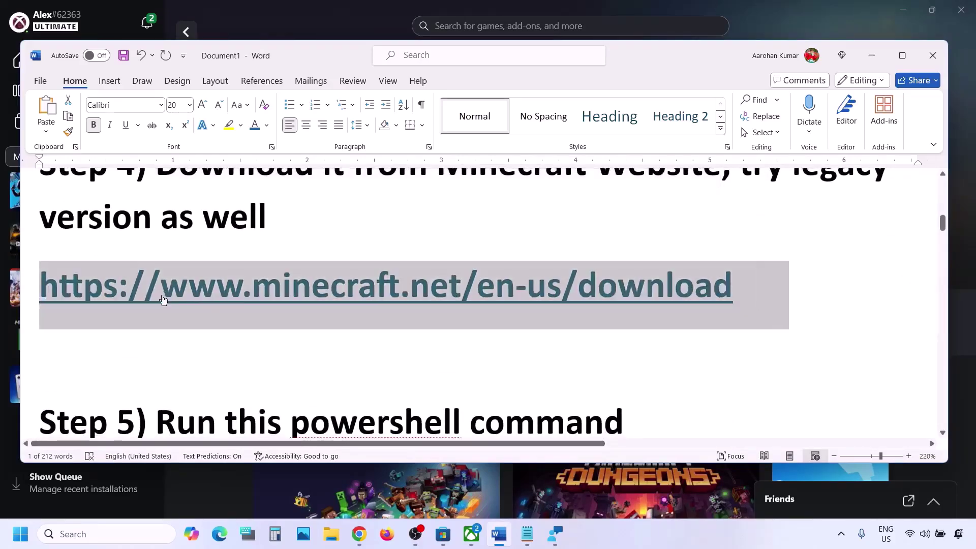
pyautogui.click(359, 533)
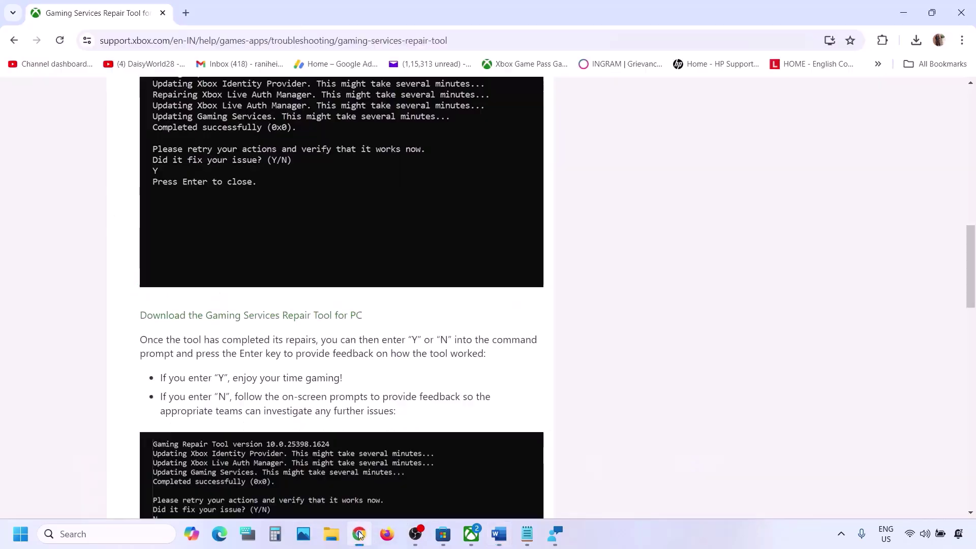
# Load the minecraft.net download page in a new tab and download the Windows legacy launcher
pyautogui.click(187, 13)
pyautogui.write('minecraft.net/en-us/download')
pyautogui.press('Return')
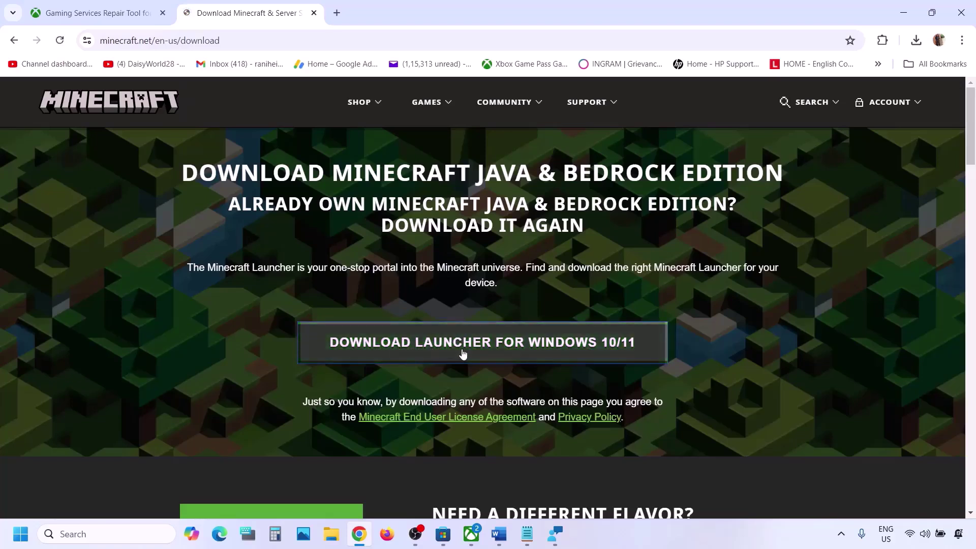
pyautogui.click(478, 347)
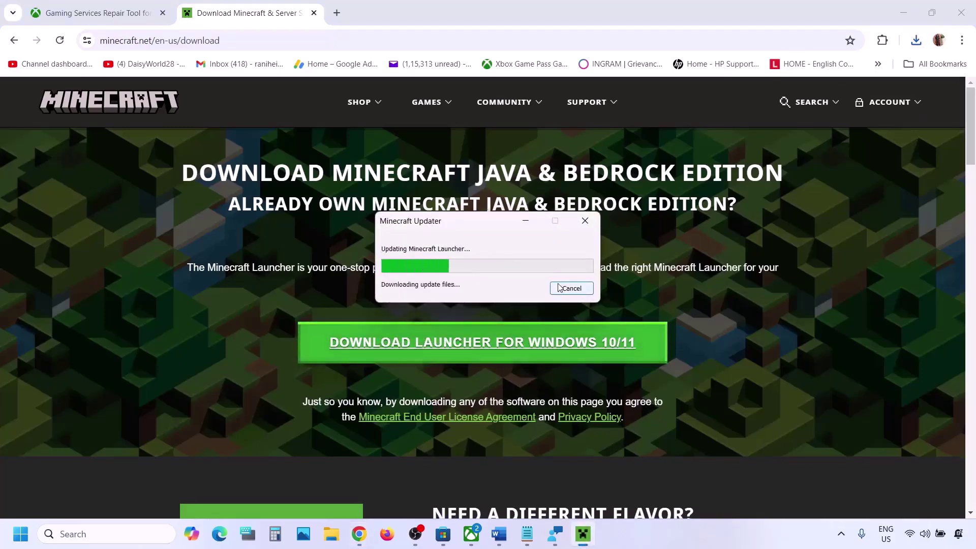
pyautogui.click(559, 288)
pyautogui.scroll(-3, 318, 297)
pyautogui.scroll(-2, 318, 296)
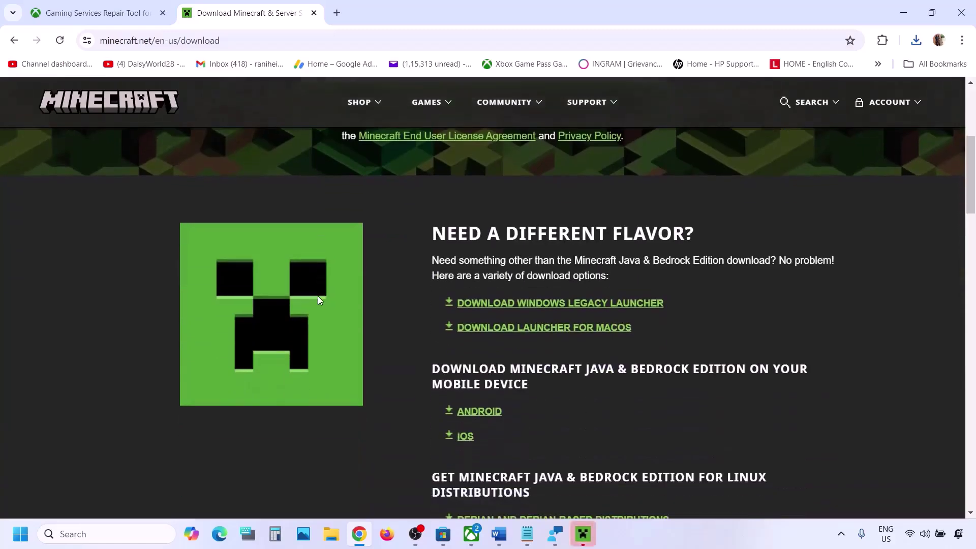
pyautogui.click(592, 304)
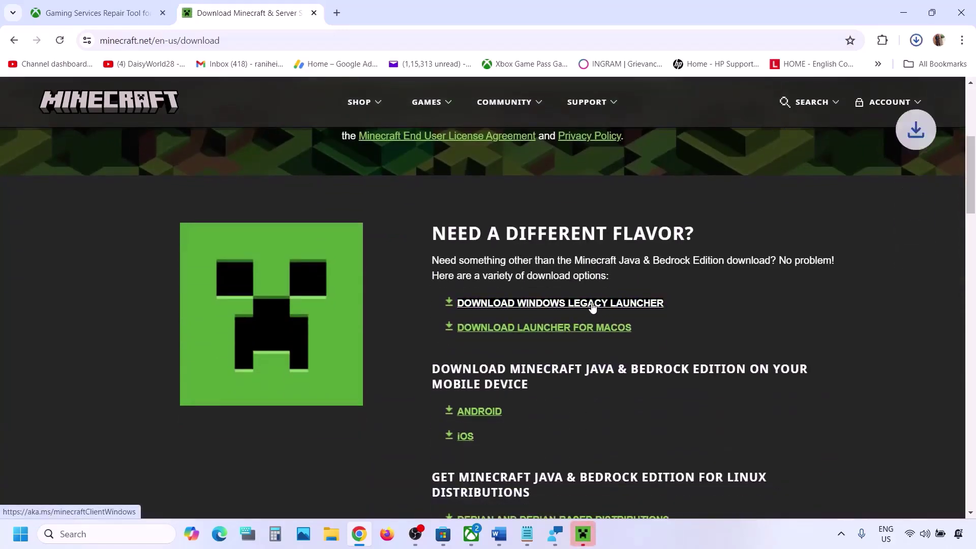
# Run the downloaded Minecraft installer and install it to the default folder
pyautogui.click(914, 44)
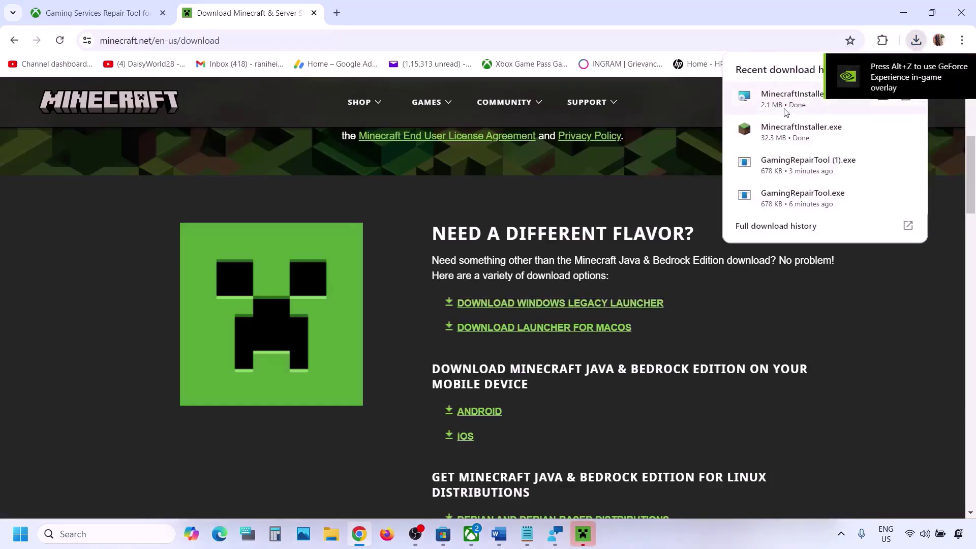
pyautogui.click(714, 163)
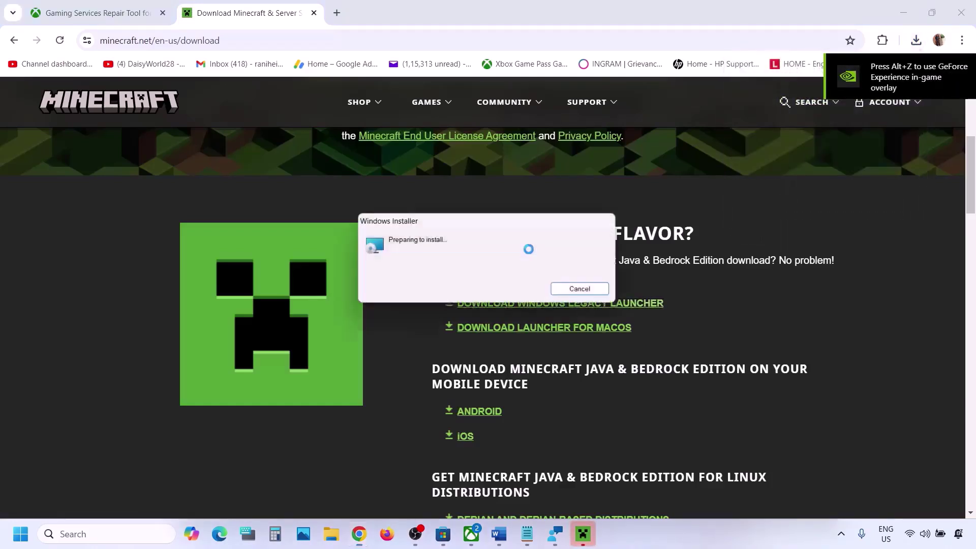
pyautogui.click(551, 366)
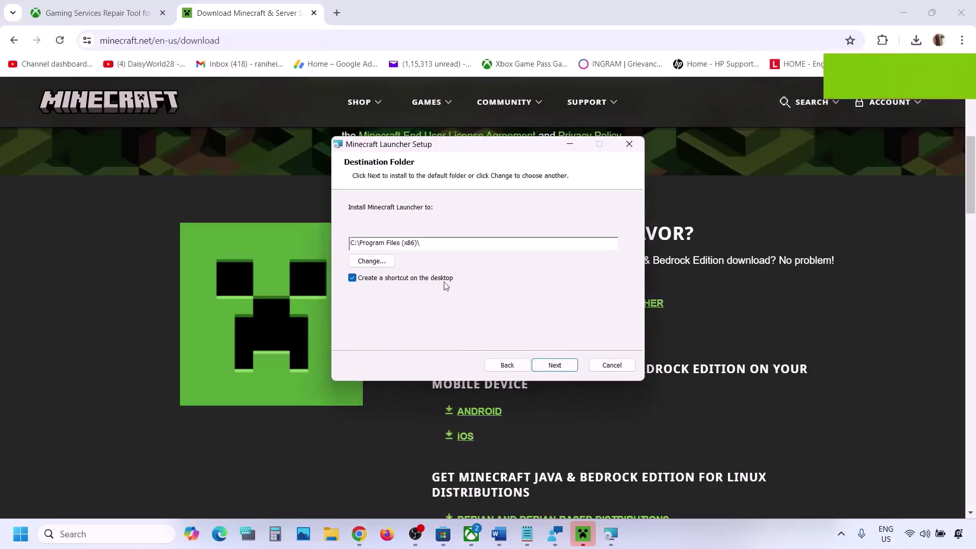
pyautogui.click(554, 365)
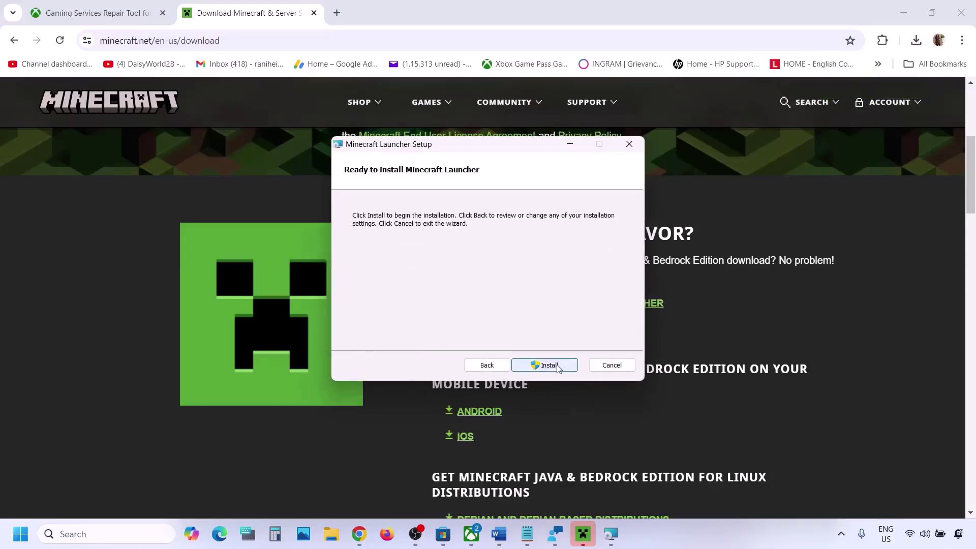
pyautogui.click(548, 365)
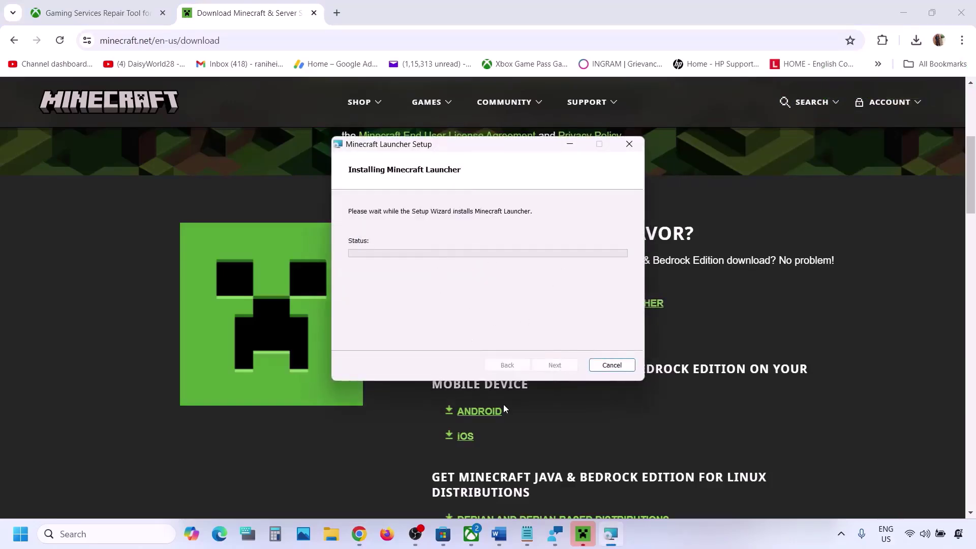
pyautogui.click(500, 536)
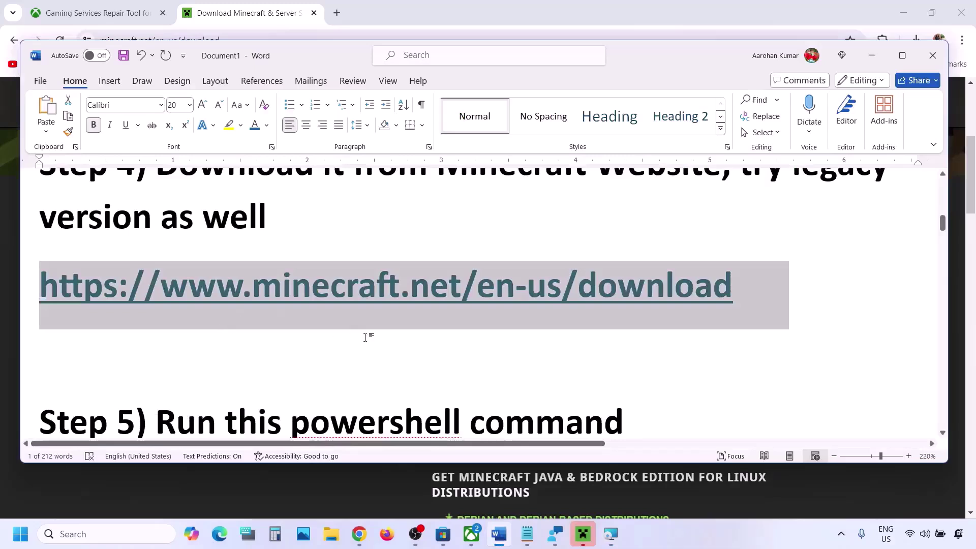
# Copy the Step 5 Add-AppxPackage re-register command from the Word notes
pyautogui.scroll(-4, 365, 337)
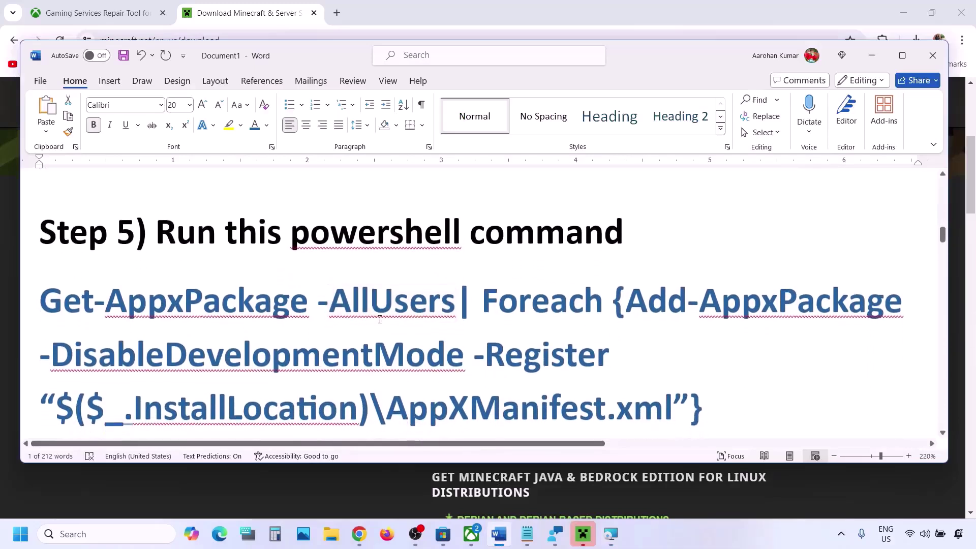
pyautogui.scroll(-1, 380, 319)
pyautogui.moveTo(713, 381); pyautogui.dragTo(44, 284)
pyautogui.tripleClick(45, 284)
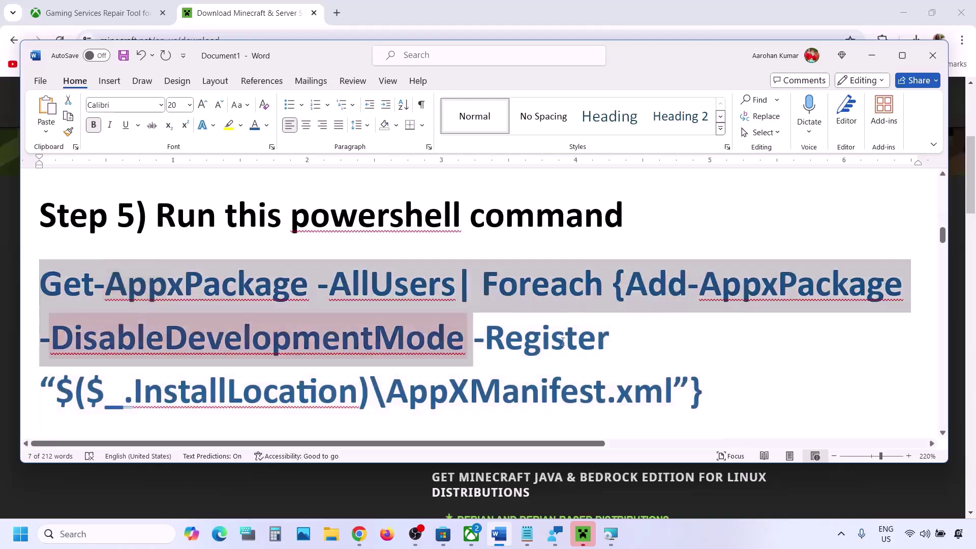
pyautogui.rightClick(514, 363)
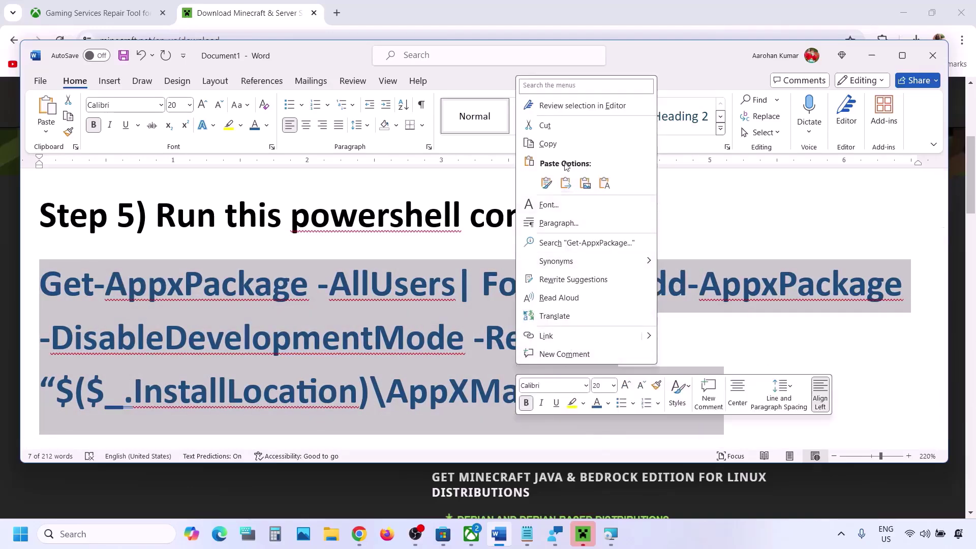
pyautogui.click(547, 144)
# Run the command in an administrator Windows PowerShell window, then return to Word
pyautogui.click(112, 542)
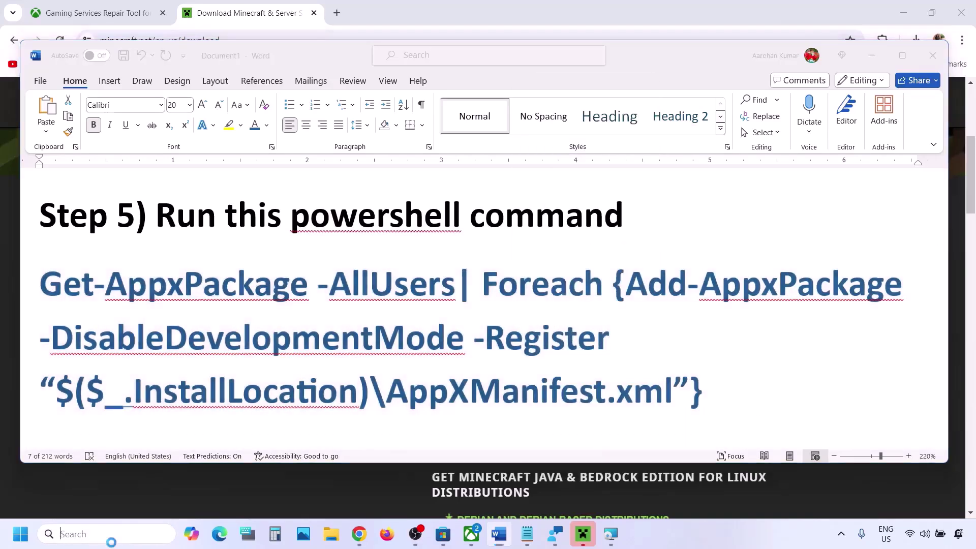
pyautogui.write('powershell')
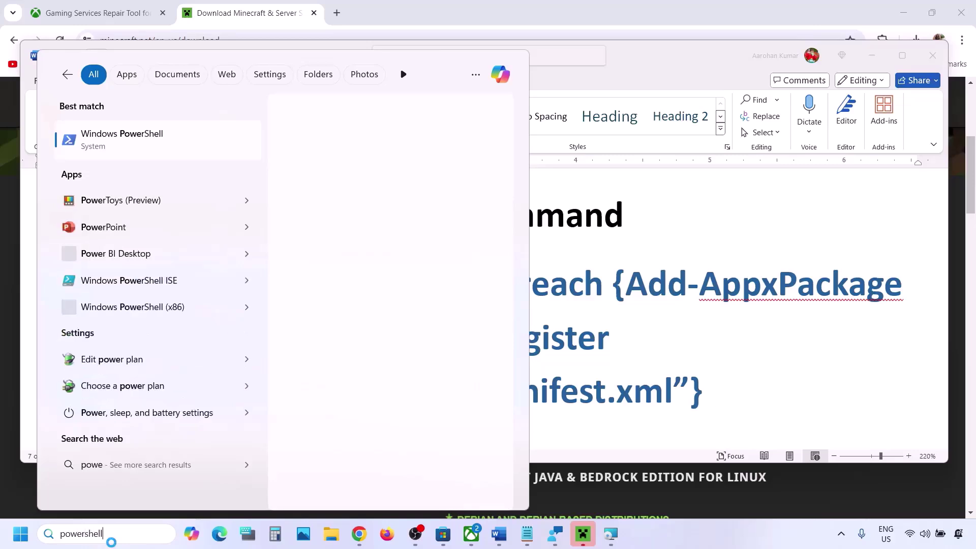
pyautogui.rightClick(122, 149)
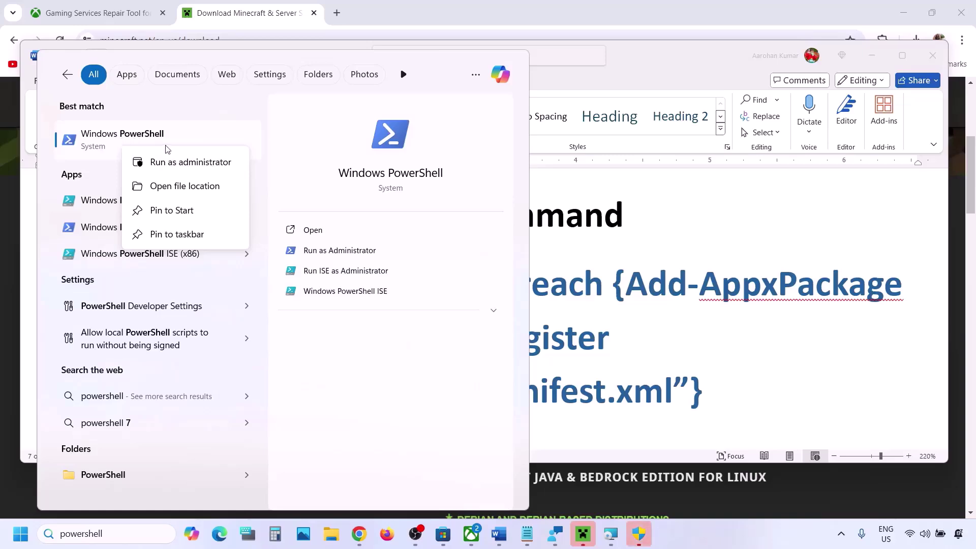
pyautogui.click(193, 164)
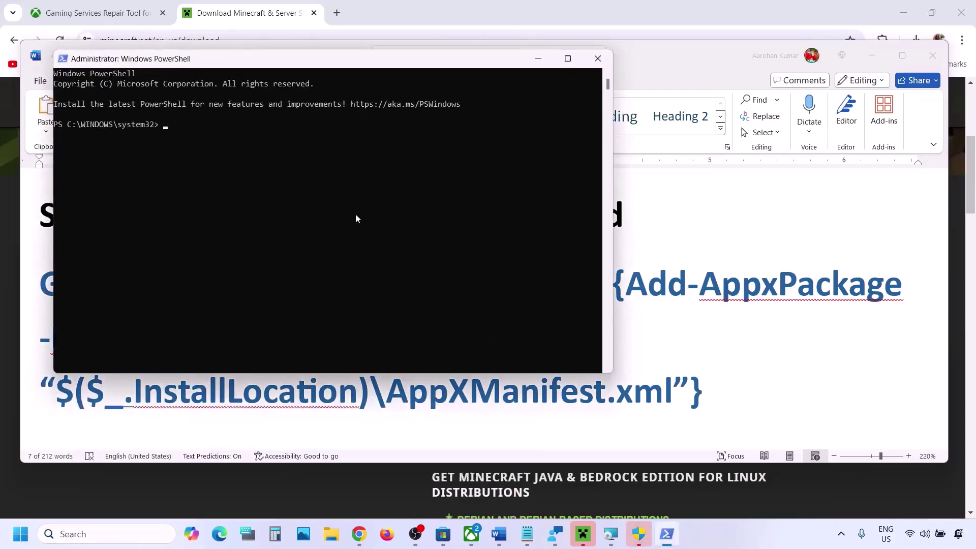
pyautogui.rightClick(355, 218)
pyautogui.press('Return')
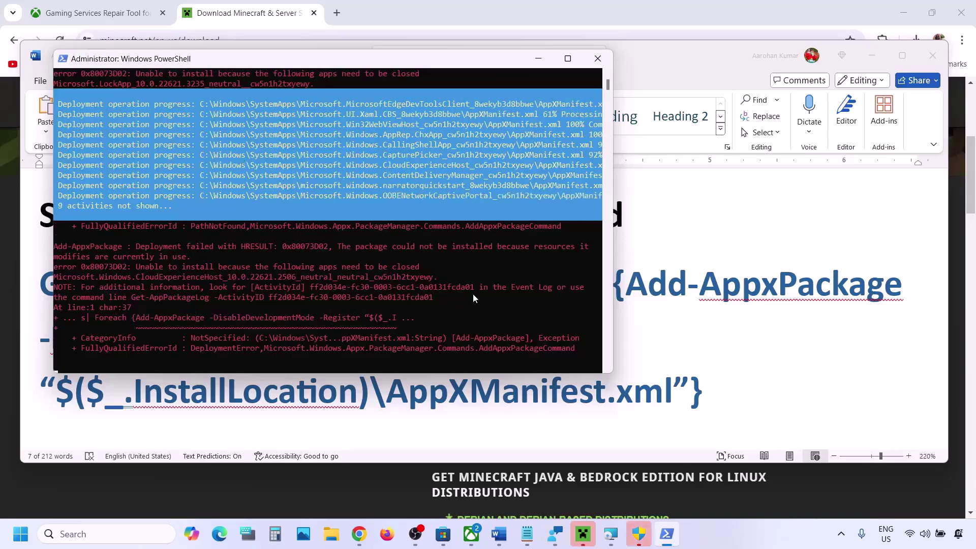
pyautogui.hotkey('alt', 'Tab')
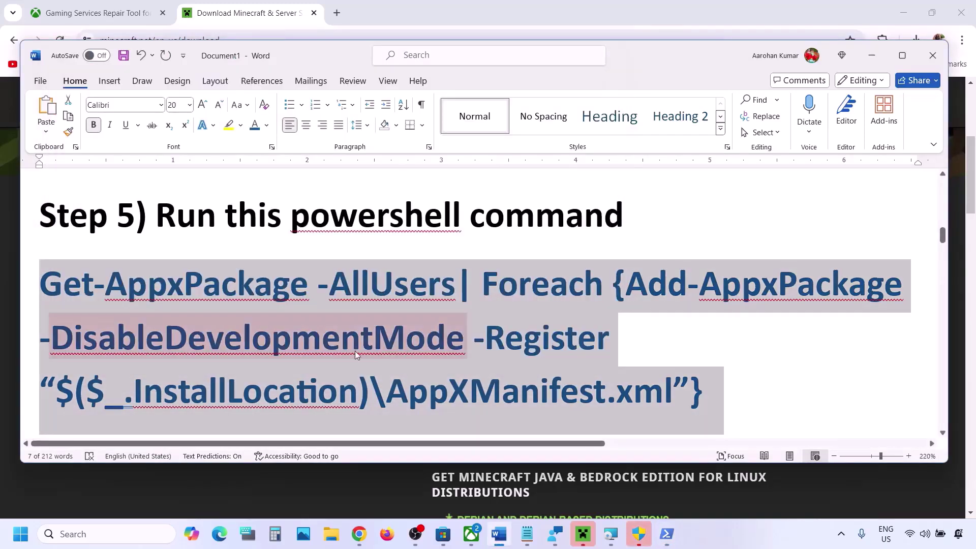
# Review the Step 6 cache path to the Packages folder in the Word notes
pyautogui.click(20, 534)
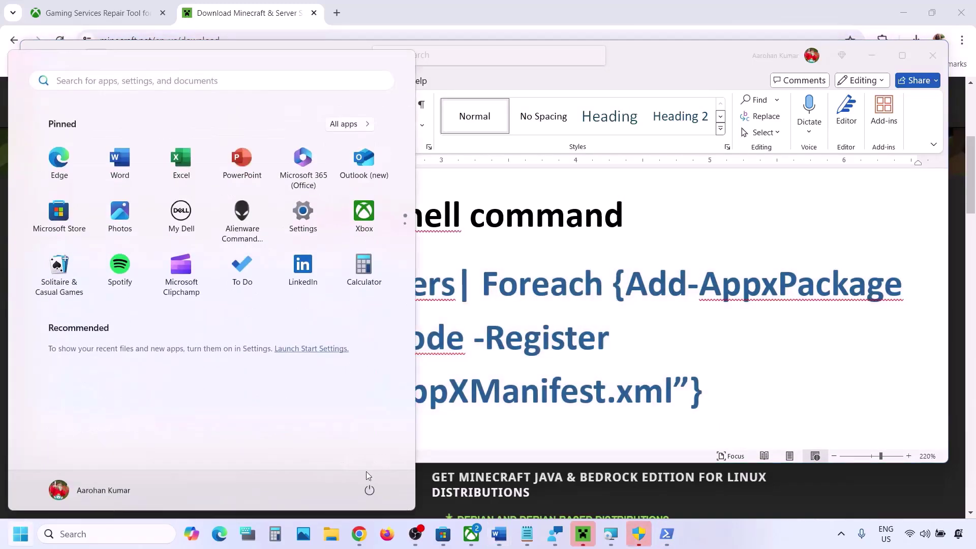
pyautogui.click(370, 497)
pyautogui.click(551, 346)
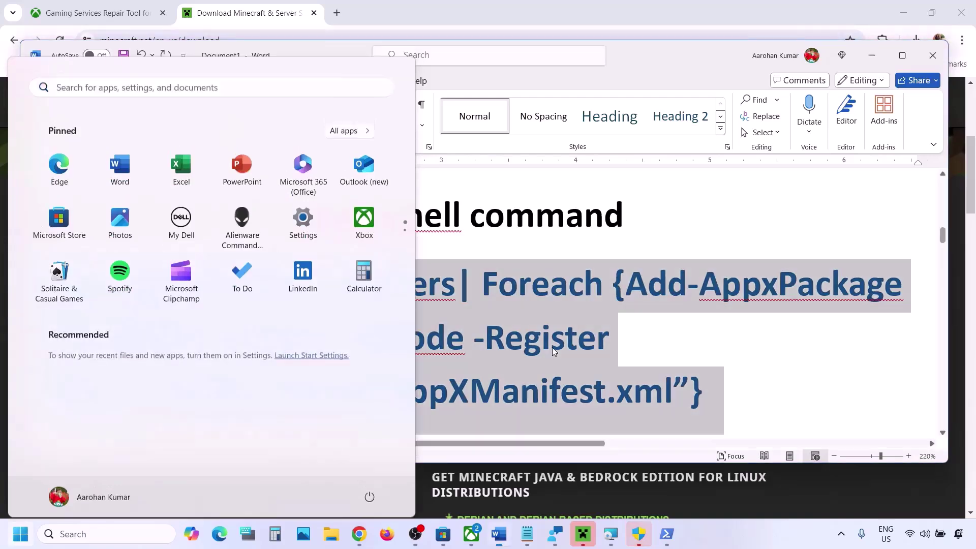
pyautogui.scroll(-5, 552, 346)
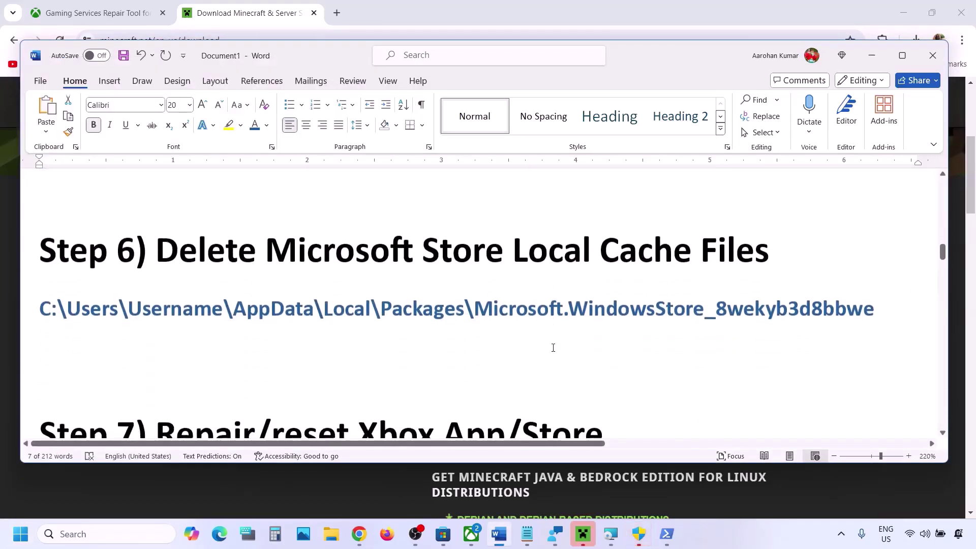
pyautogui.scroll(1, 553, 346)
pyautogui.doubleClick(644, 279)
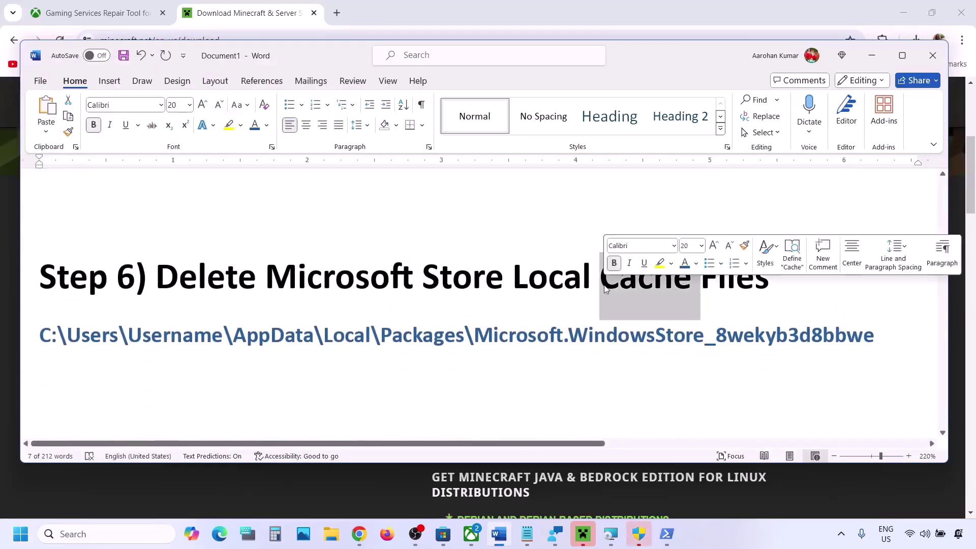
pyautogui.doubleClick(427, 336)
# In File Explorer, go to OS (C:) > Users and open the user's profile folder
pyautogui.click(331, 537)
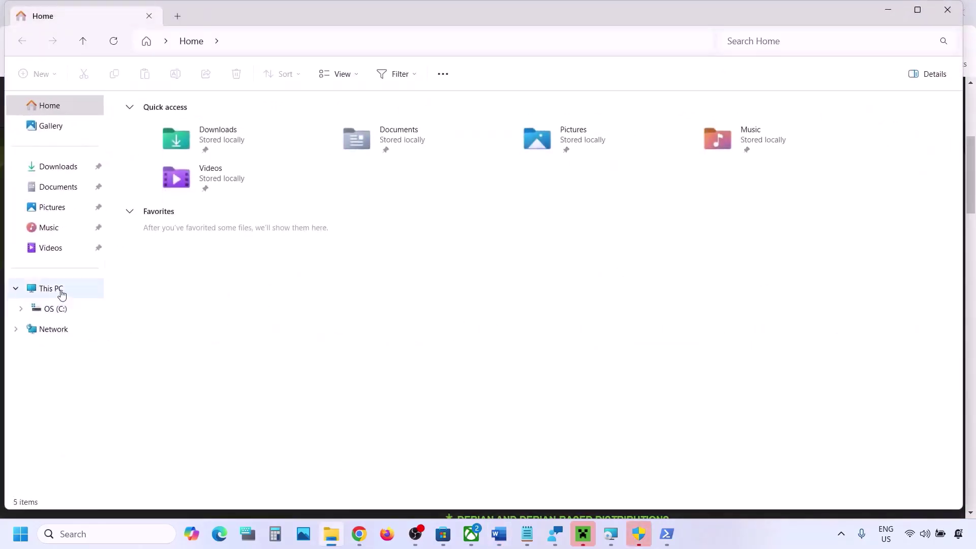
pyautogui.click(58, 291)
pyautogui.doubleClick(198, 142)
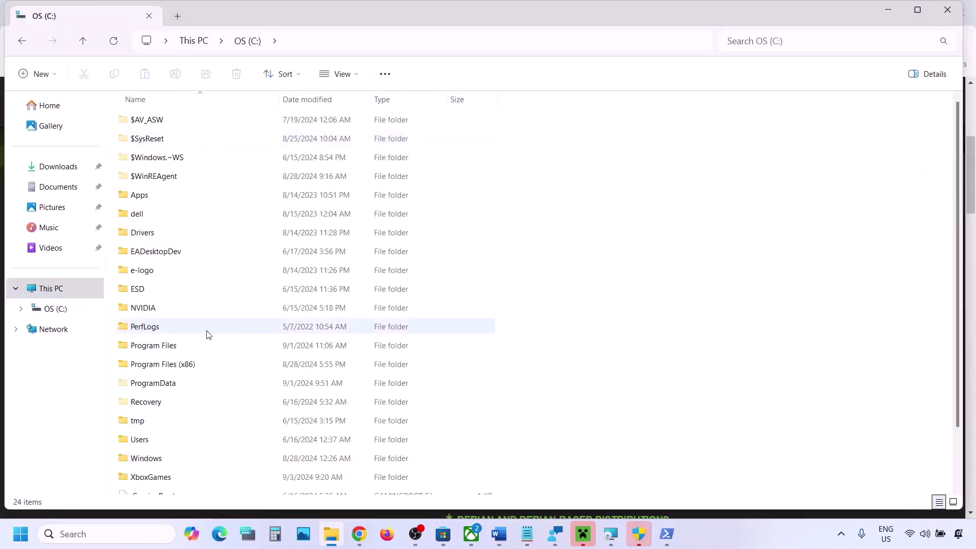
pyautogui.scroll(-1, 198, 339)
pyautogui.doubleClick(144, 374)
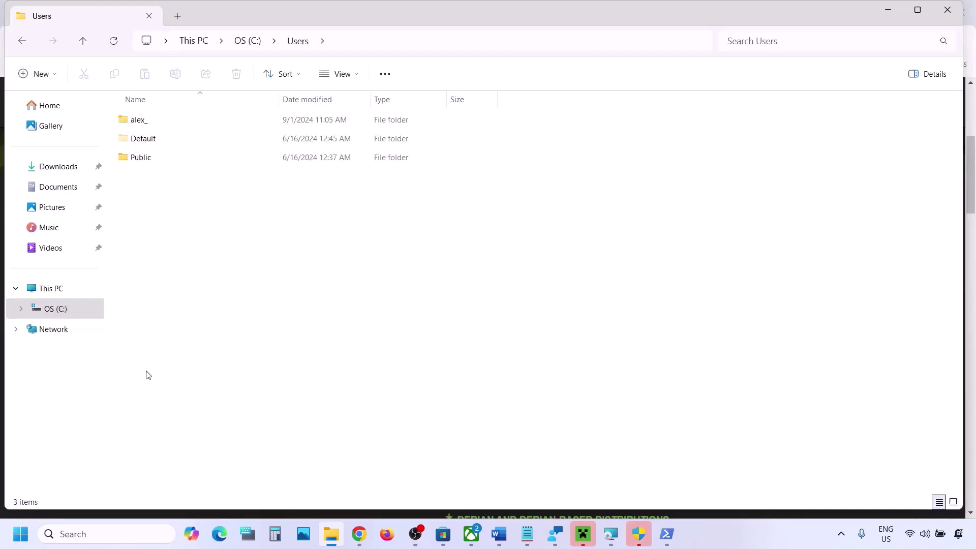
pyautogui.click(150, 126)
pyautogui.doubleClick(183, 122)
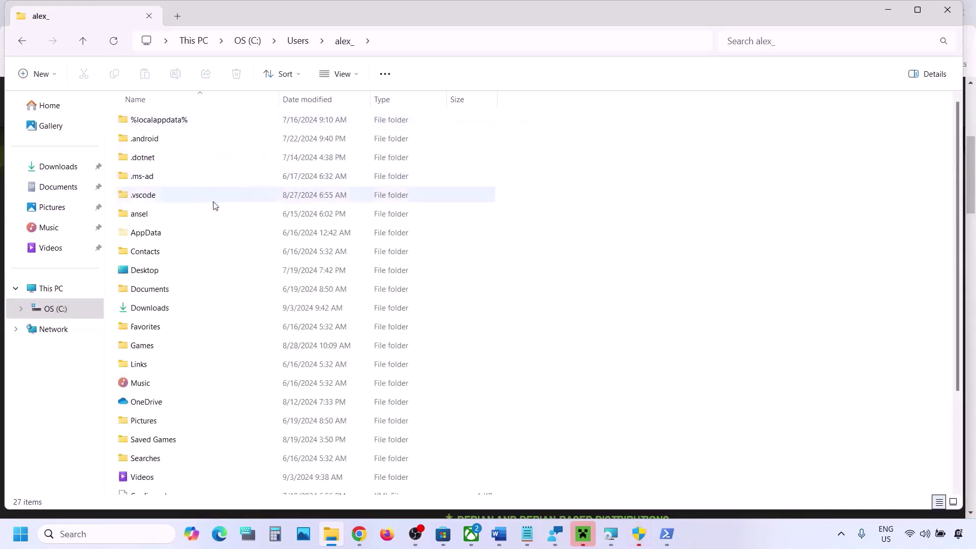
# Open the AppData folder and then its Local folder
pyautogui.click(152, 238)
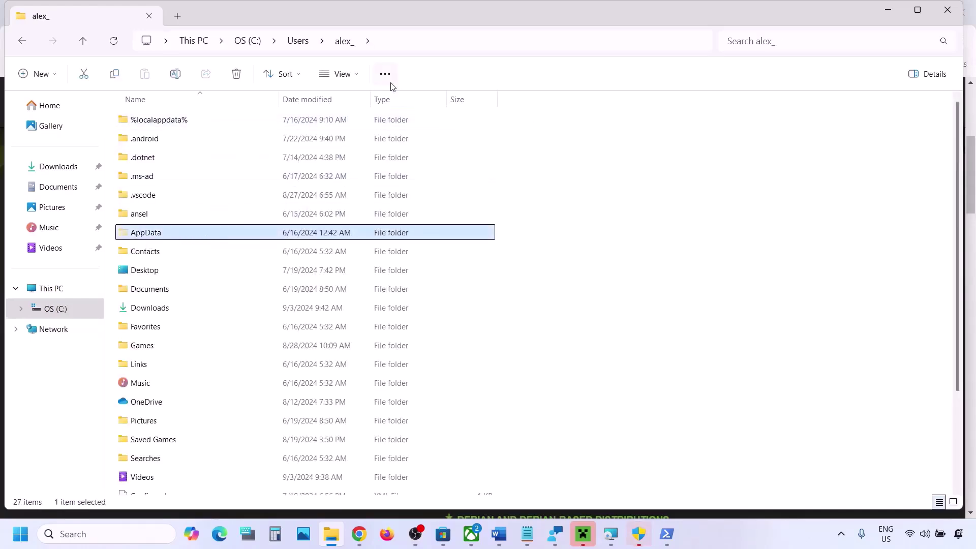
pyautogui.click(356, 76)
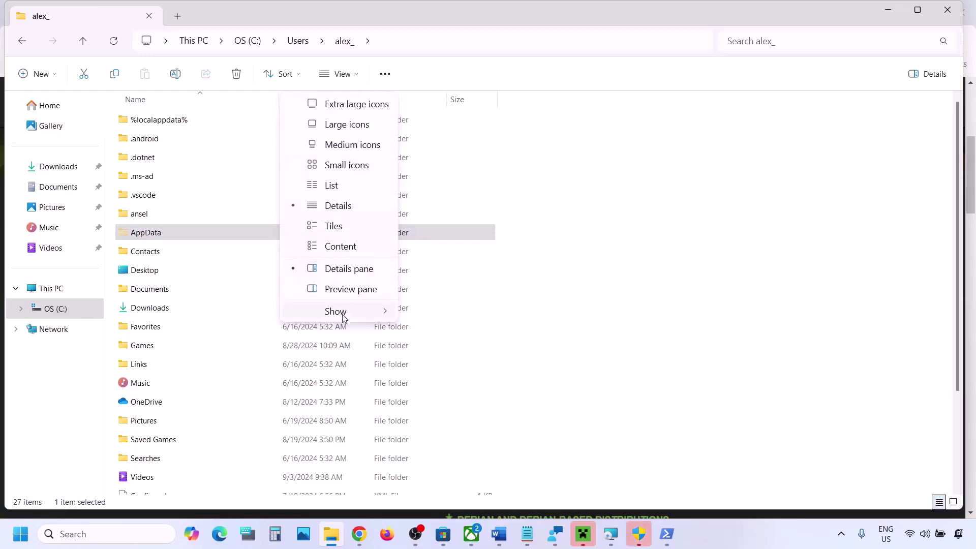
pyautogui.moveTo(345, 318)
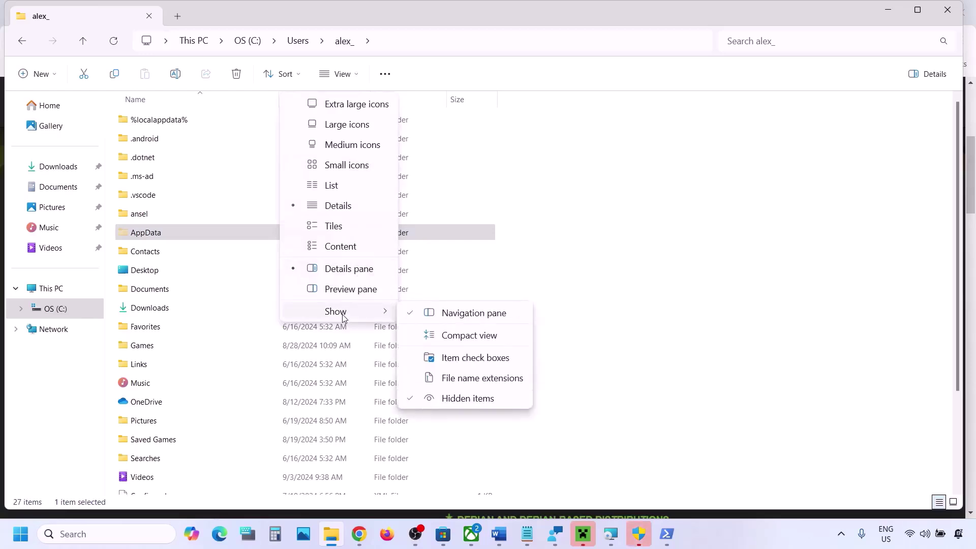
pyautogui.click(182, 237)
pyautogui.doubleClick(181, 235)
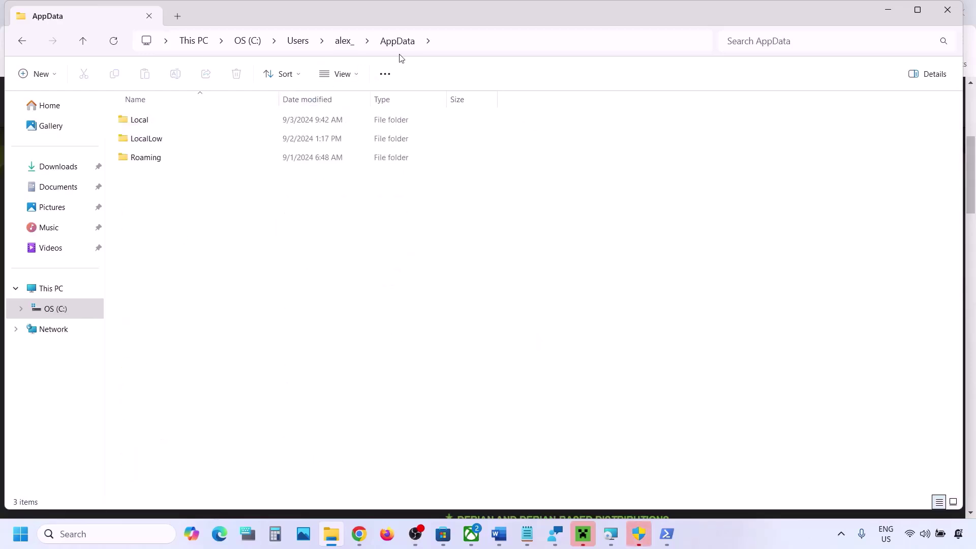
pyautogui.doubleClick(166, 122)
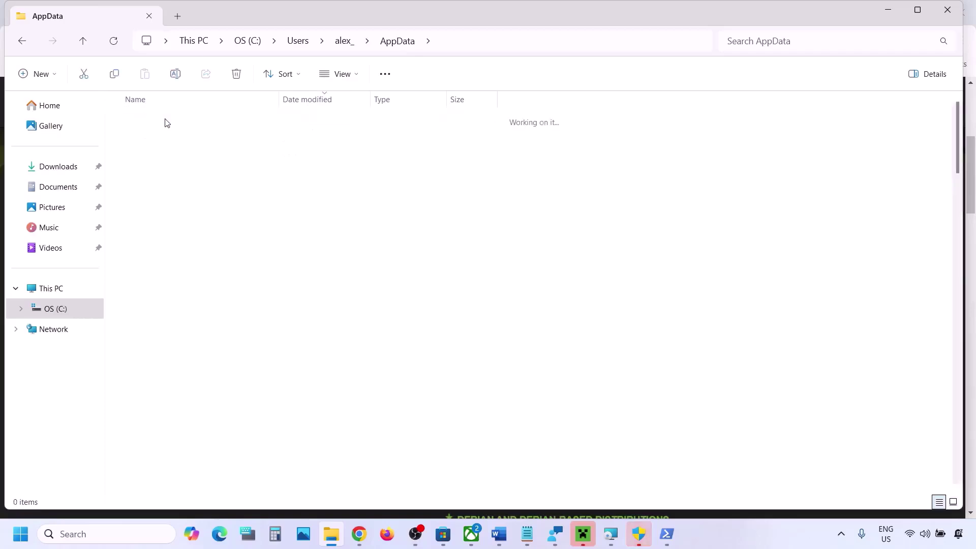
# Compare the Local folder with the Microsoft.WindowsStore_8wekyb3d8bbwe path in the notes
pyautogui.hotkey('alt', 'Tab')
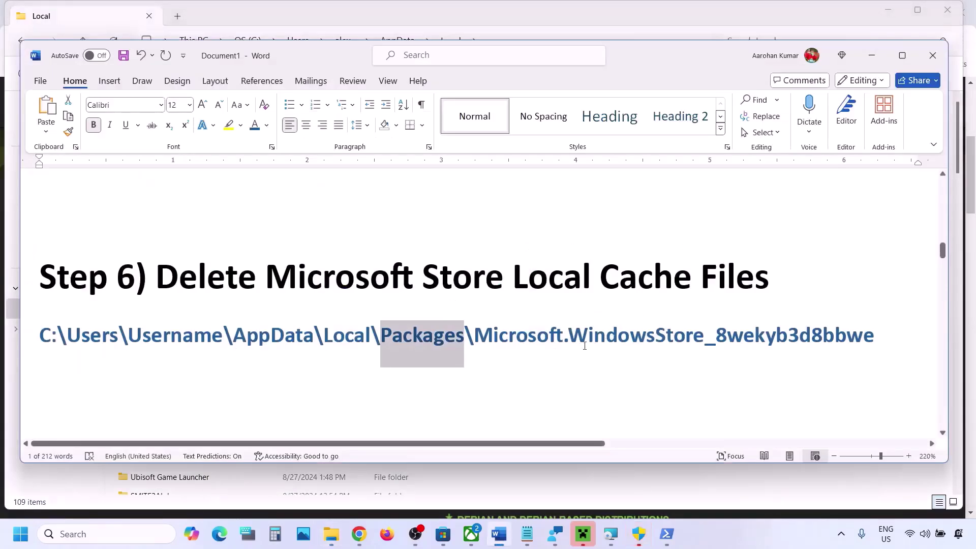
pyautogui.moveTo(474, 337); pyautogui.dragTo(863, 332)
pyautogui.hotkey('alt', 'Tab')
pyautogui.scroll(-12, 316, 293)
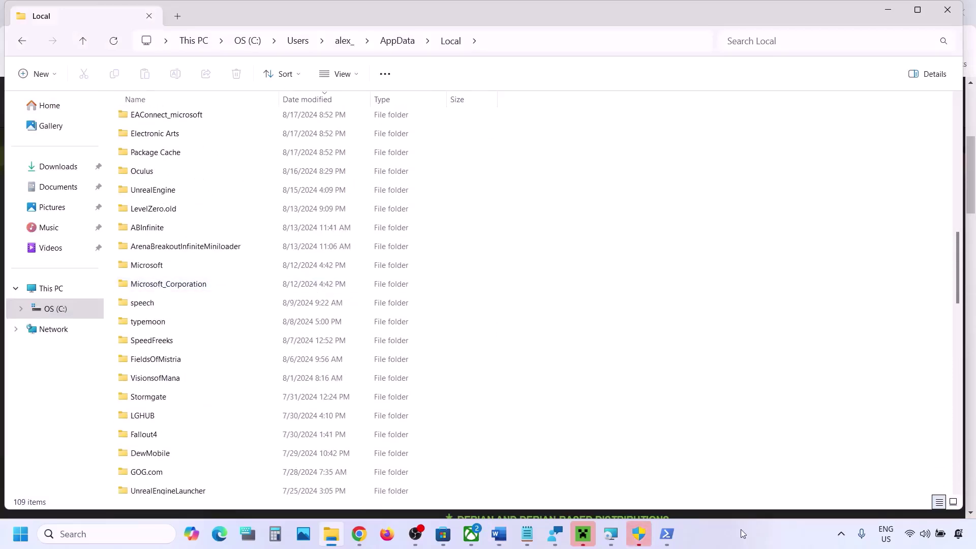
pyautogui.scroll(12, 323, 366)
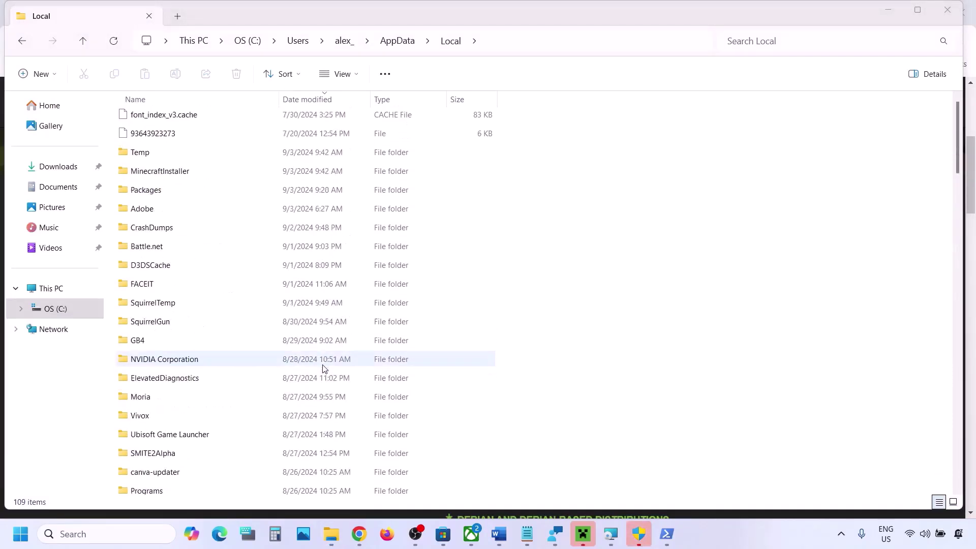
# Find and select the Packages folder in the Local folder list
pyautogui.click(445, 43)
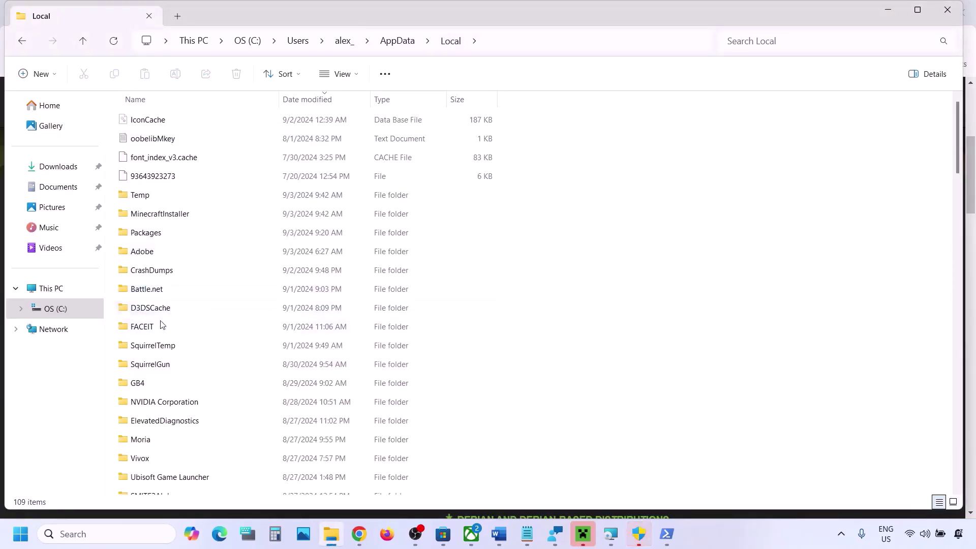
pyautogui.click(161, 347)
pyautogui.press('p')
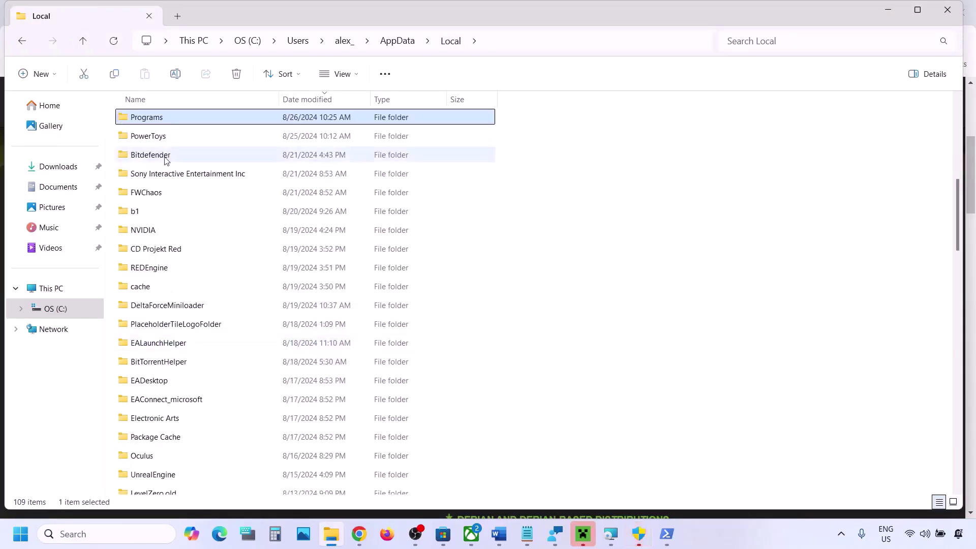
pyautogui.scroll(3, 169, 155)
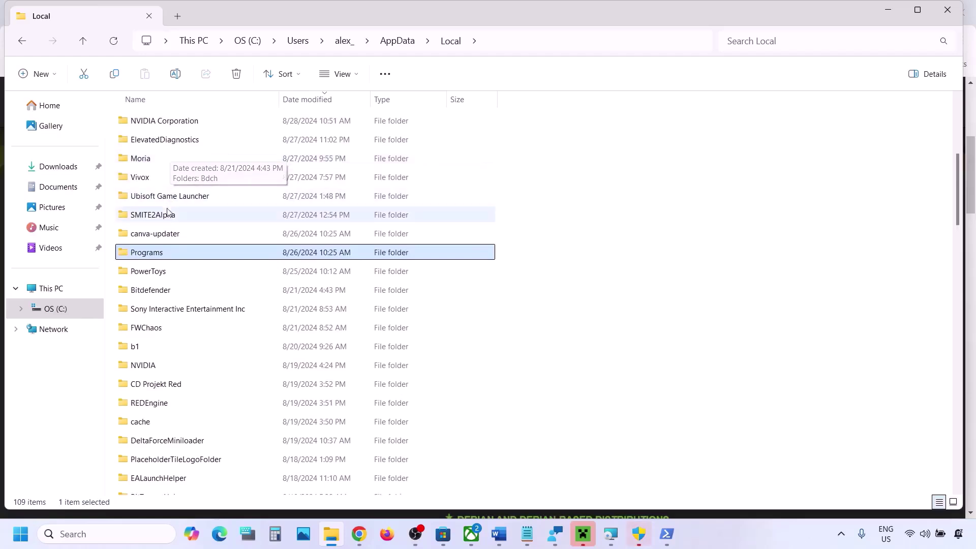
pyautogui.click(159, 254)
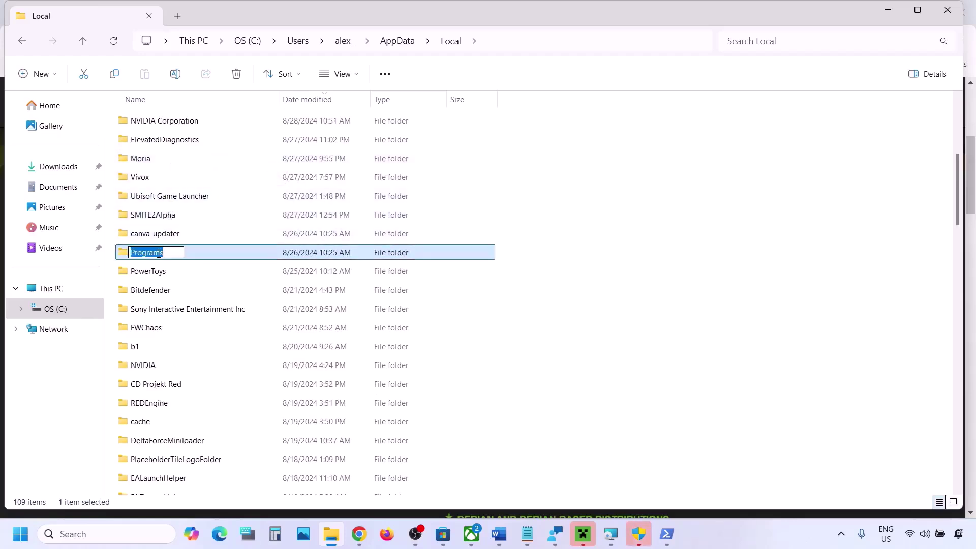
pyautogui.press('Escape')
pyautogui.write('pa')
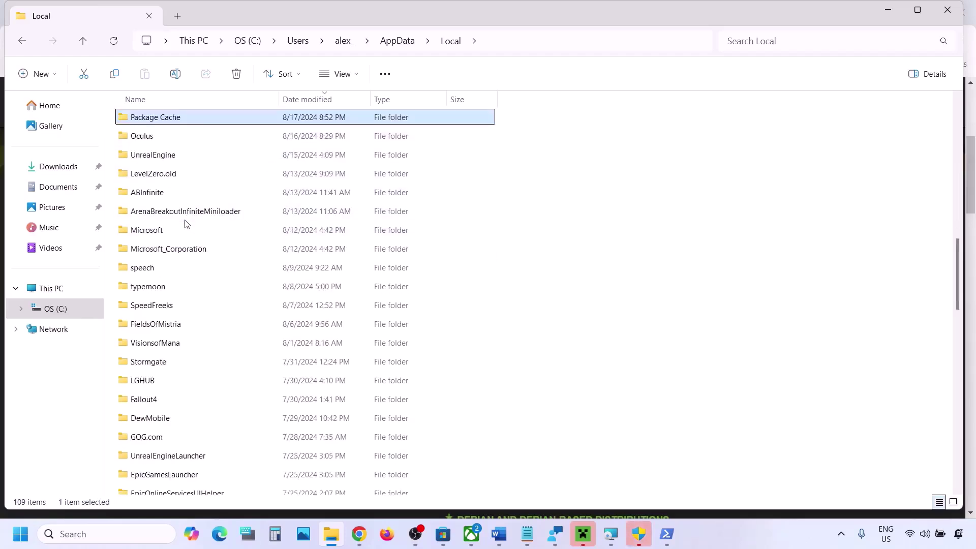
pyautogui.scroll(7, 187, 163)
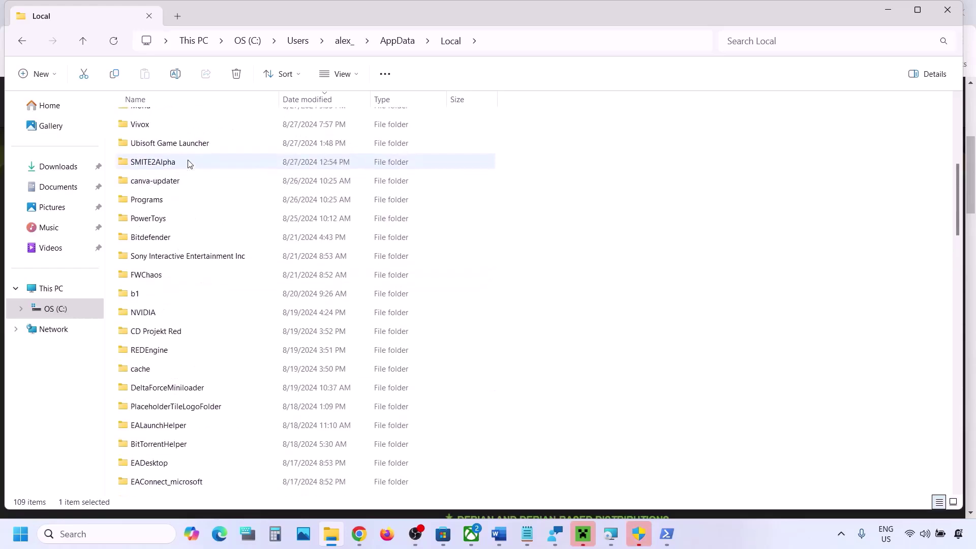
pyautogui.scroll(3, 188, 163)
pyautogui.scroll(3, 178, 257)
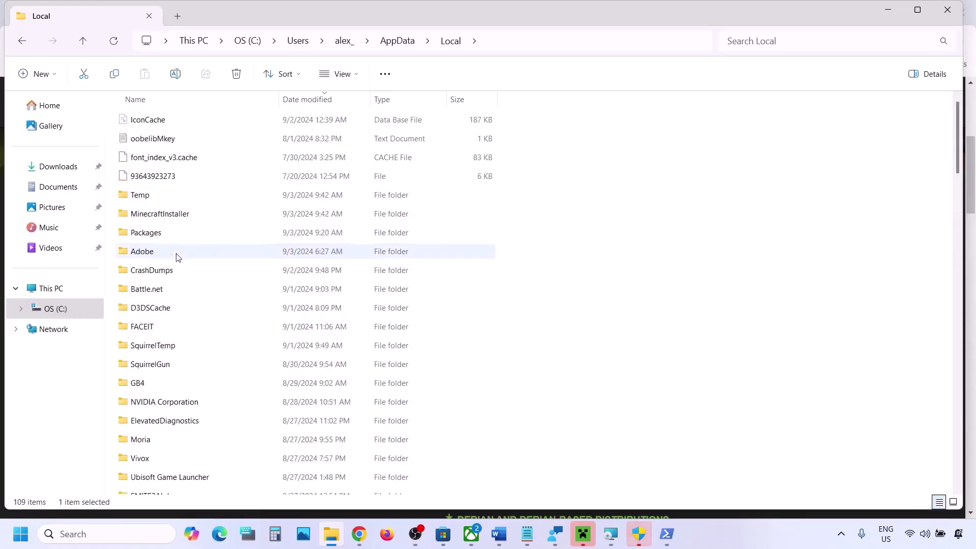
pyautogui.click(211, 232)
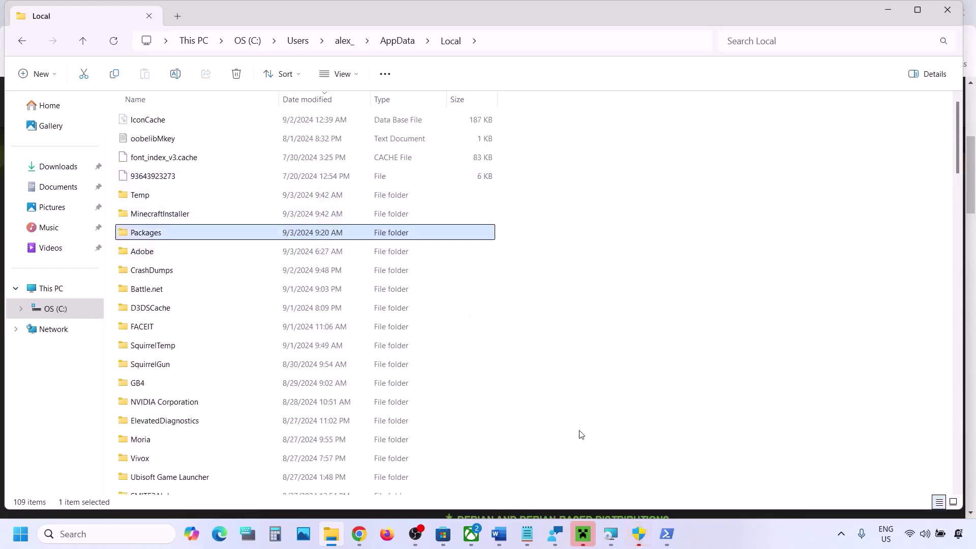
# Open Packages and then the Microsoft.WindowsStore_8wekyb3d8bbwe folder
pyautogui.click(501, 48)
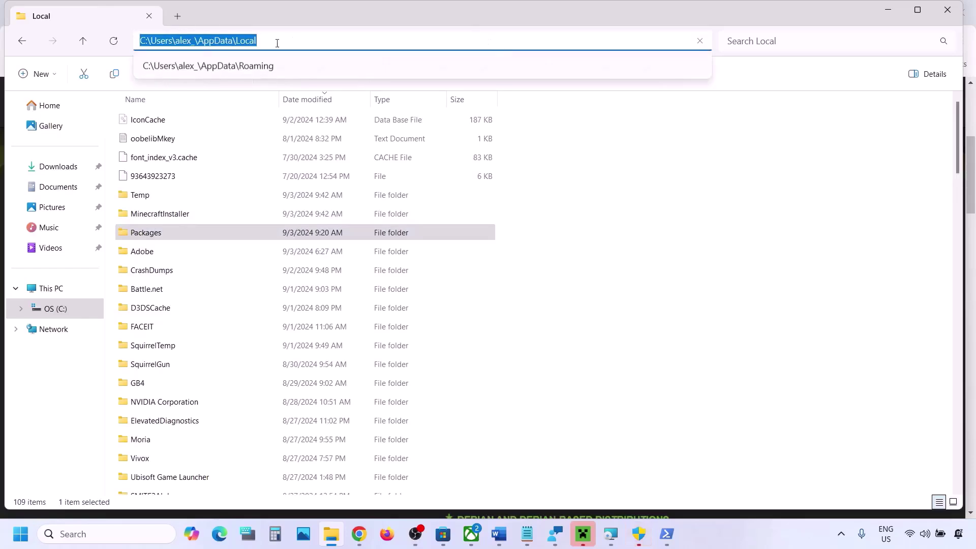
pyautogui.doubleClick(176, 237)
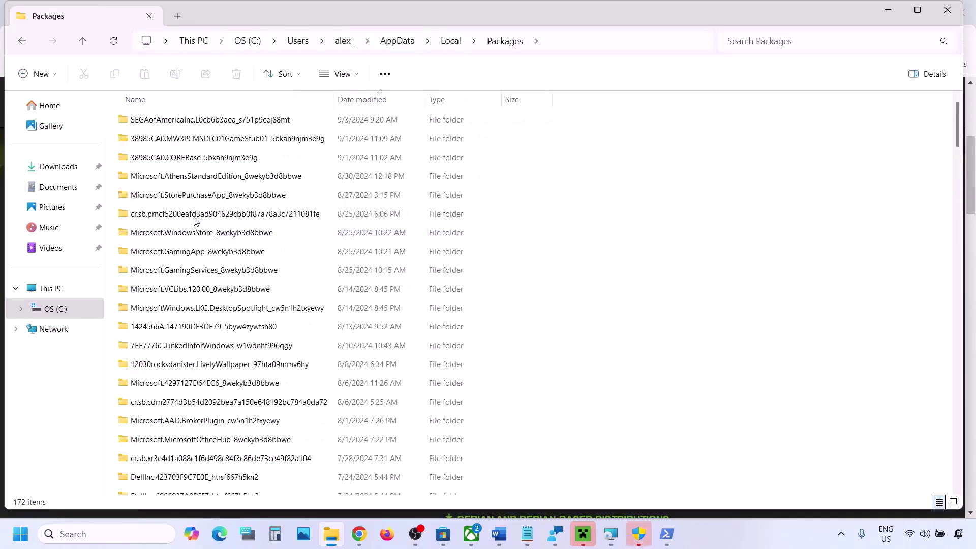
pyautogui.scroll(-4, 249, 296)
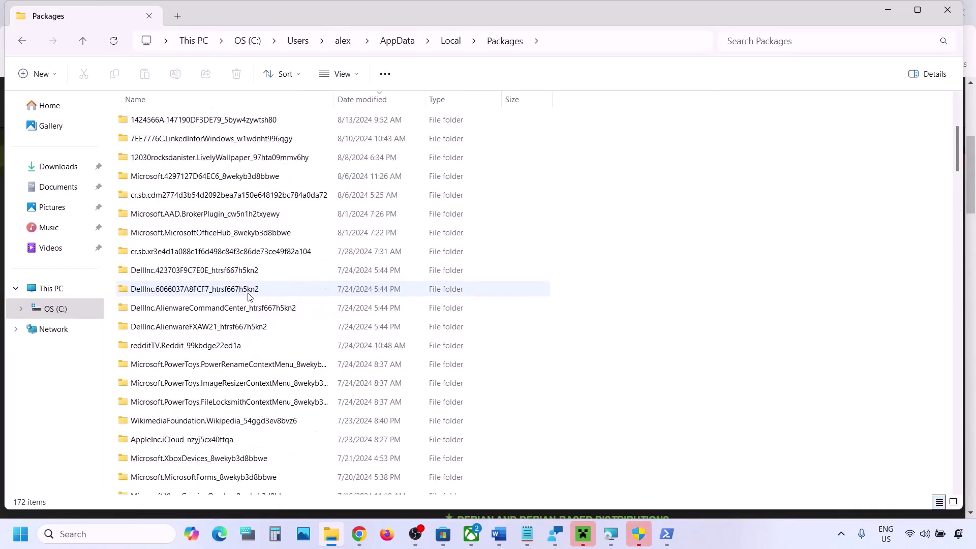
pyautogui.scroll(-2, 309, 419)
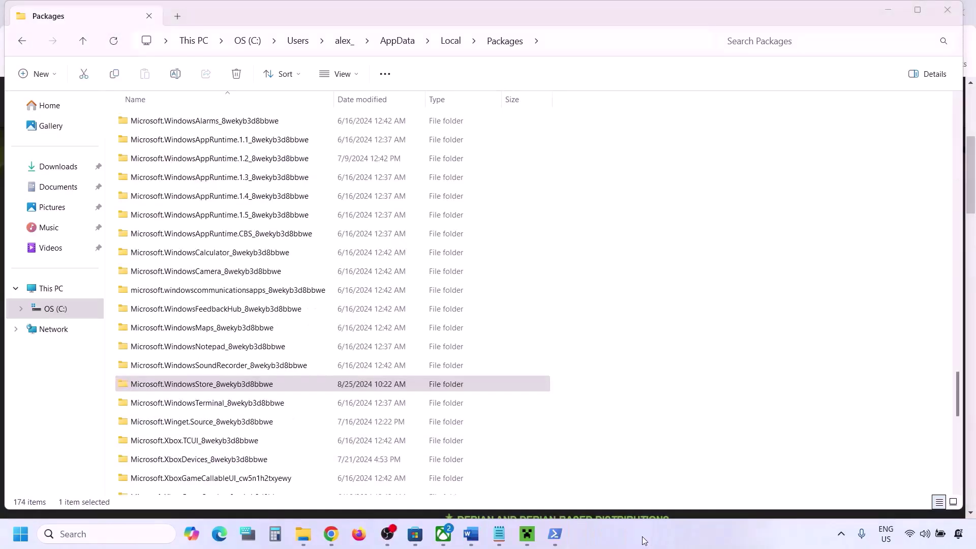
pyautogui.click(192, 389)
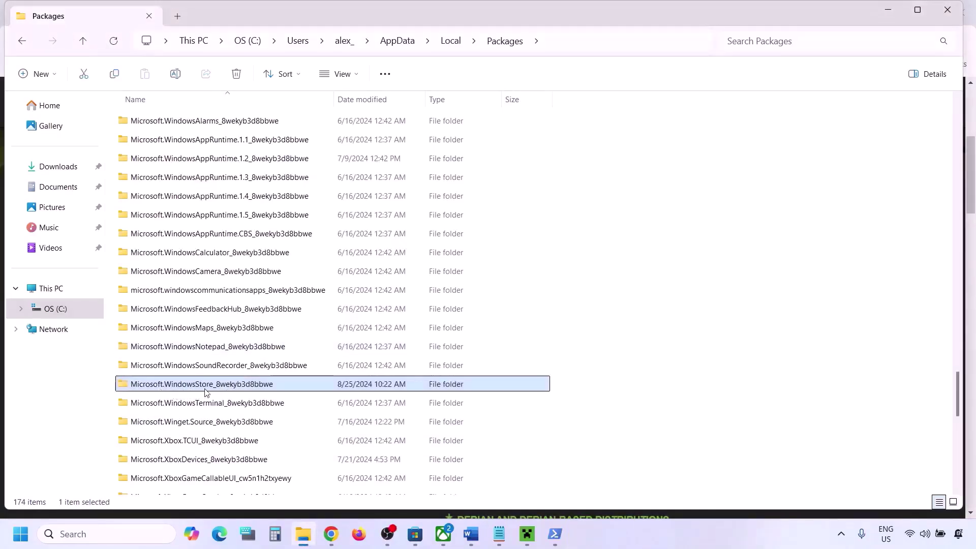
pyautogui.doubleClick(256, 385)
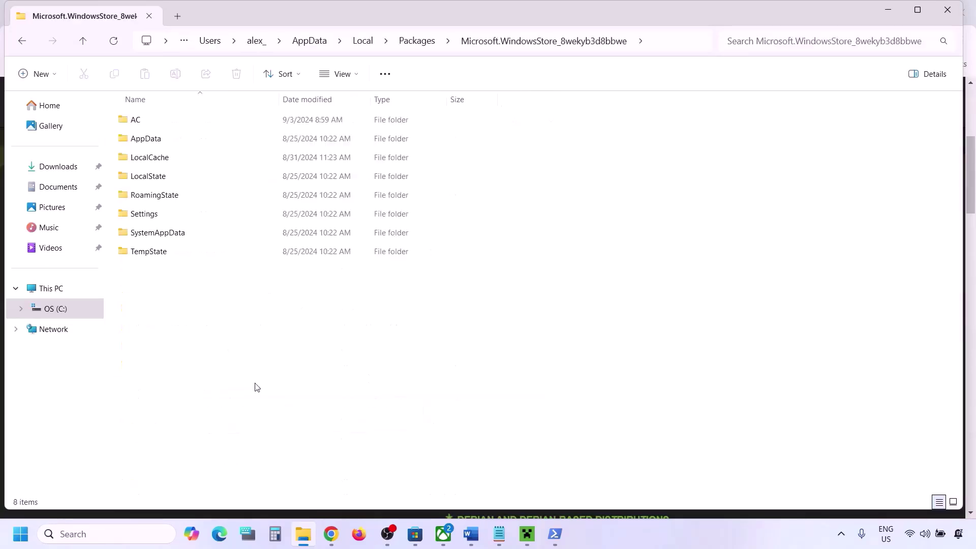
# Delete the LocalCache folder and return to the Word notes
pyautogui.click(146, 158)
pyautogui.rightClick(170, 159)
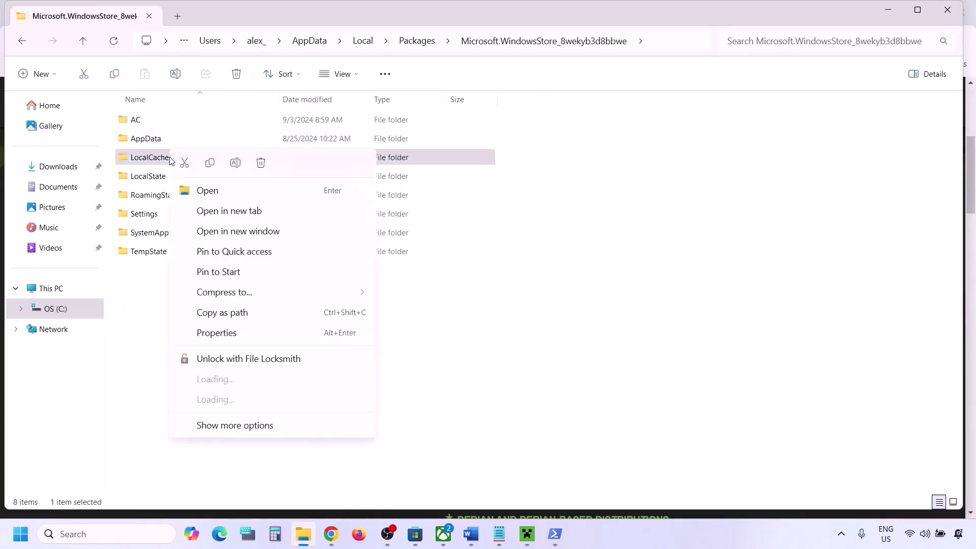
pyautogui.click(260, 163)
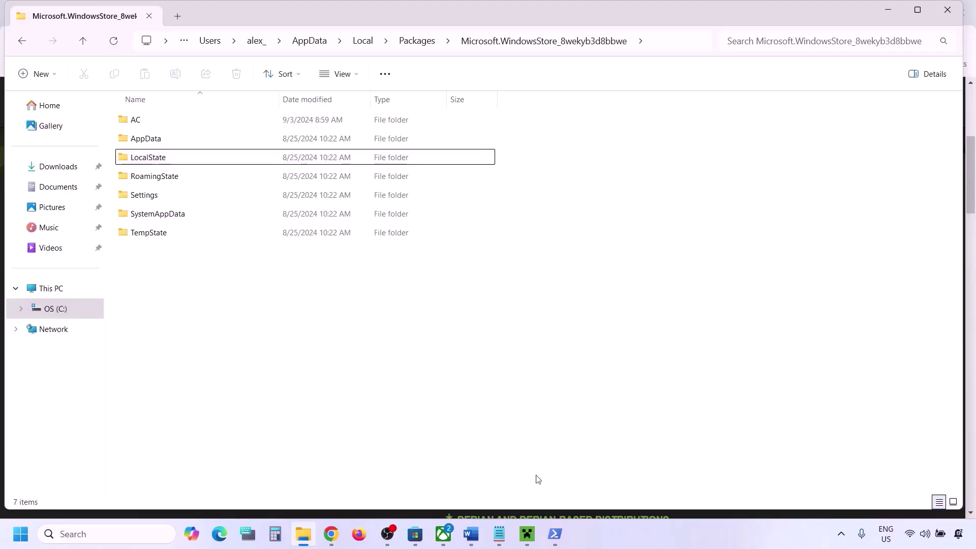
pyautogui.click(471, 534)
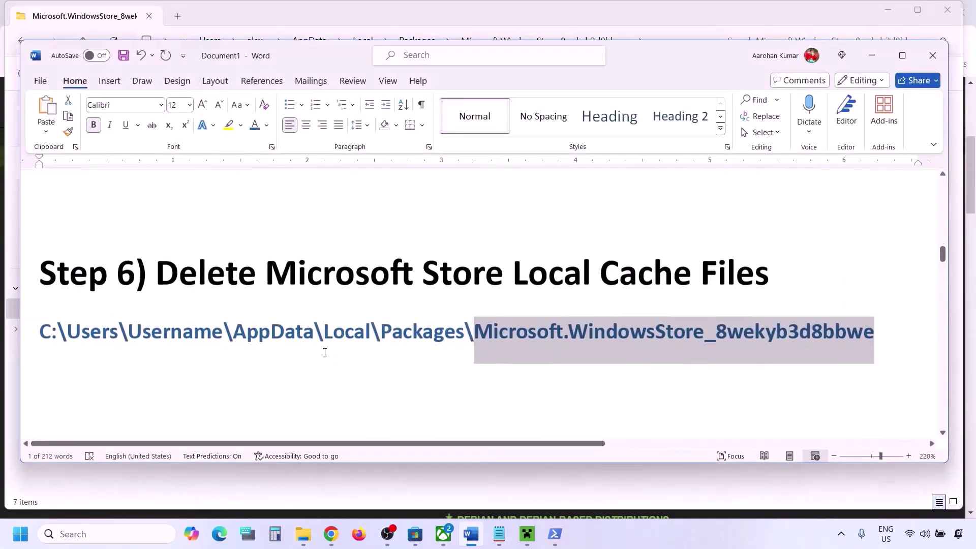
# Open the Microsoft Store app settings page from Windows search
pyautogui.scroll(-3, 326, 351)
pyautogui.moveTo(211, 308); pyautogui.dragTo(588, 315)
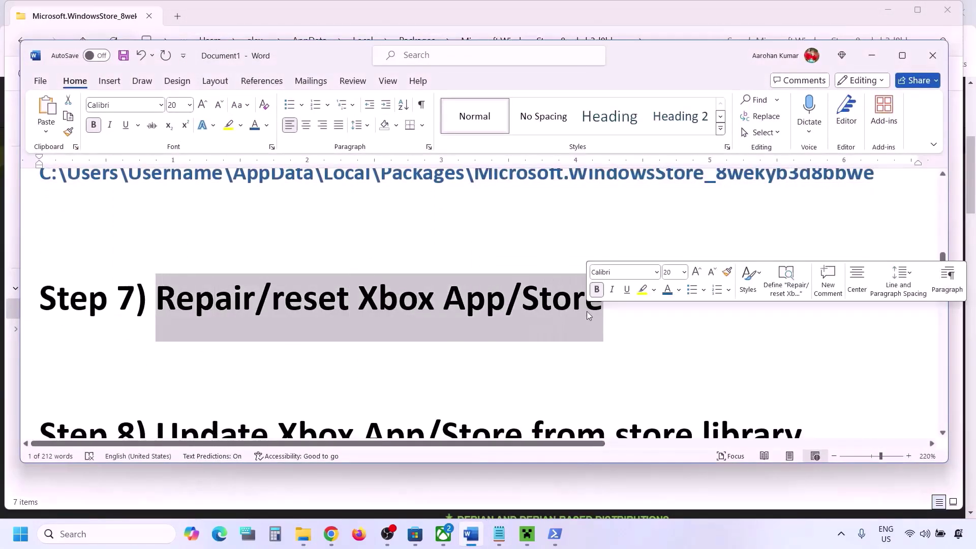
pyautogui.click(117, 539)
pyautogui.write('xtore')
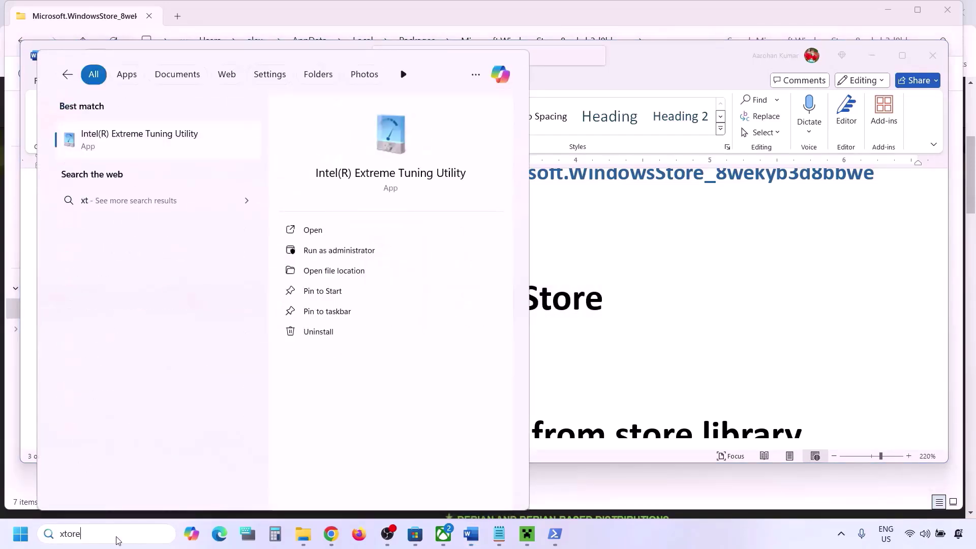
pyautogui.write('r')
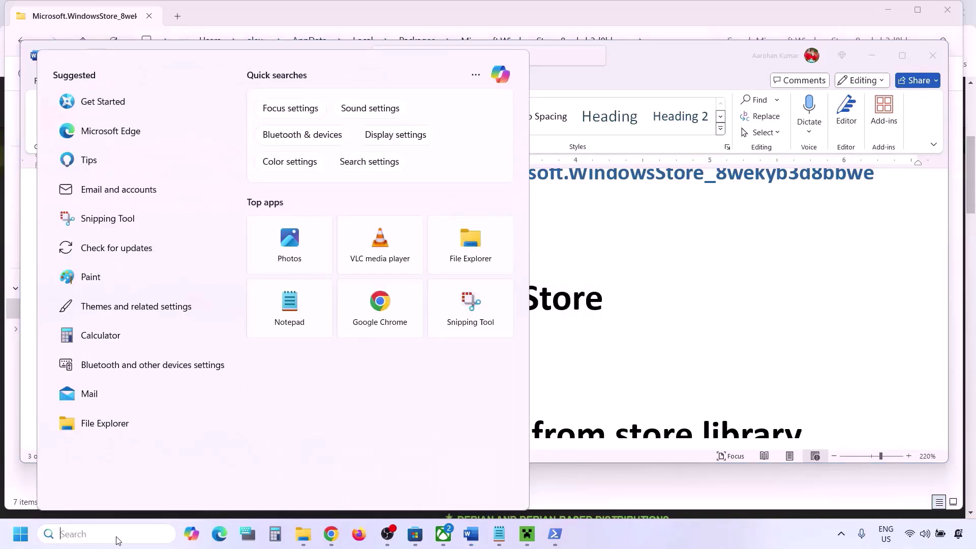
pyautogui.write('store')
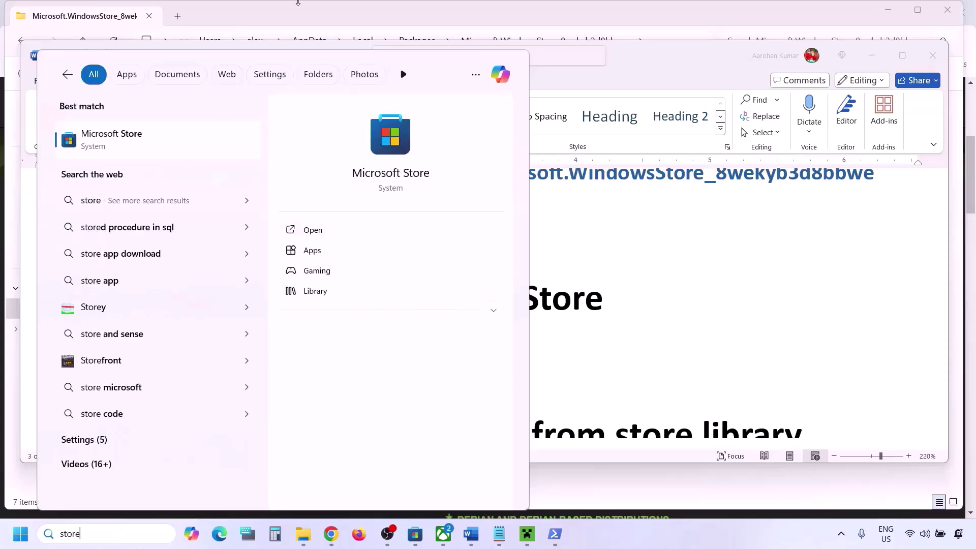
pyautogui.rightClick(129, 148)
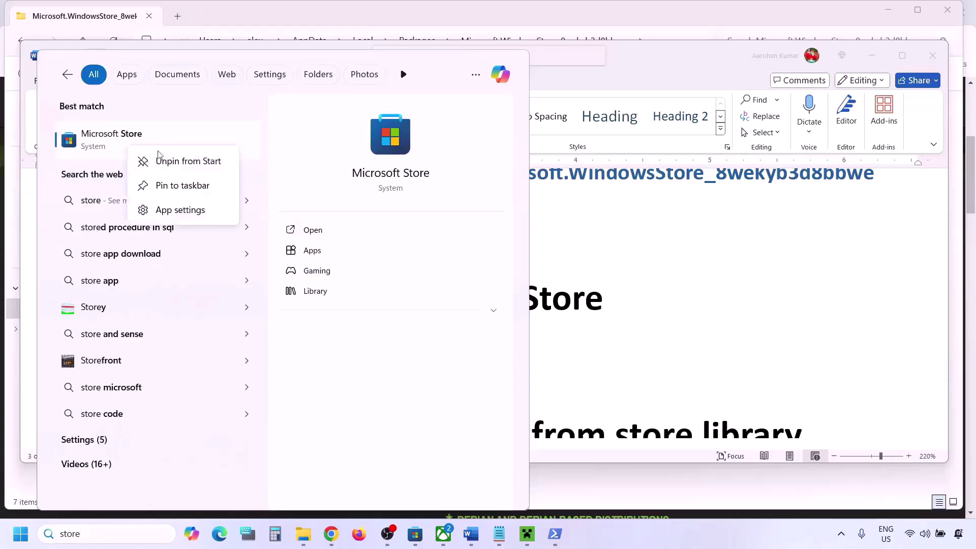
pyautogui.click(172, 212)
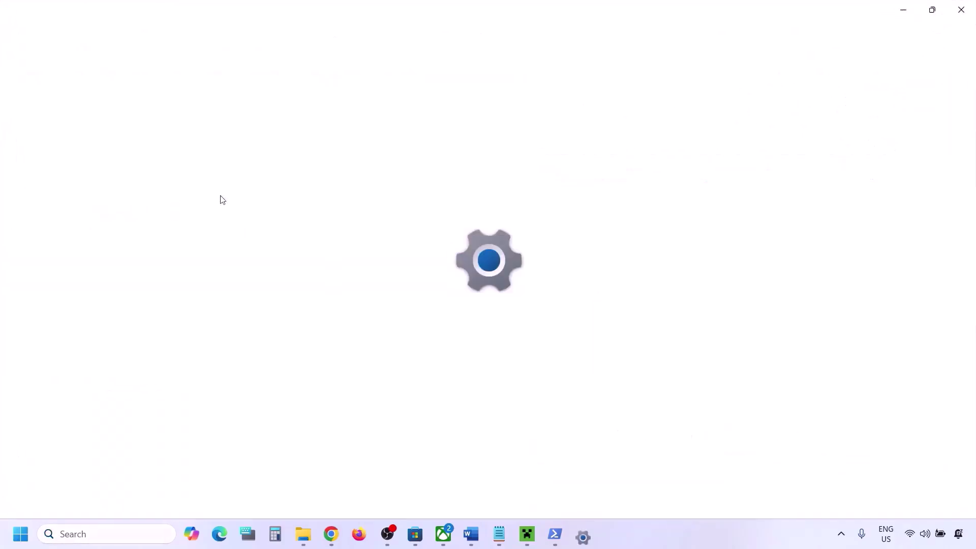
# Repair the Microsoft Store, then reset it and confirm
pyautogui.scroll(-9, 375, 274)
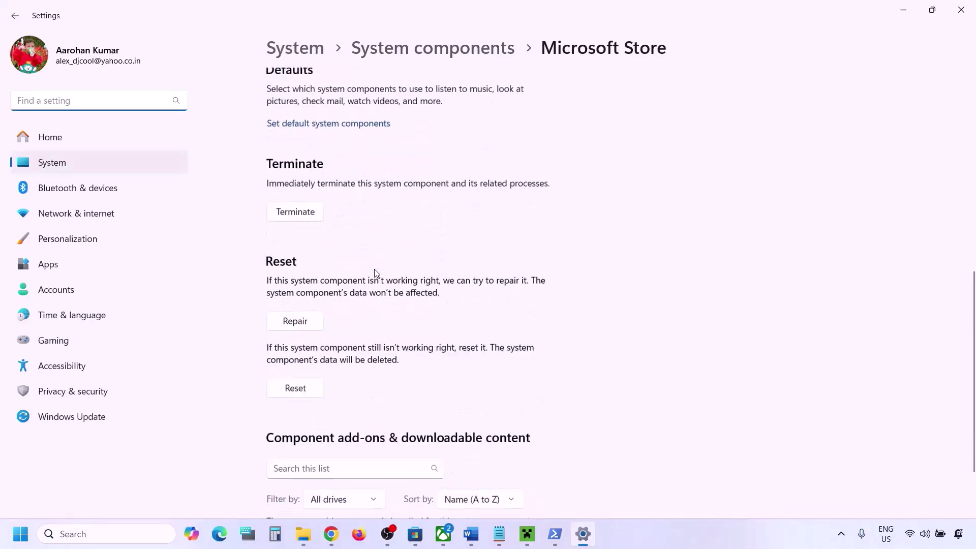
pyautogui.click(304, 329)
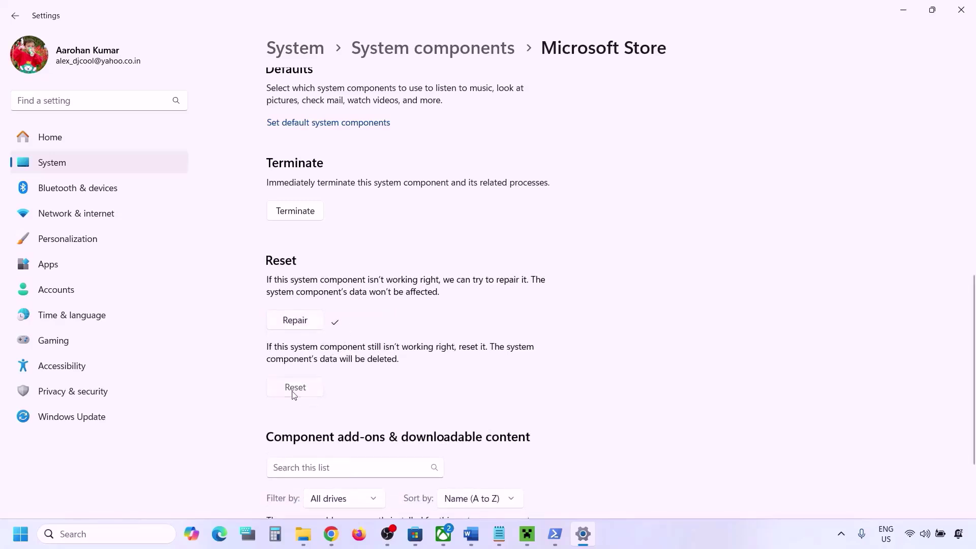
pyautogui.click(294, 390)
pyautogui.click(359, 361)
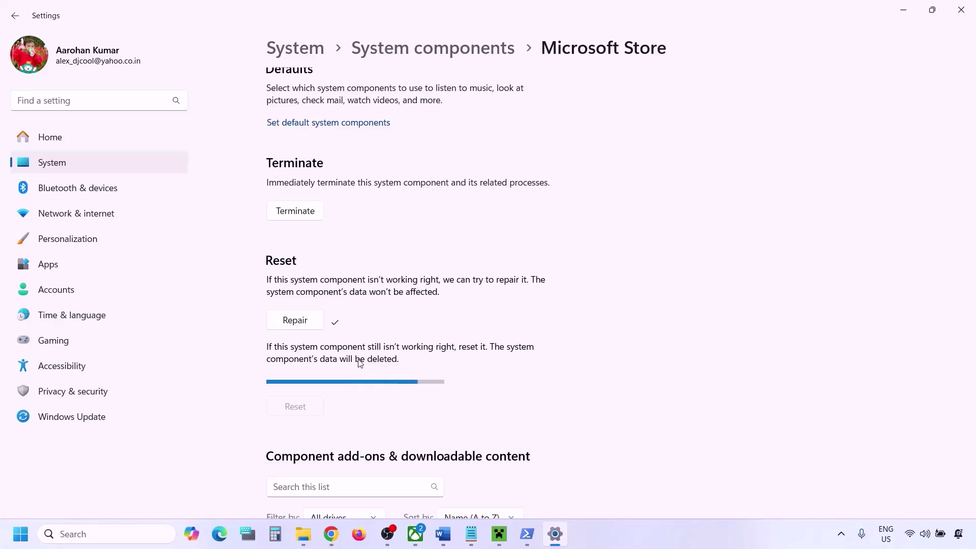
# Open the Xbox app's settings page from a search for 'xbox'
pyautogui.click(132, 533)
pyautogui.write('xbox')
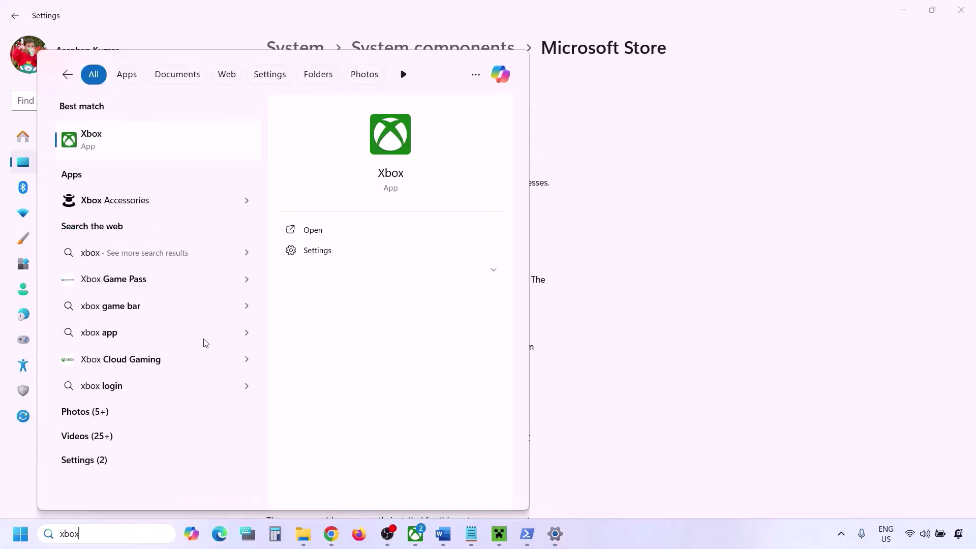
pyautogui.rightClick(100, 138)
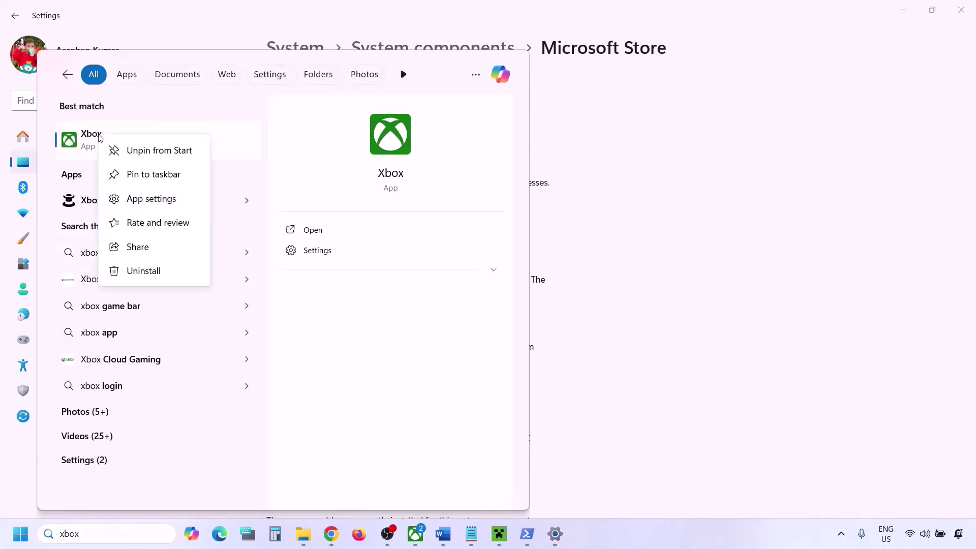
pyautogui.click(140, 199)
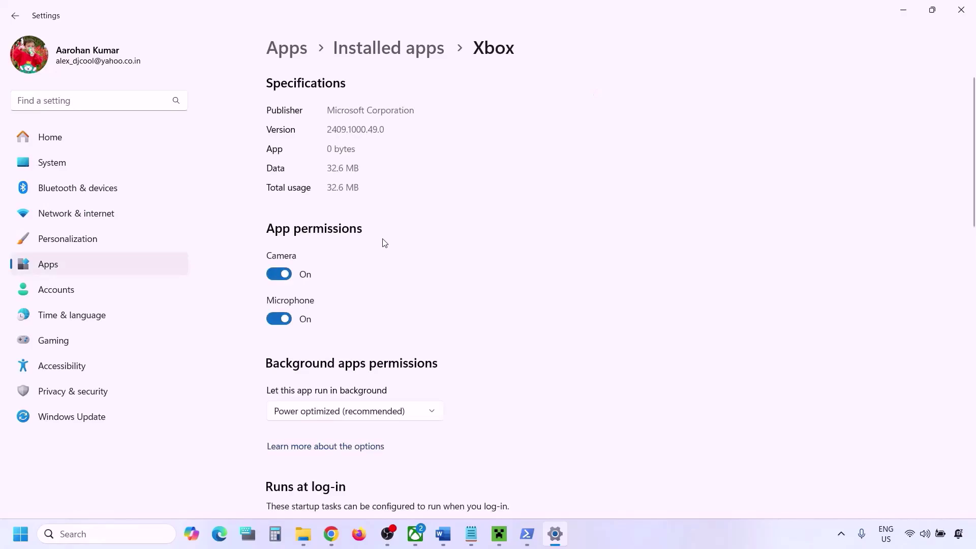
# Repair the Xbox app, reset it confirming data deletion, and return to the Word notes
pyautogui.scroll(-10, 383, 243)
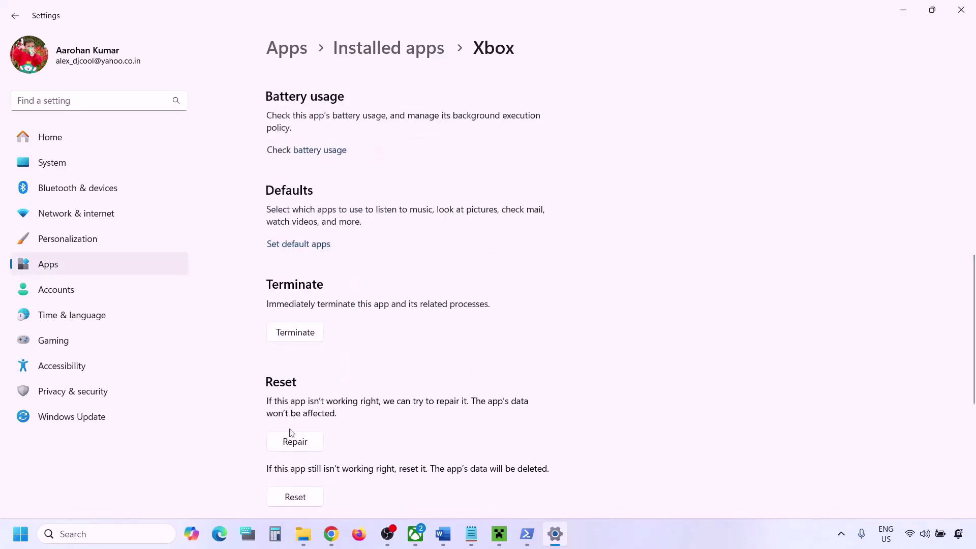
pyautogui.click(290, 440)
pyautogui.scroll(-4, 290, 440)
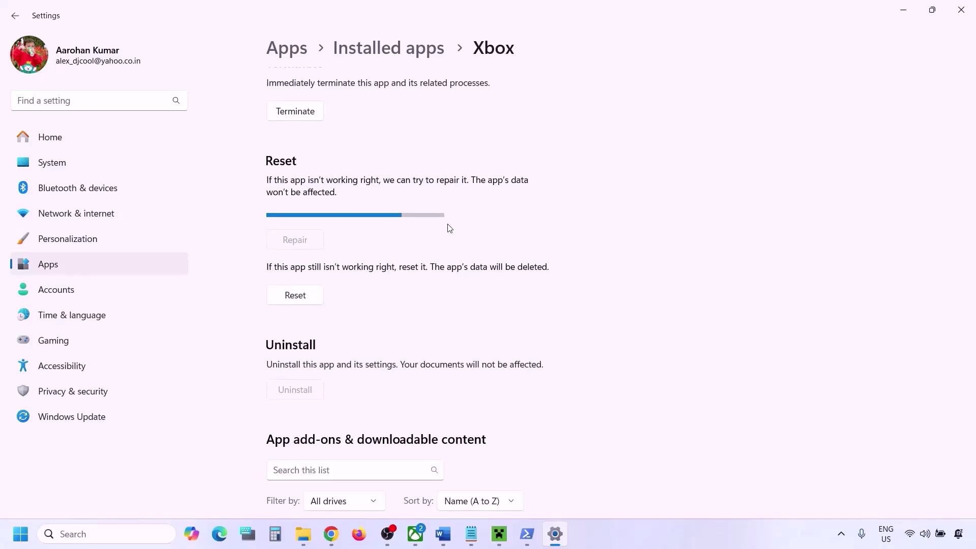
pyautogui.click(280, 279)
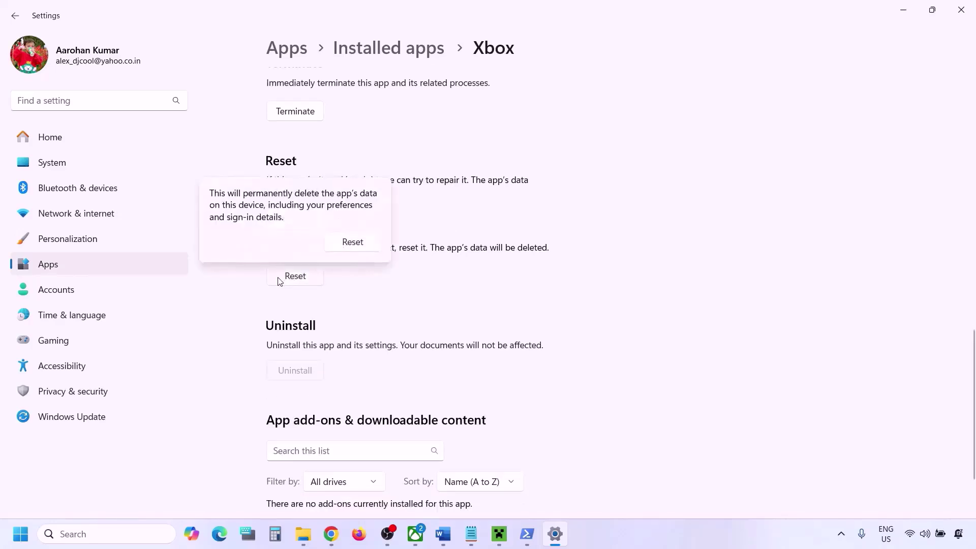
pyautogui.click(353, 242)
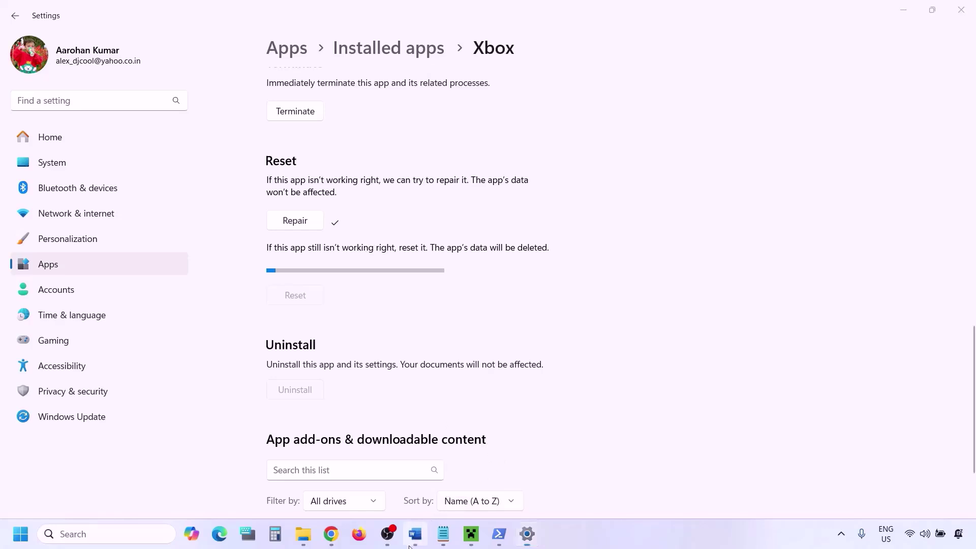
pyautogui.click(415, 534)
pyautogui.scroll(-3, 331, 364)
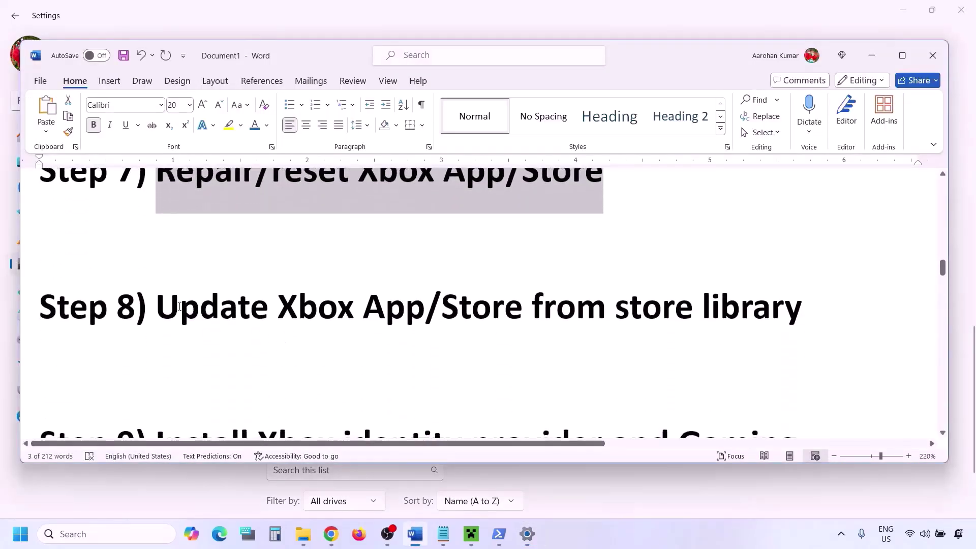
# Launch Microsoft Store maximized, run Get updates in Library, then minimize it
pyautogui.moveTo(157, 308); pyautogui.dragTo(731, 307)
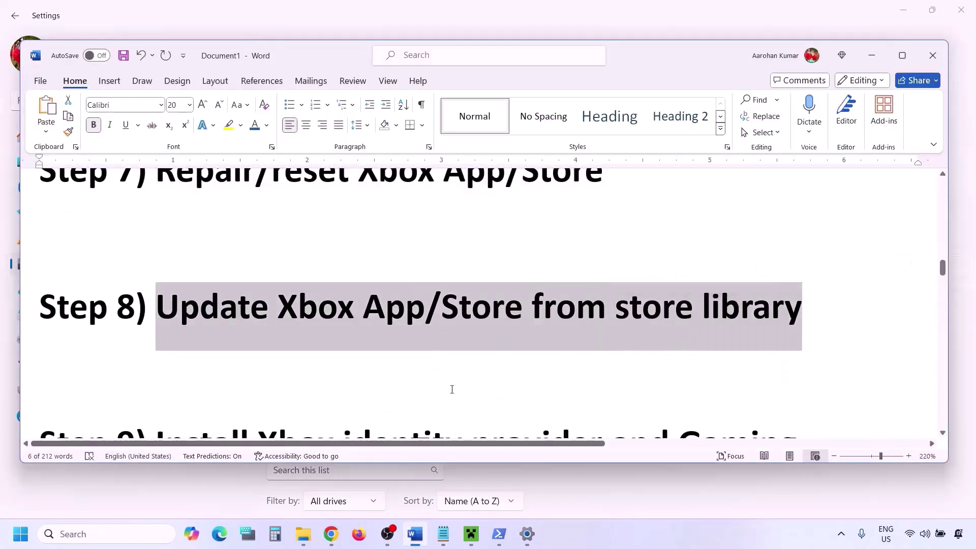
pyautogui.click(125, 531)
pyautogui.write('store')
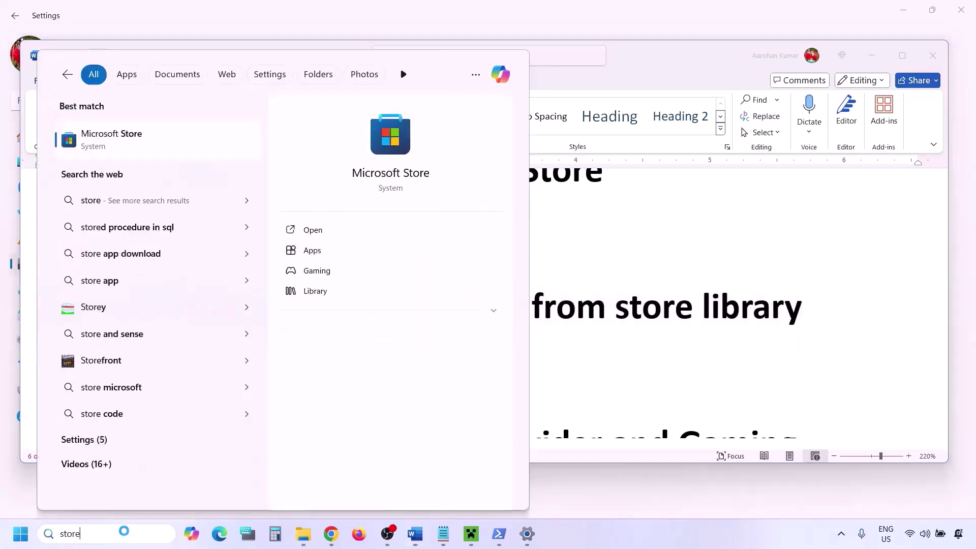
pyautogui.press('Return')
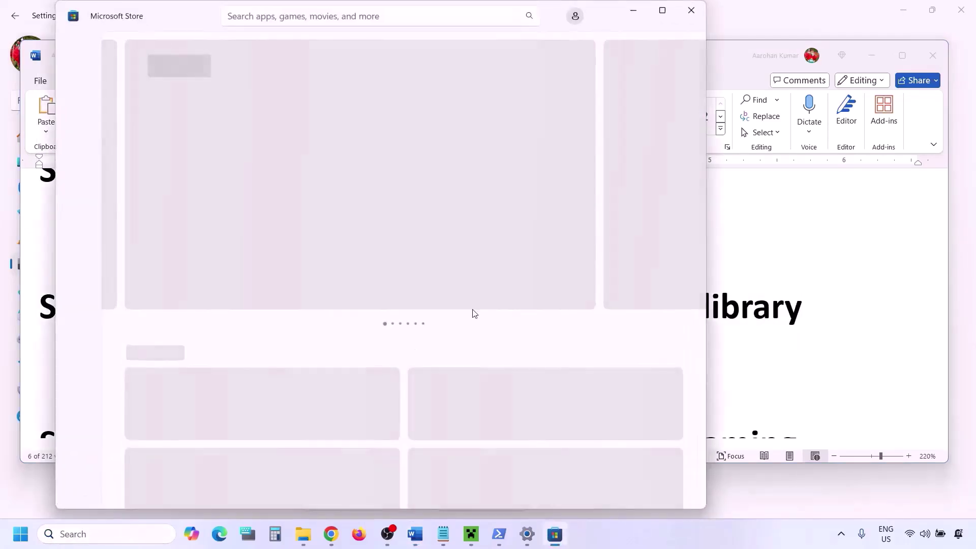
pyautogui.click(663, 13)
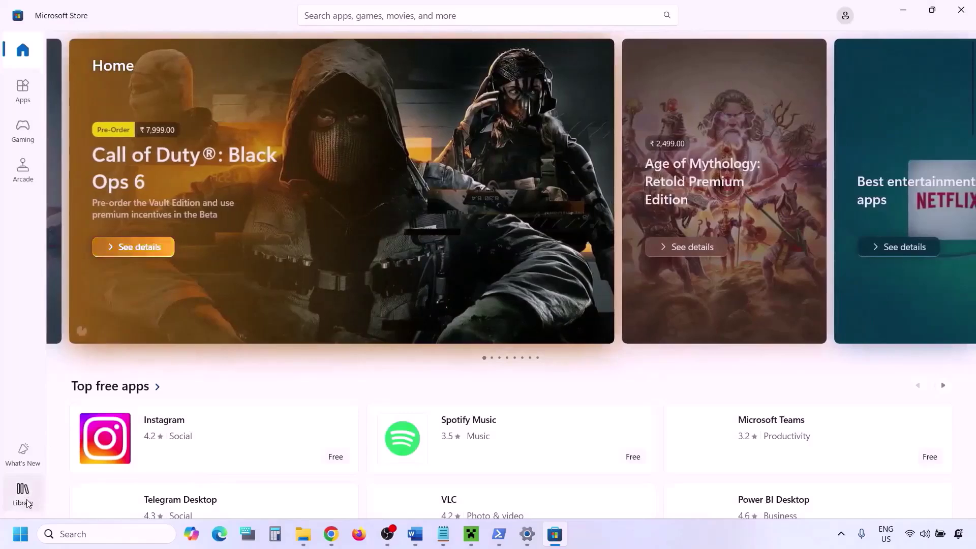
pyautogui.click(23, 493)
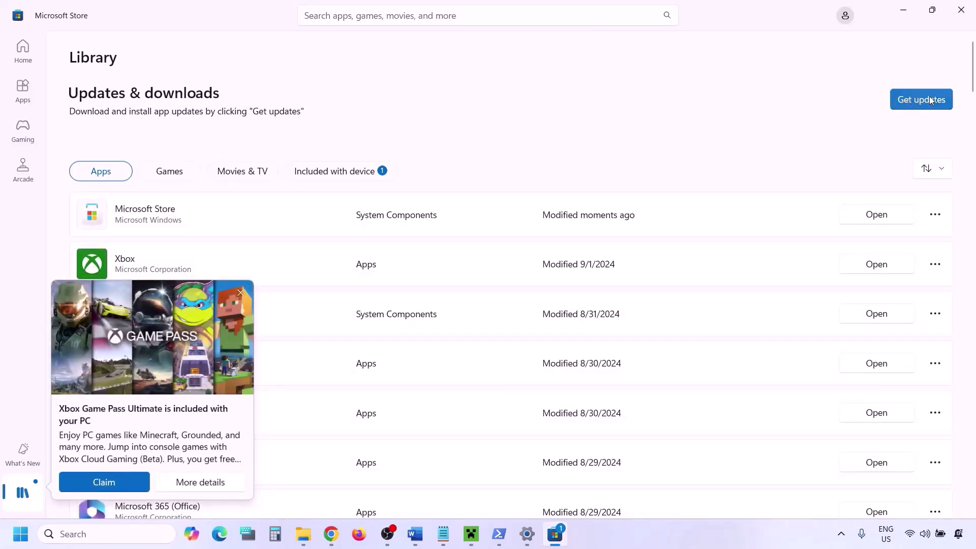
pyautogui.click(907, 102)
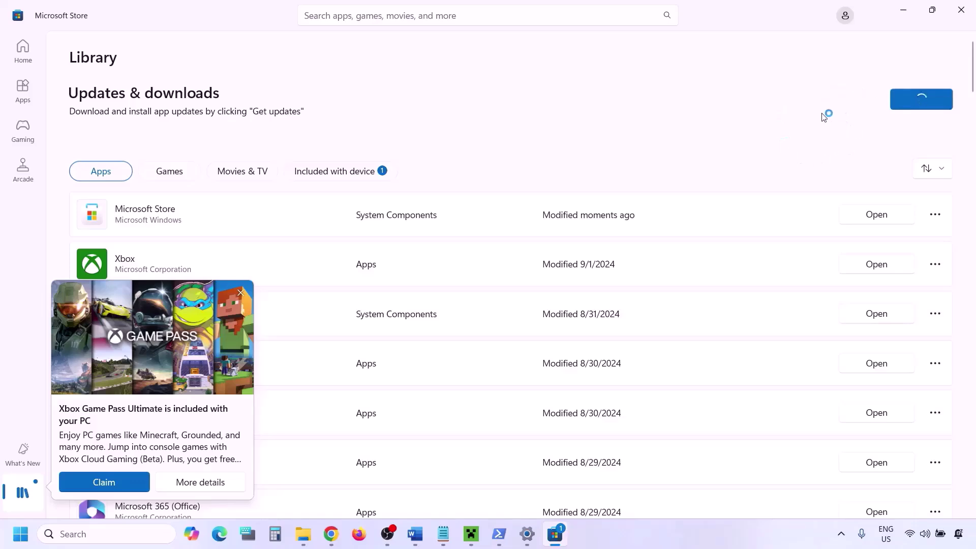
pyautogui.click(903, 10)
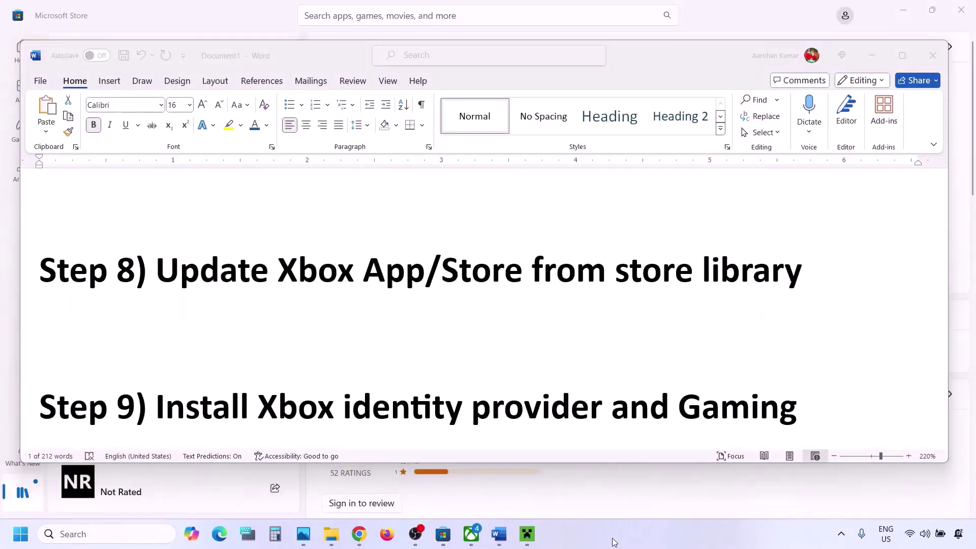
# Copy the Xbox Identity Provider store link from the Word notes
pyautogui.scroll(-3, 331, 337)
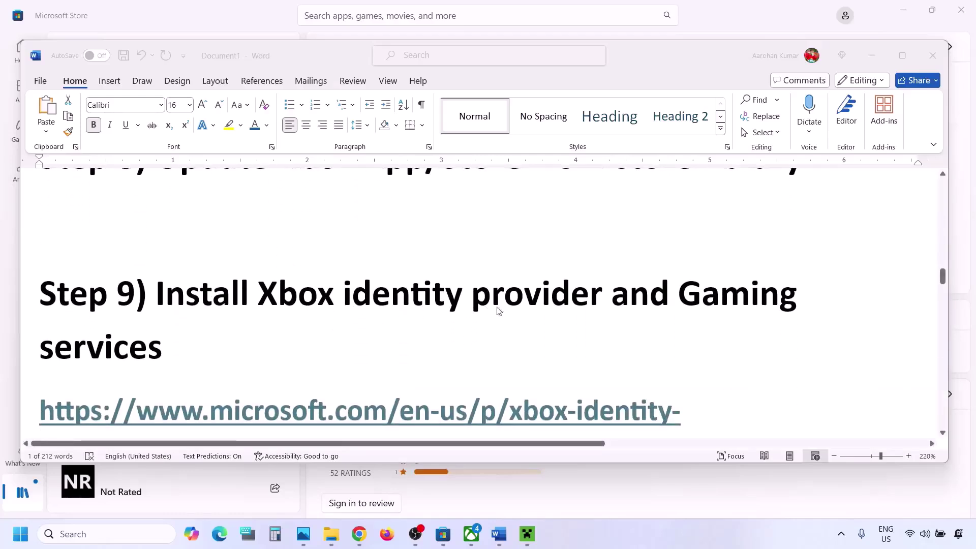
pyautogui.scroll(-4, 157, 344)
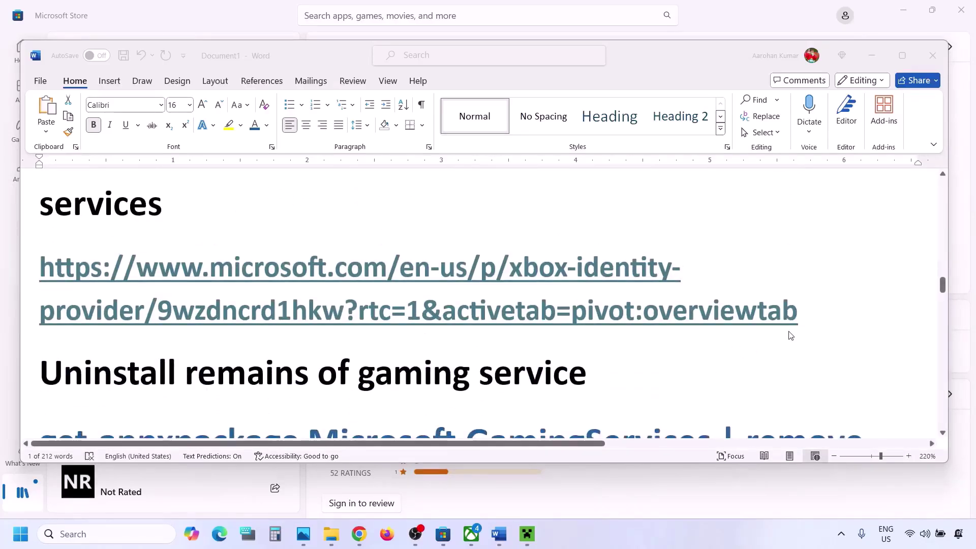
pyautogui.tripleClick(806, 316)
pyautogui.rightClick(515, 270)
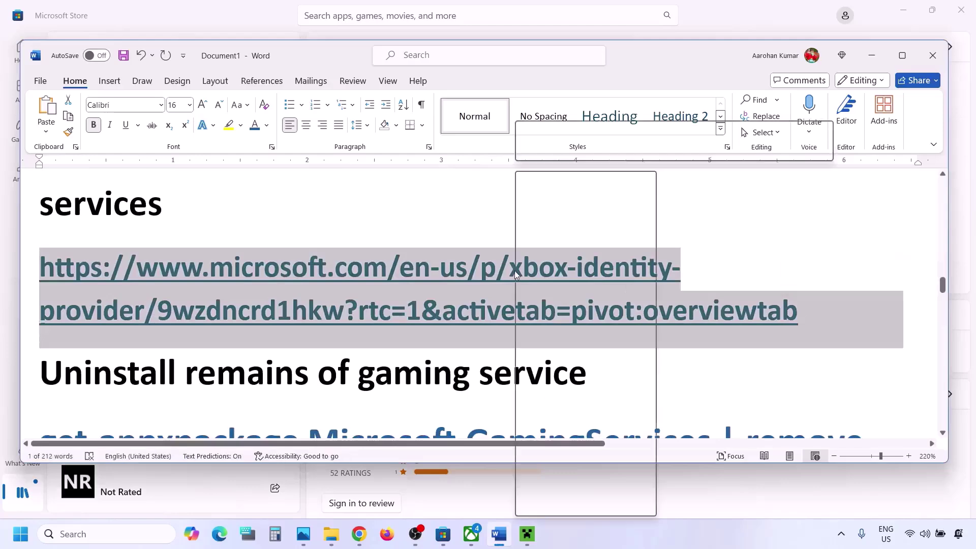
pyautogui.click(561, 239)
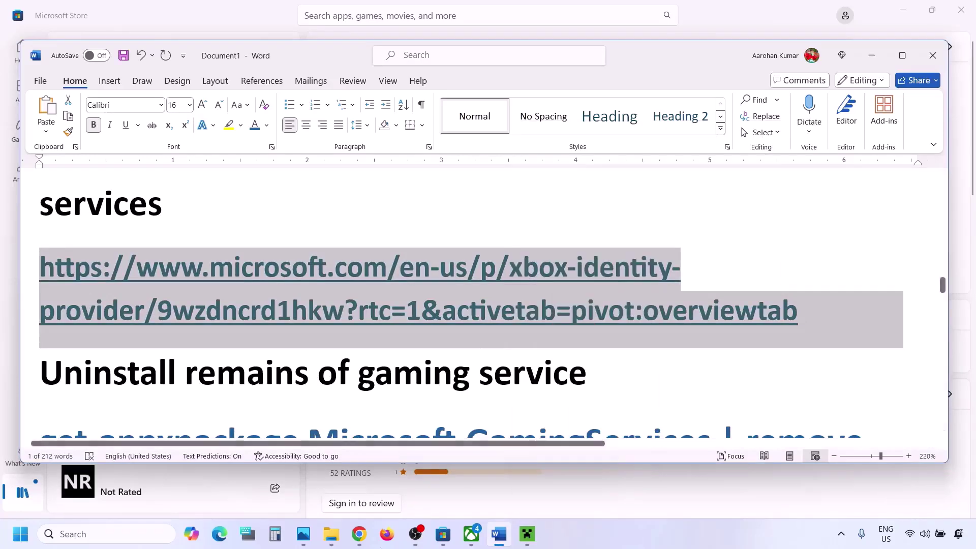
# Load the link in Chrome, click Download, and open the product in Microsoft Store
pyautogui.click(360, 533)
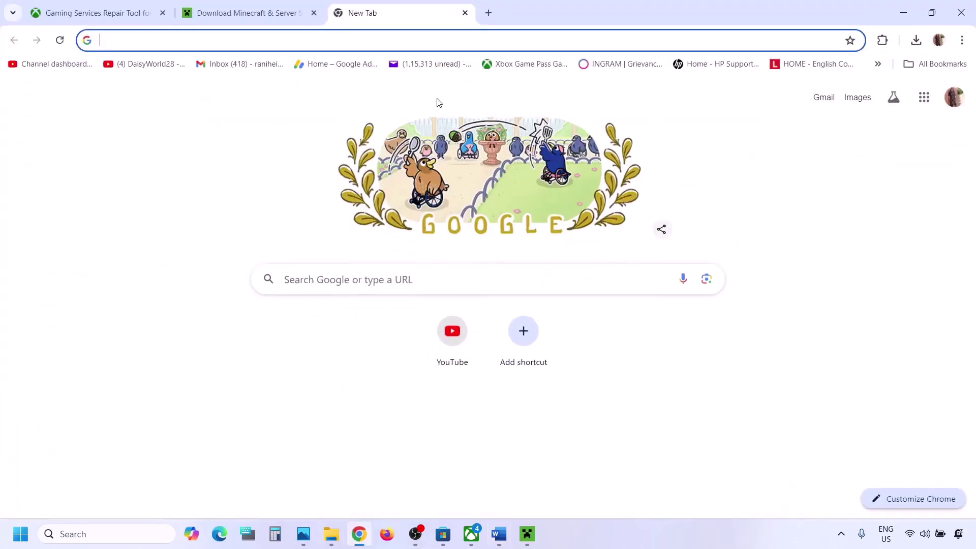
pyautogui.hotkey('ctrl', 'v')
pyautogui.press('Return')
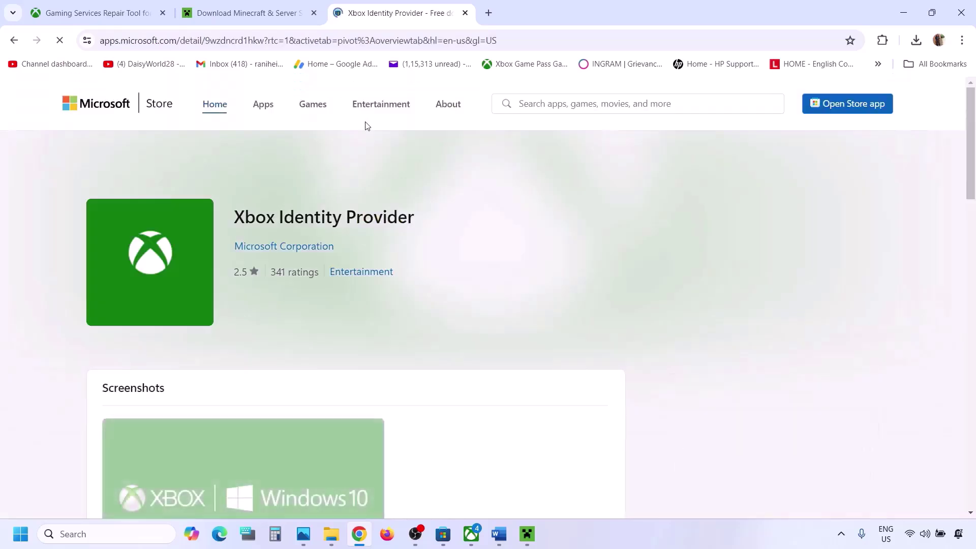
pyautogui.click(310, 321)
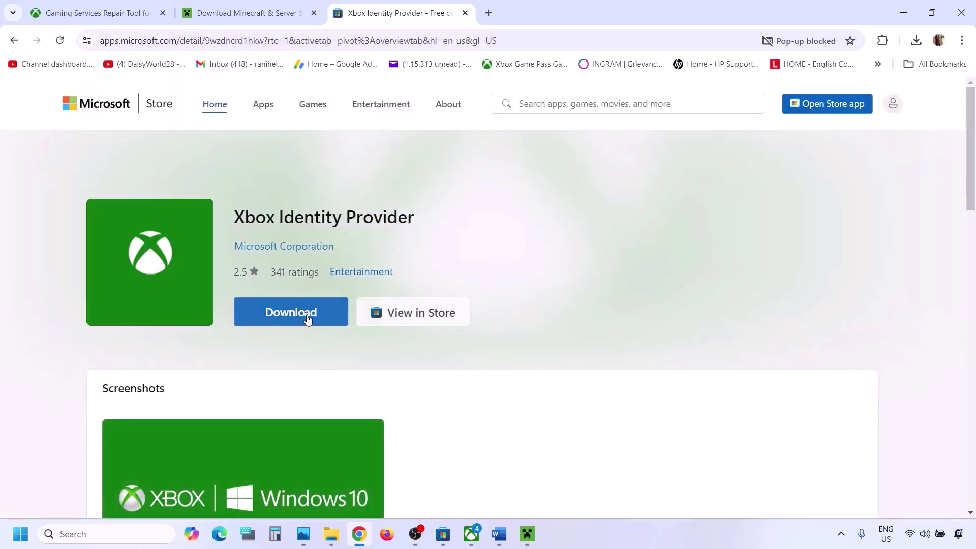
pyautogui.click(306, 319)
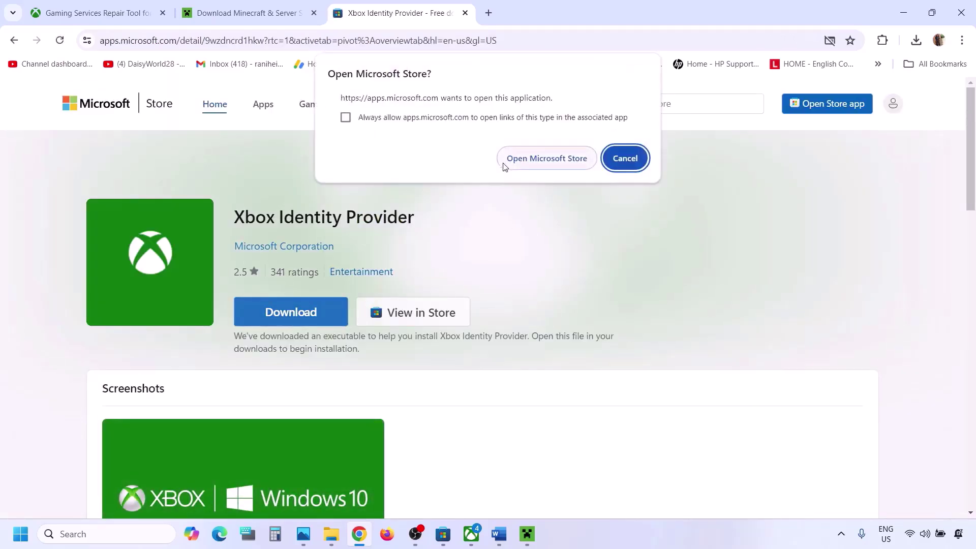
pyautogui.click(546, 159)
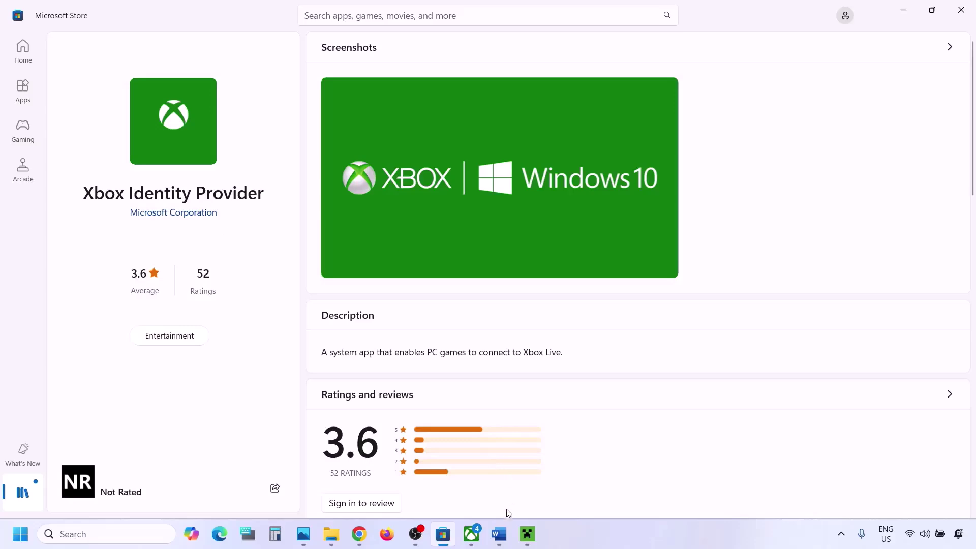
pyautogui.click(499, 533)
pyautogui.scroll(-3, 319, 328)
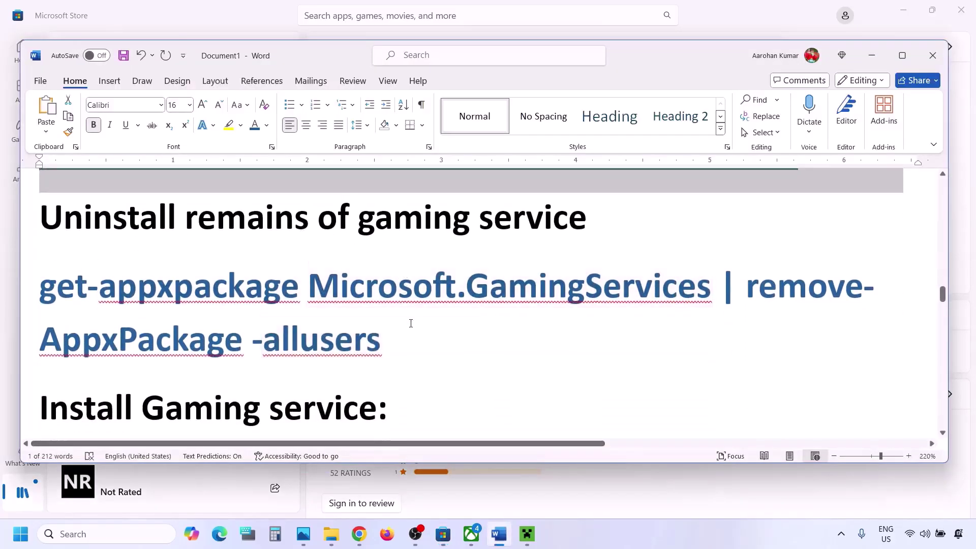
# Copy the 'get-appxpackage Microsoft.GamingServices | remove-AppxPackage -allusers' command from the notes
pyautogui.moveTo(399, 337); pyautogui.dragTo(61, 295)
pyautogui.rightClick(61, 294)
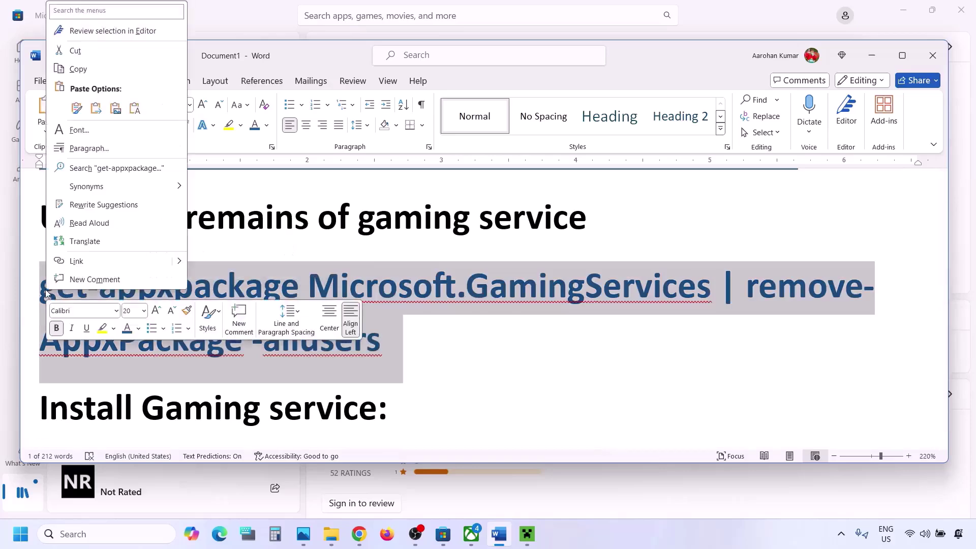
pyautogui.click(79, 70)
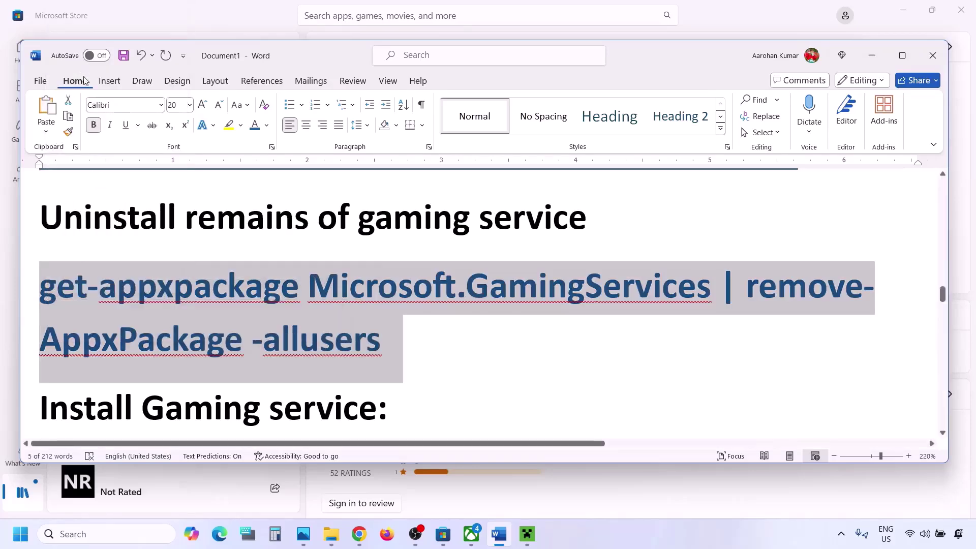
# Paste the command into a new administrator Windows PowerShell prompt
pyautogui.click(121, 538)
pyautogui.write('pow')
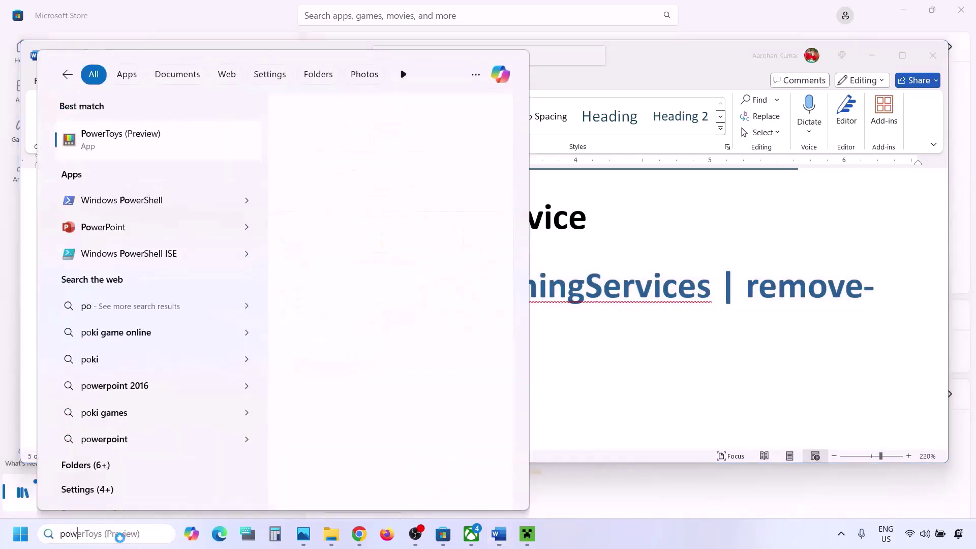
pyautogui.write('ershell')
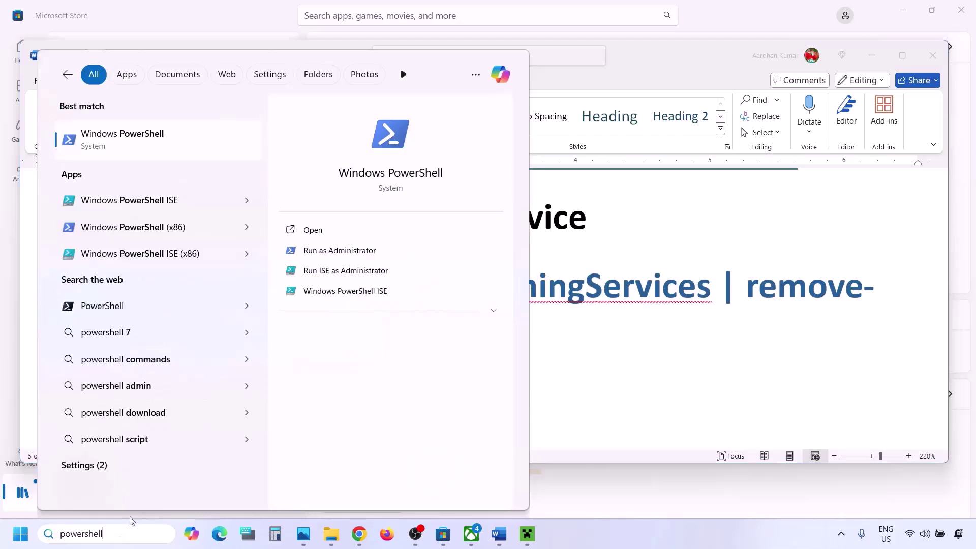
pyautogui.rightClick(164, 130)
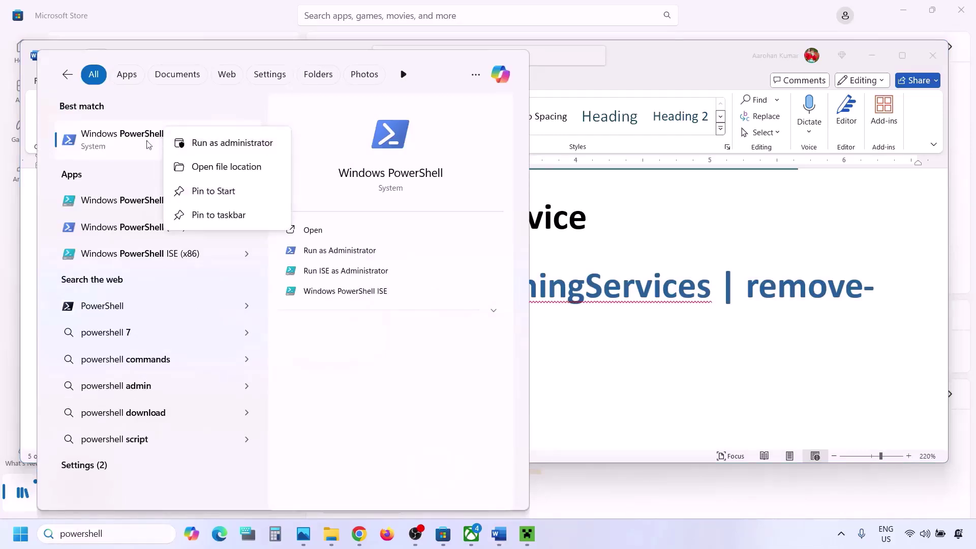
pyautogui.click(241, 144)
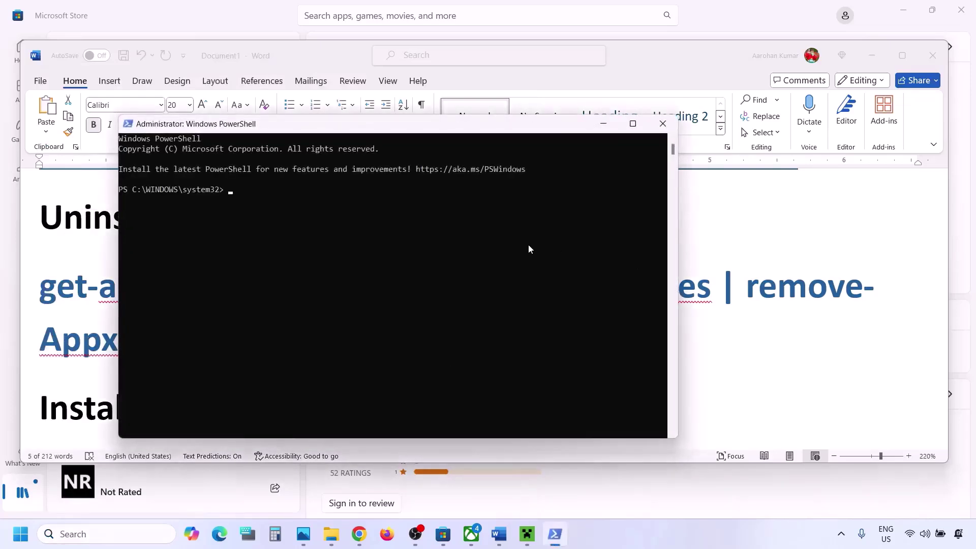
pyautogui.rightClick(528, 249)
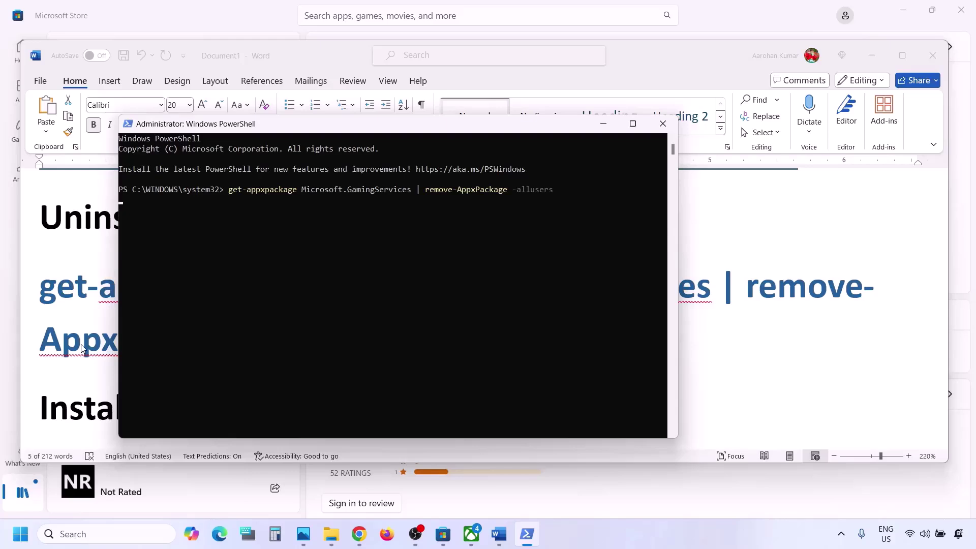
# Copy the two-line start ms-windows-store command from the Word notes
pyautogui.hotkey('alt', 'Tab')
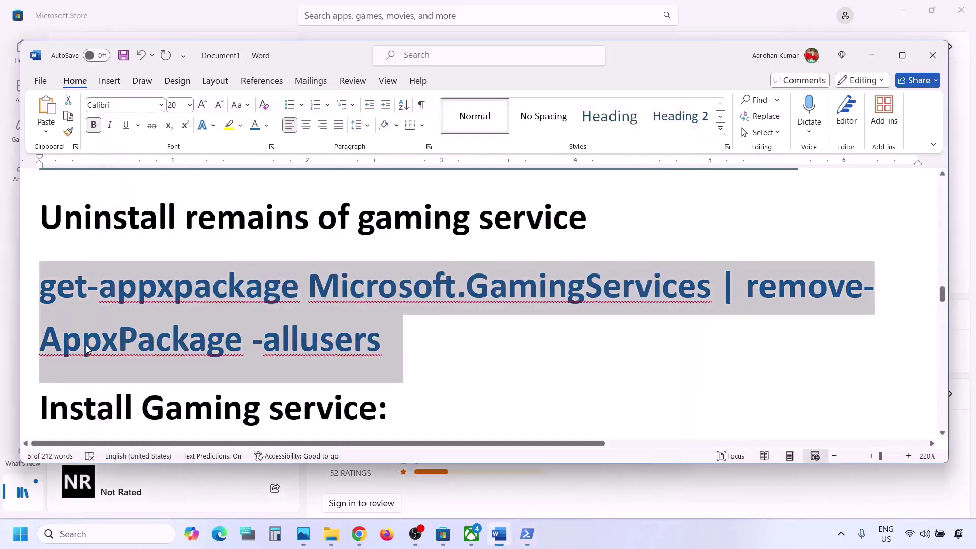
pyautogui.scroll(-4, 229, 331)
pyautogui.scroll(-1, 230, 332)
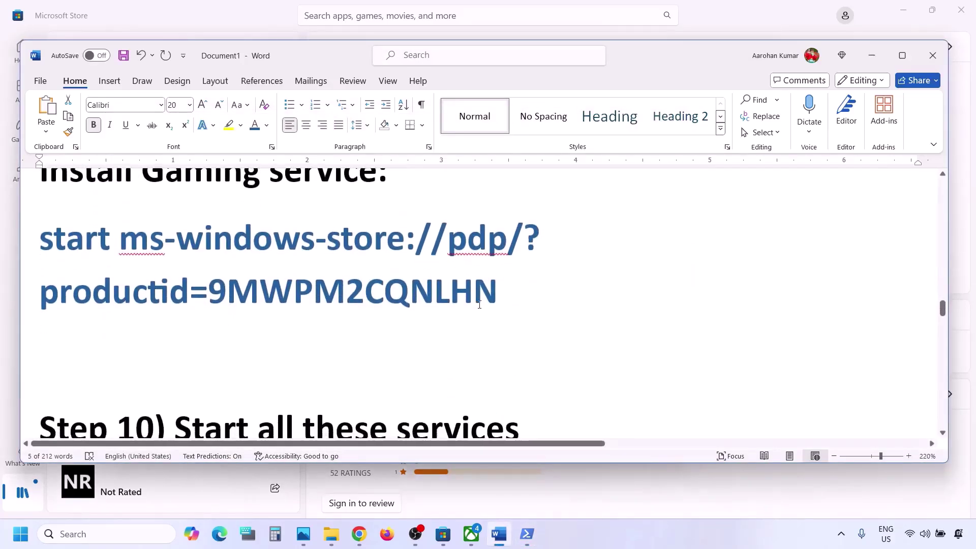
pyautogui.scroll(2, 509, 341)
pyautogui.moveTo(508, 341); pyautogui.dragTo(65, 266)
pyautogui.rightClick(65, 266)
pyautogui.click(143, 297)
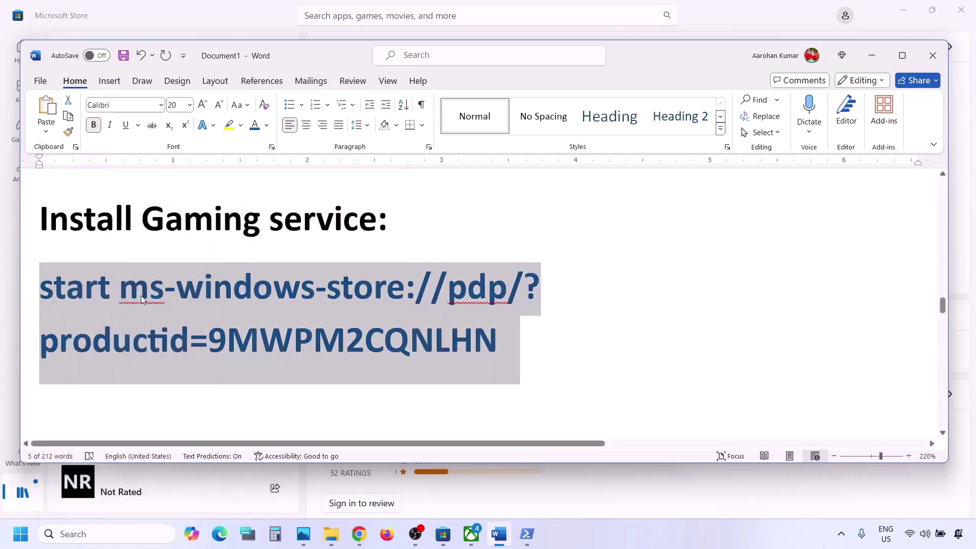
# Run the Gaming Services removal, then the store command, and Get Gaming Services
pyautogui.click(523, 533)
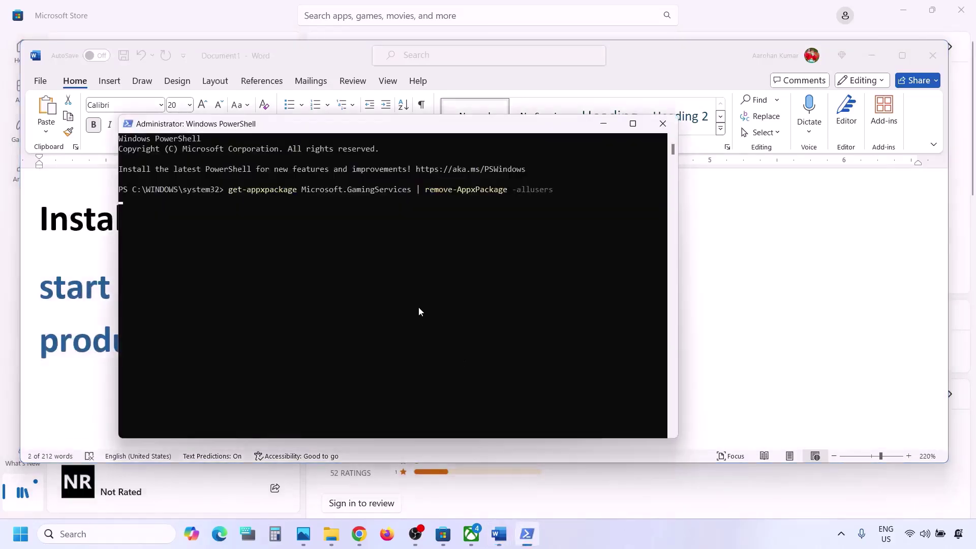
pyautogui.press('Return')
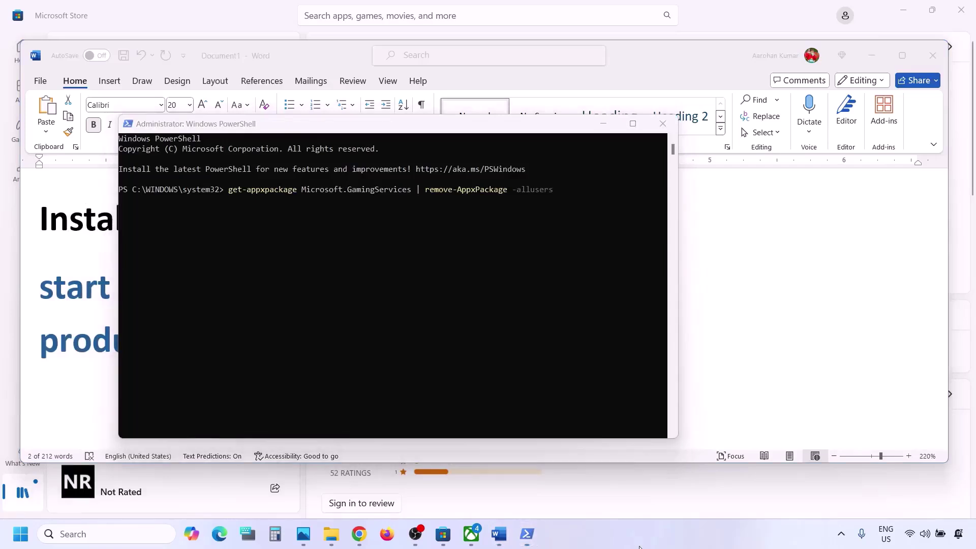
pyautogui.click(387, 281)
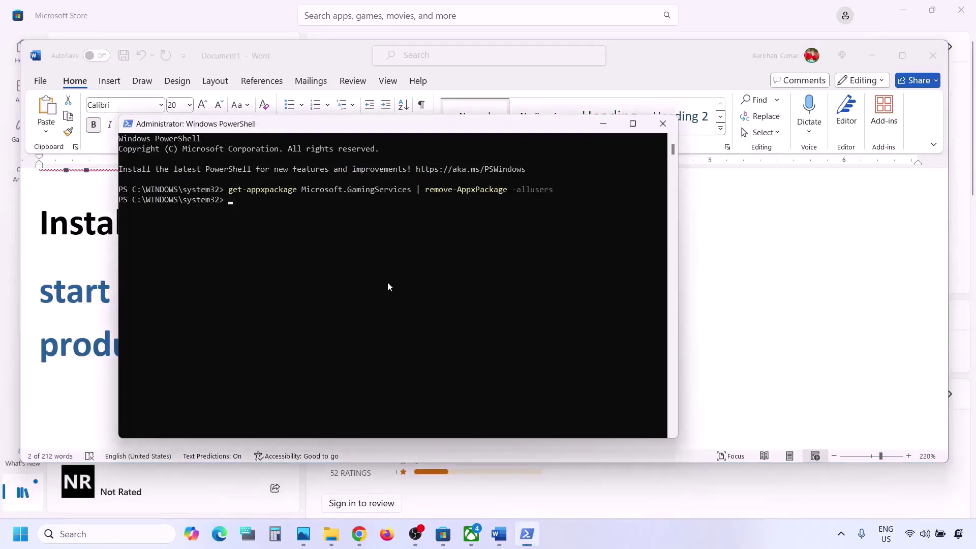
pyautogui.rightClick(387, 282)
pyautogui.press('Return')
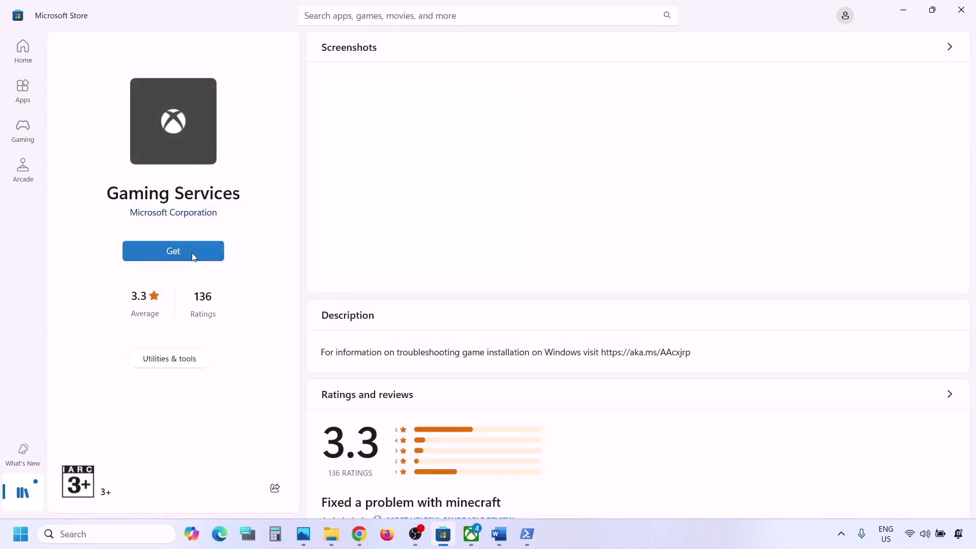
pyautogui.click(193, 256)
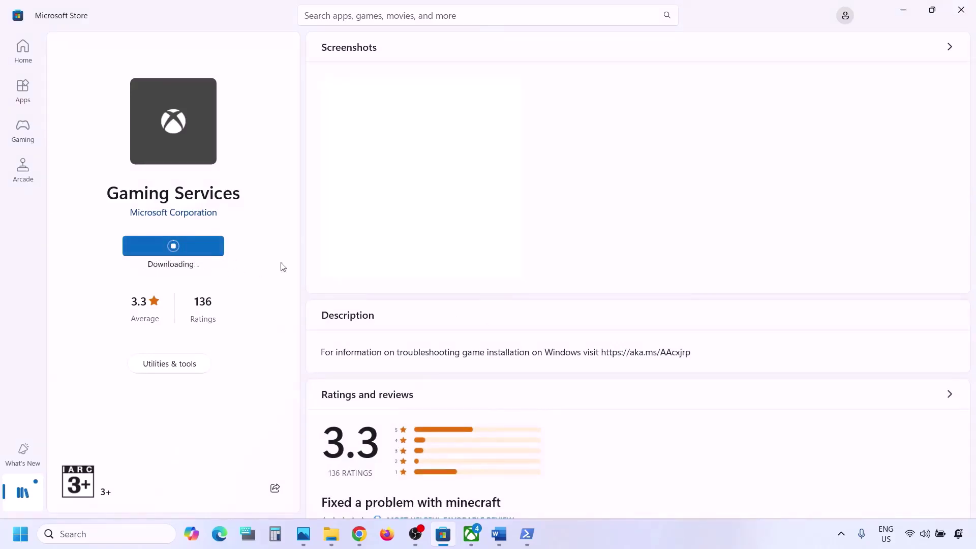
pyautogui.click(499, 534)
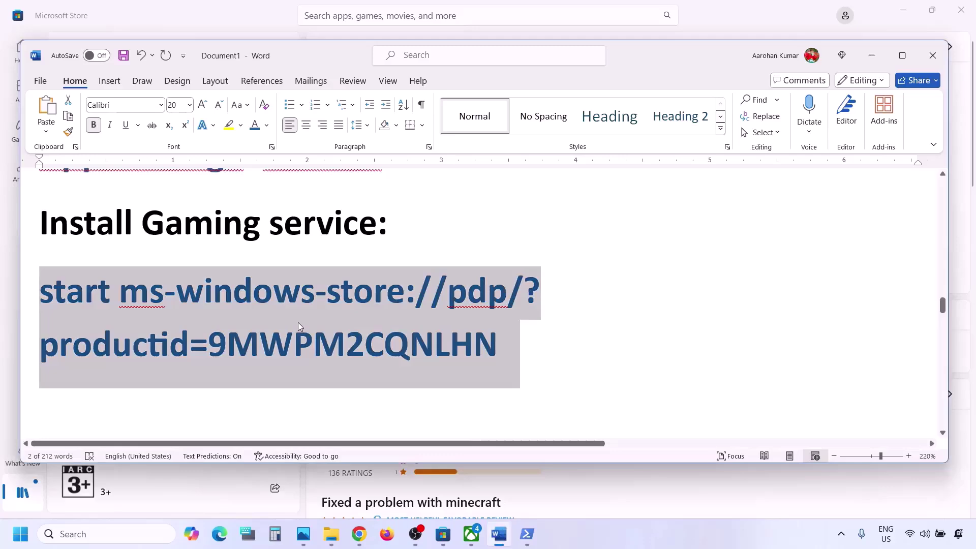
# Maximize Word and scroll the fix notes to Step 10's list of services to start
pyautogui.scroll(-4, 298, 325)
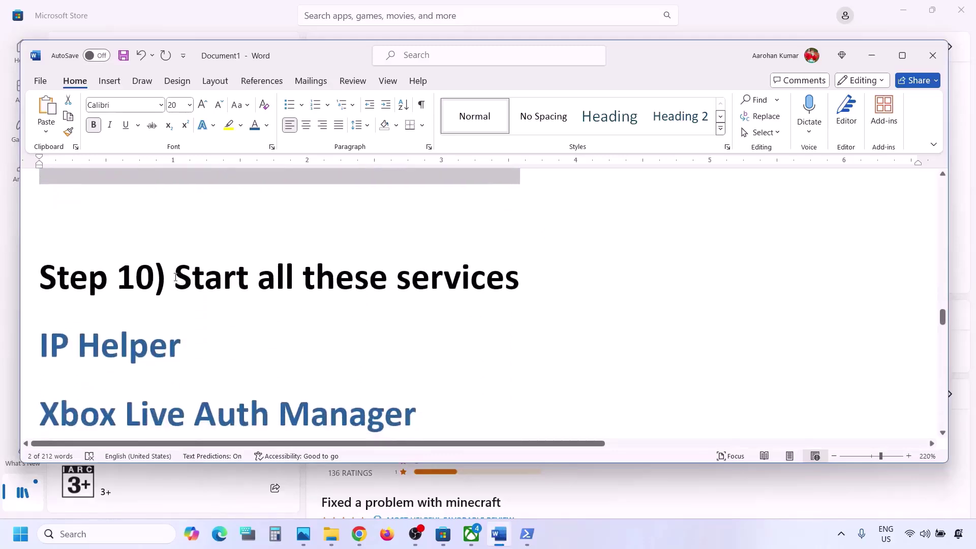
pyautogui.moveTo(175, 277); pyautogui.dragTo(518, 282)
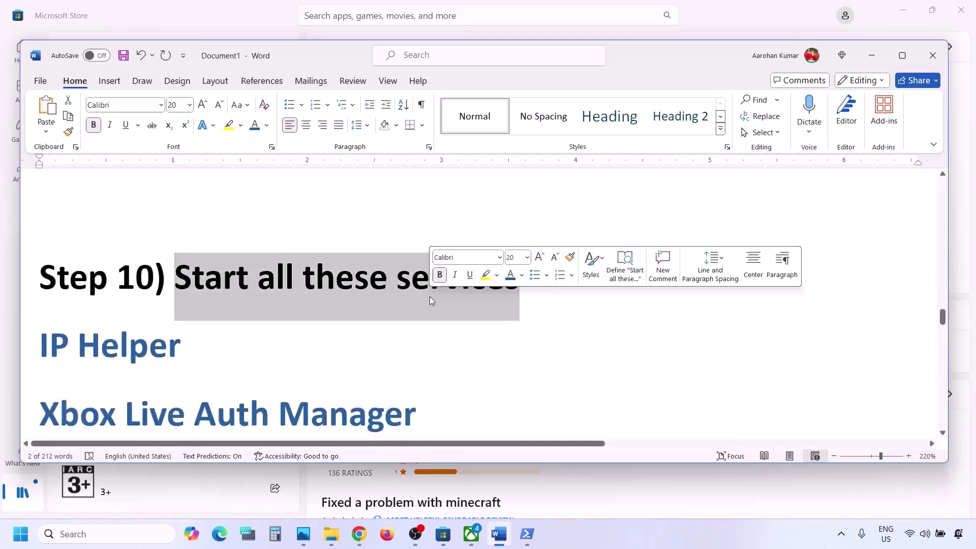
pyautogui.click(909, 54)
pyautogui.scroll(-3, 417, 221)
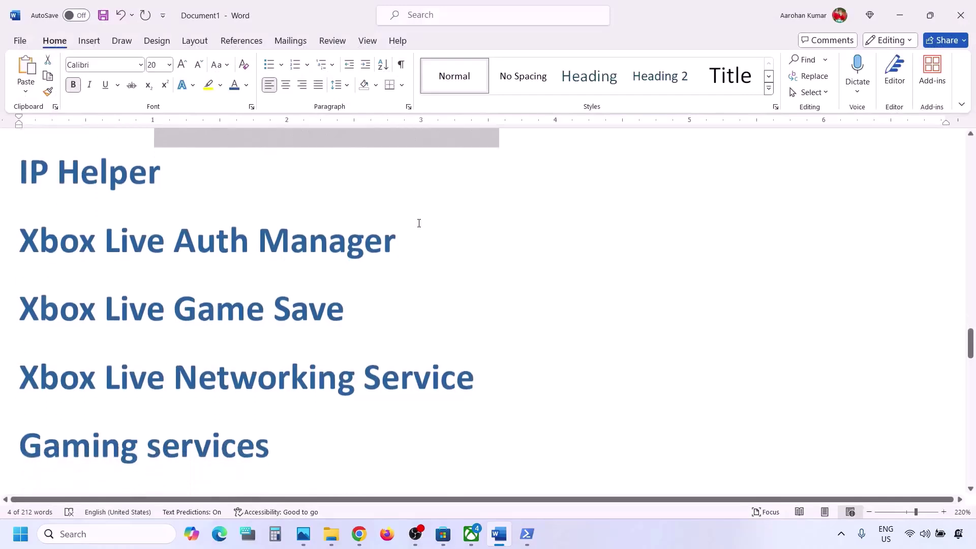
# Find 'services' in the taskbar search and launch the Services tool
pyautogui.click(127, 542)
pyautogui.write('ervices')
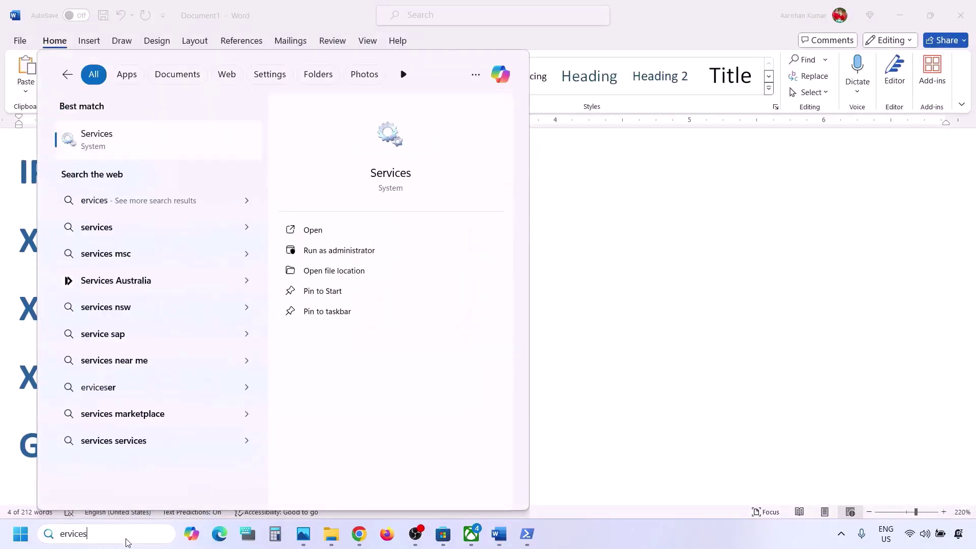
pyautogui.click(161, 156)
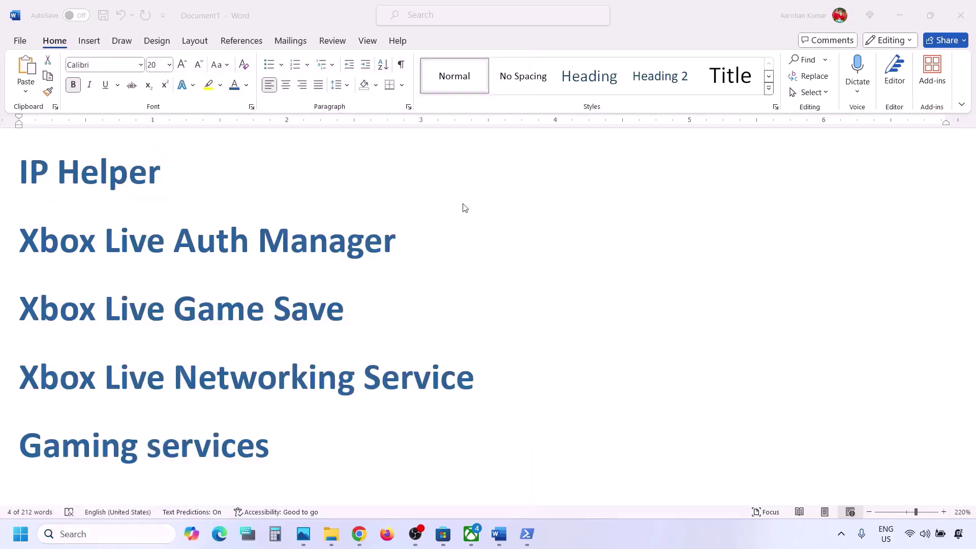
# Set the IP Helper service's startup type to Automatic
pyautogui.click(301, 292)
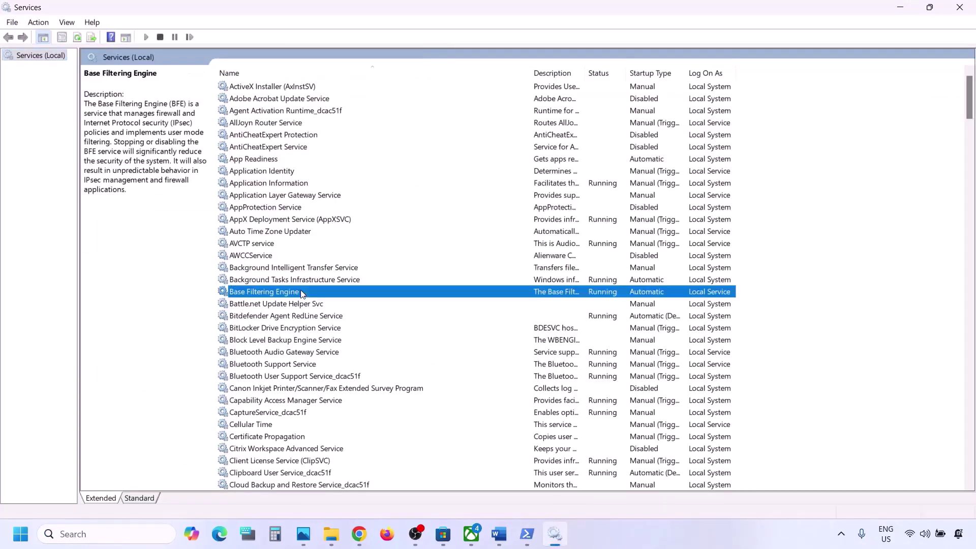
pyautogui.press('i')
pyautogui.click(253, 305)
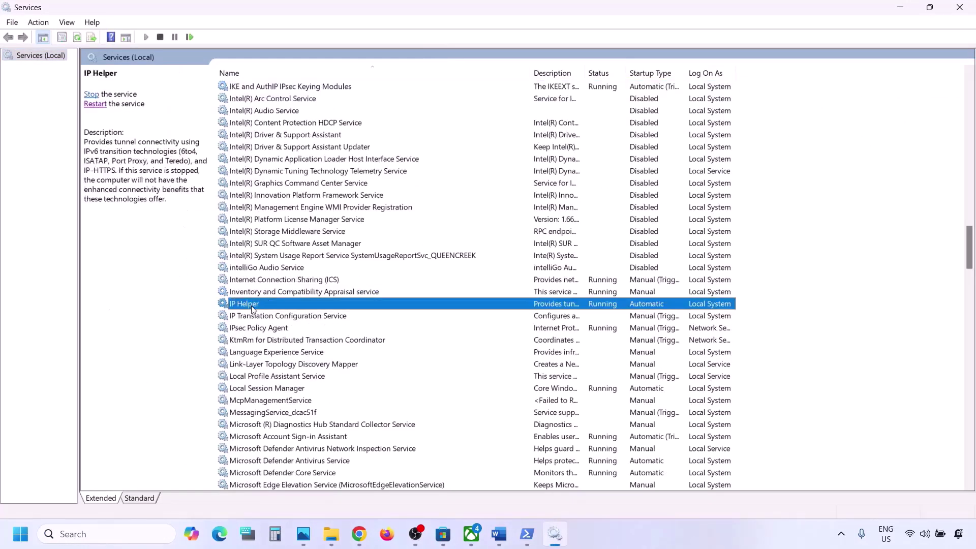
pyautogui.doubleClick(299, 307)
pyautogui.click(514, 251)
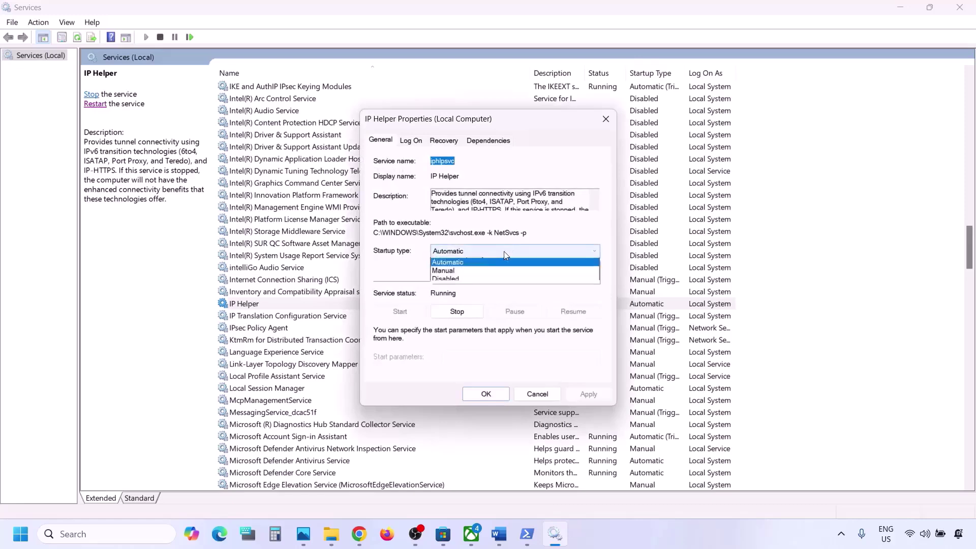
pyautogui.click(469, 274)
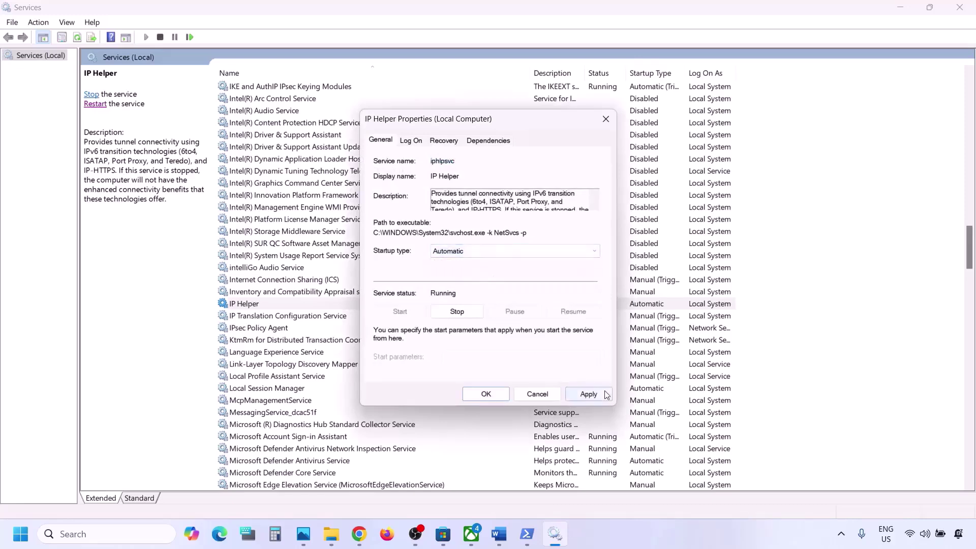
pyautogui.click(603, 394)
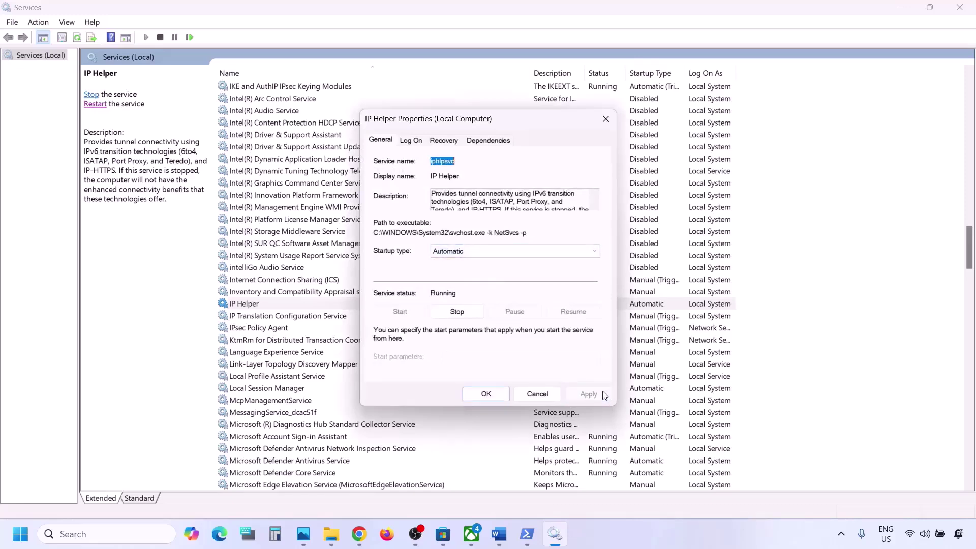
pyautogui.click(483, 394)
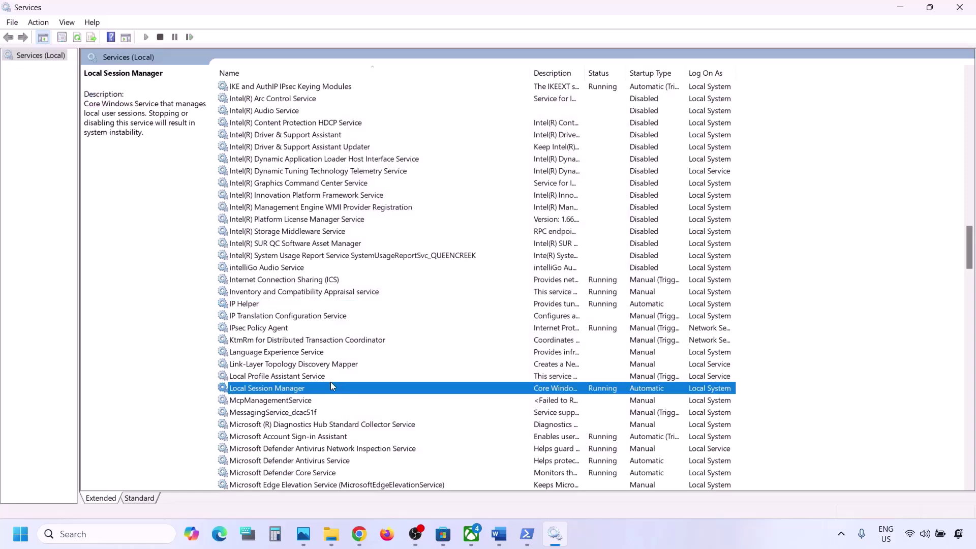
# Confirm Xbox Accessory Management Service's startup type is Automatic and apply it
pyautogui.press('x')
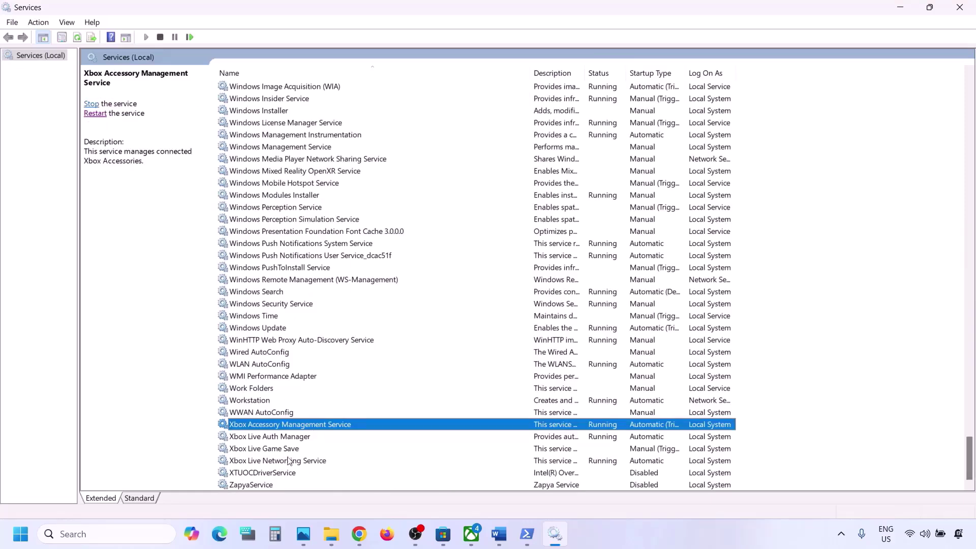
pyautogui.doubleClick(298, 426)
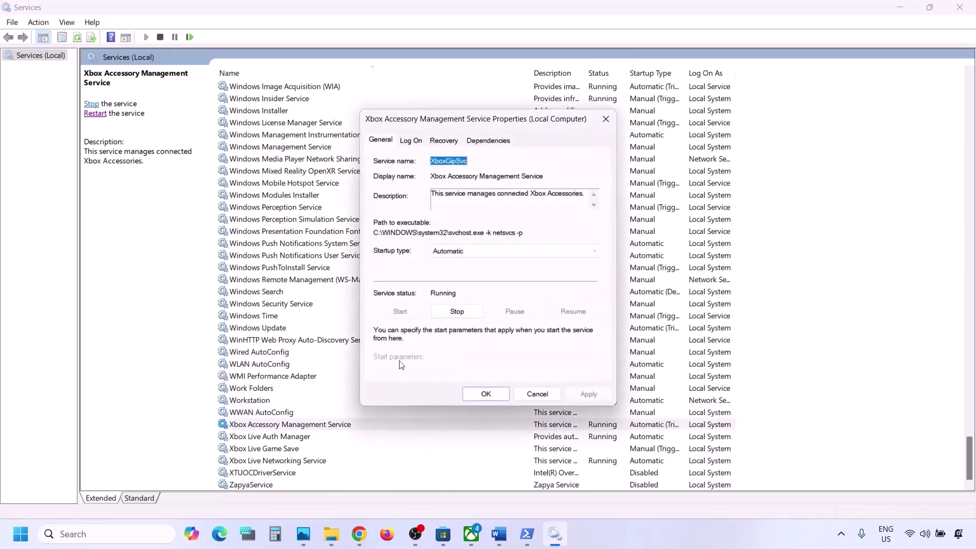
pyautogui.click(460, 251)
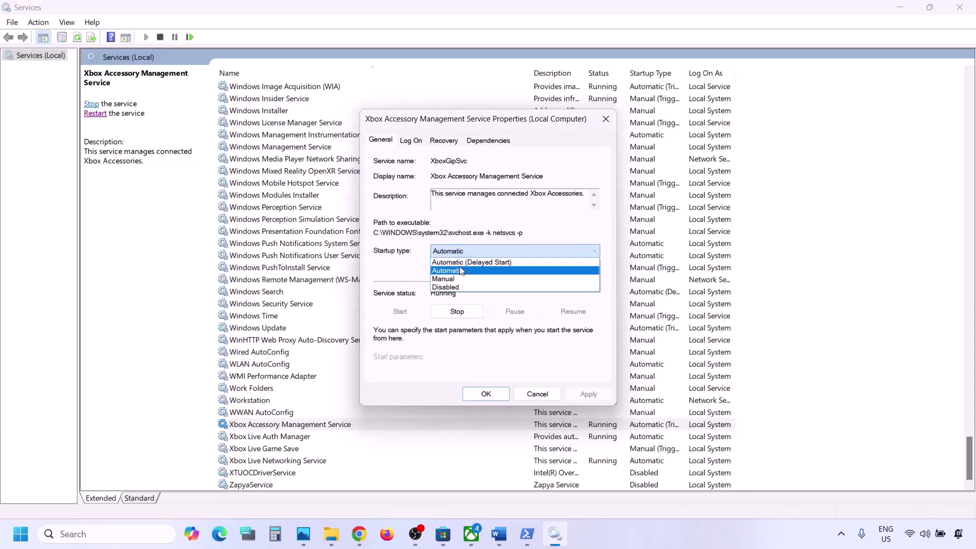
pyautogui.click(448, 255)
pyautogui.click(594, 395)
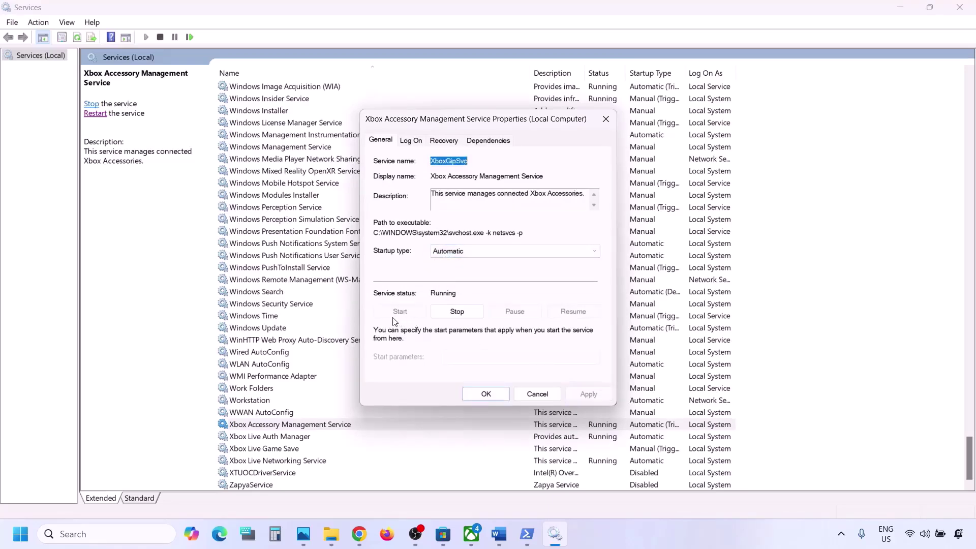
pyautogui.click(477, 395)
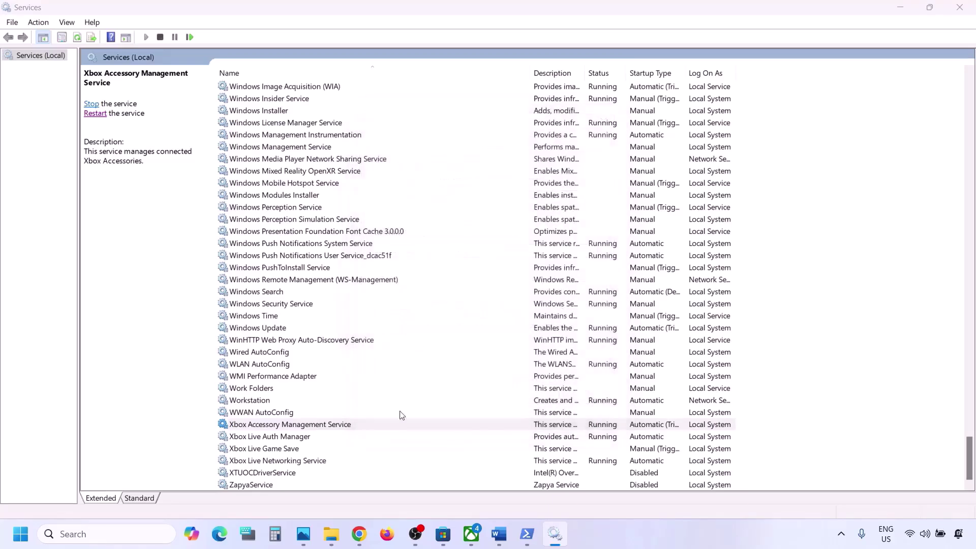
# Set Xbox Live Auth Manager's startup type to Automatic
pyautogui.click(297, 437)
pyautogui.doubleClick(309, 440)
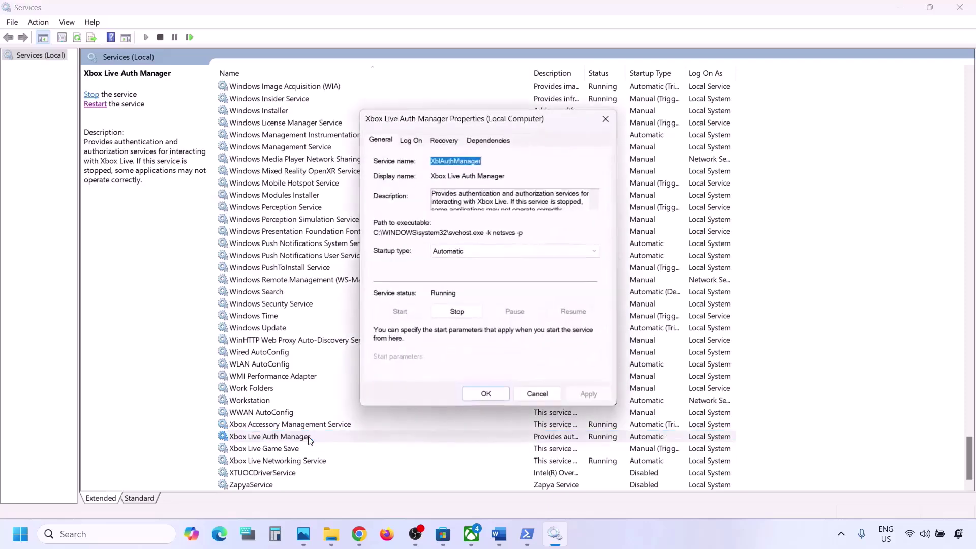
pyautogui.click(469, 251)
pyautogui.click(462, 270)
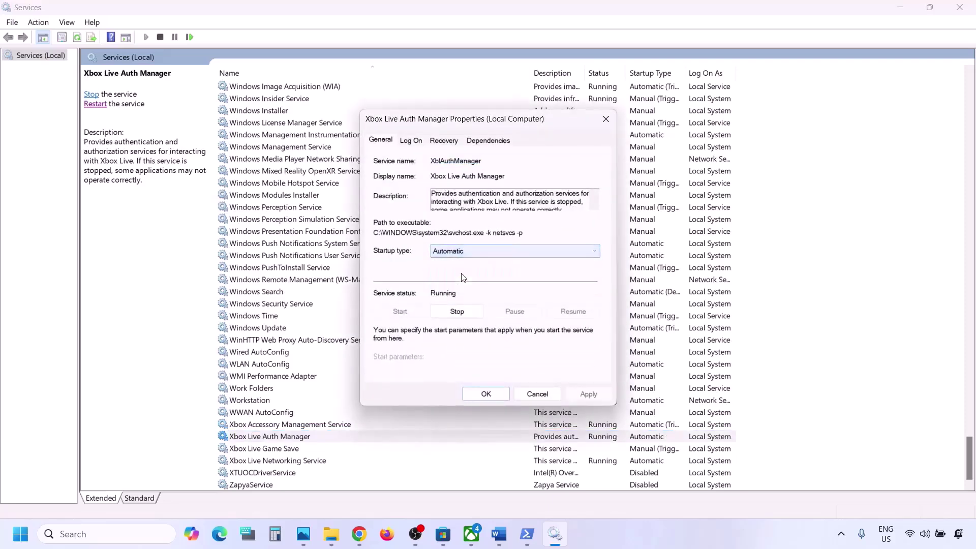
pyautogui.click(588, 394)
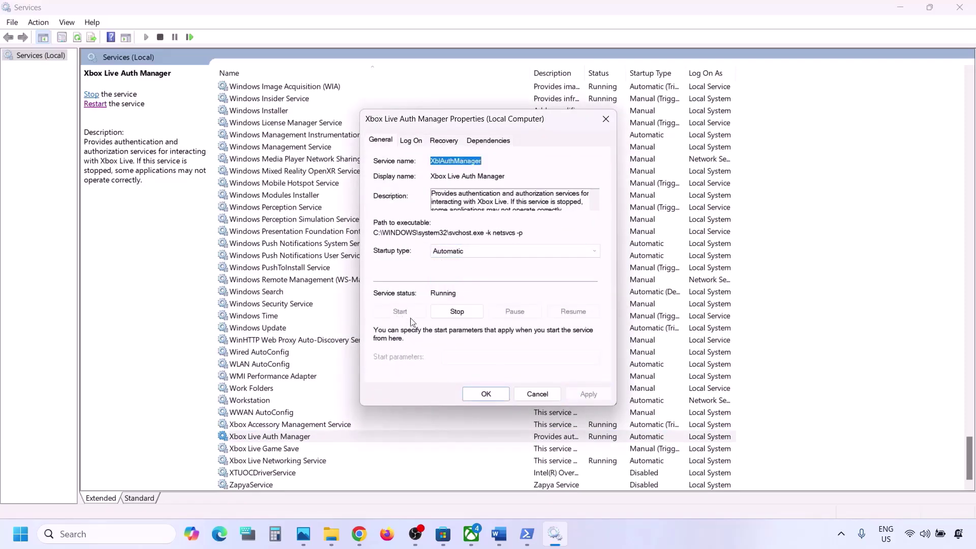
pyautogui.click(477, 394)
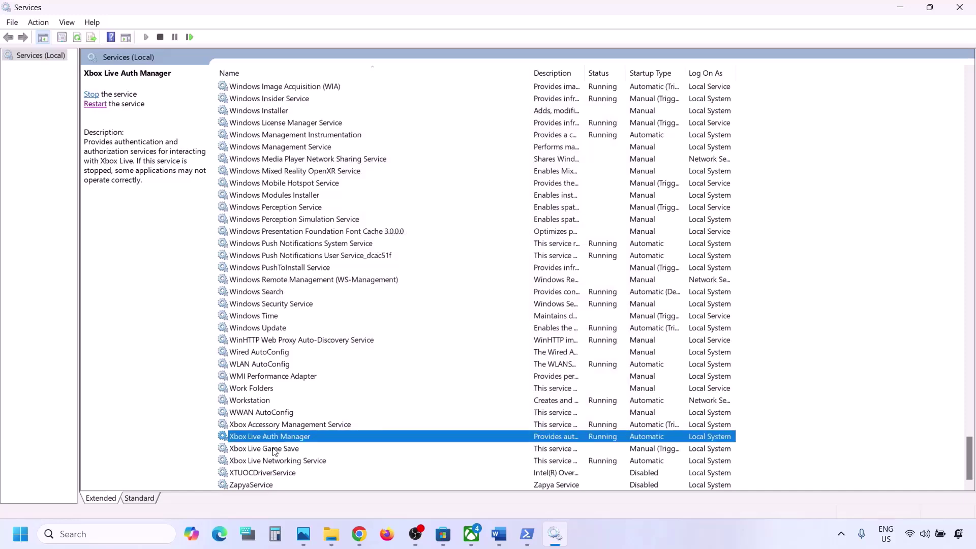